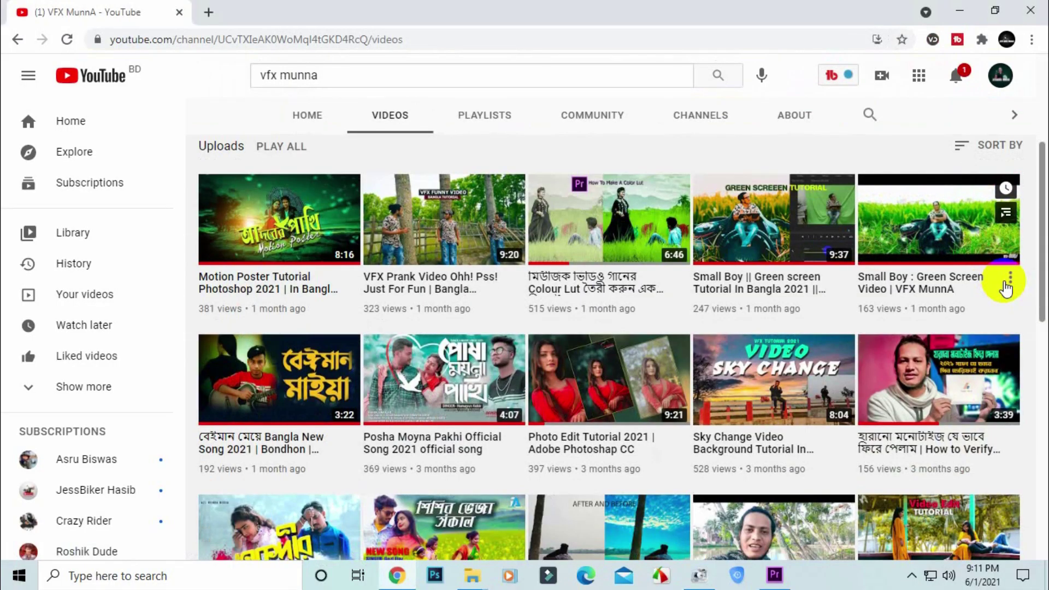
Step: Subscribe to the tutorial channel and set its notification bell to All
scroll(1006, 289, "down", 1)
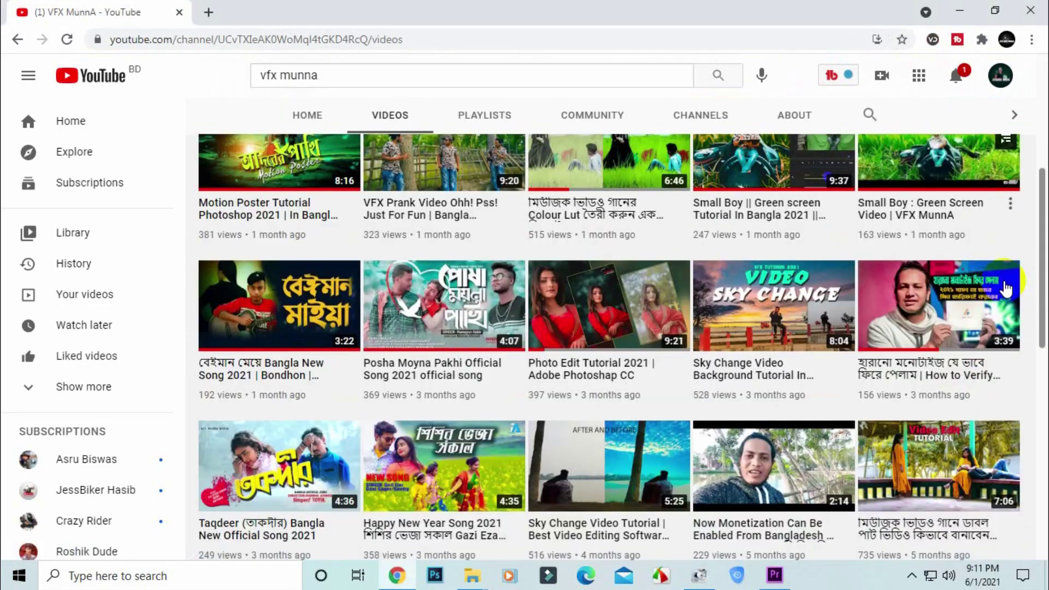
scroll(1006, 288, "down", 1)
scroll(1006, 289, "down", 1)
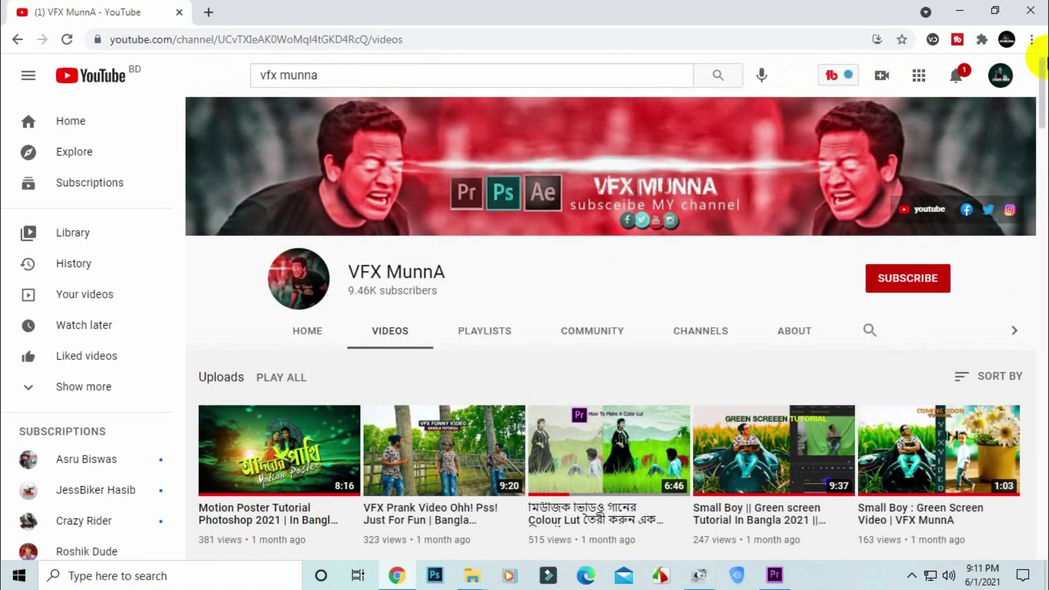
left_click(905, 281)
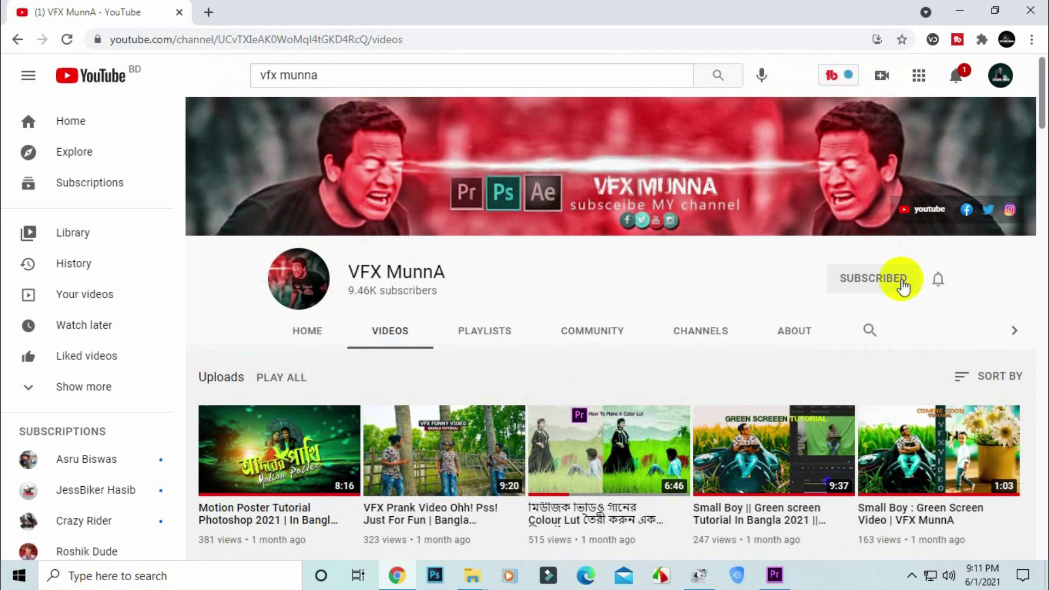
left_click(938, 281)
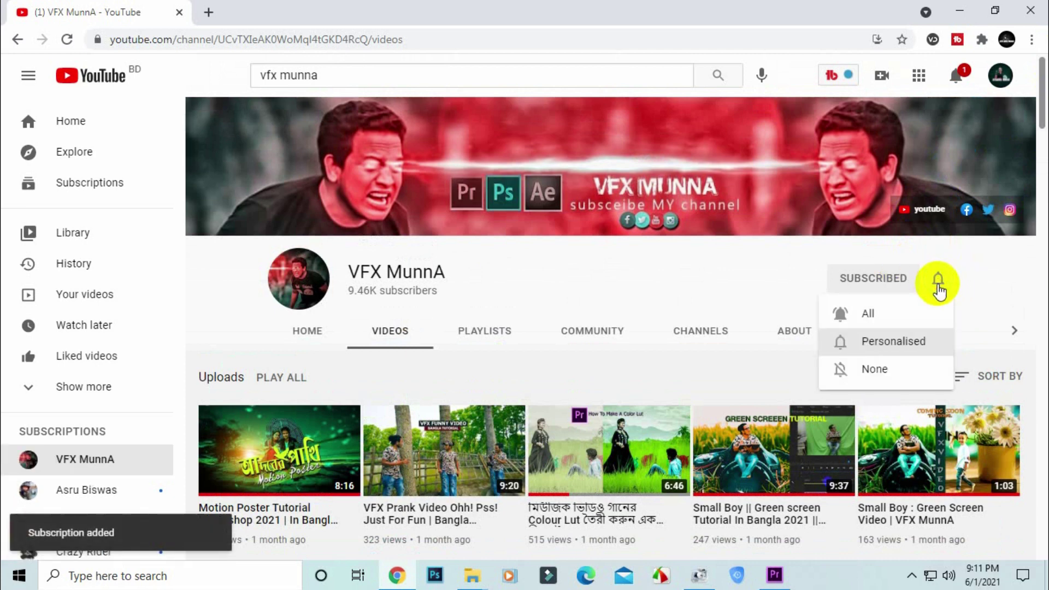
left_click(863, 314)
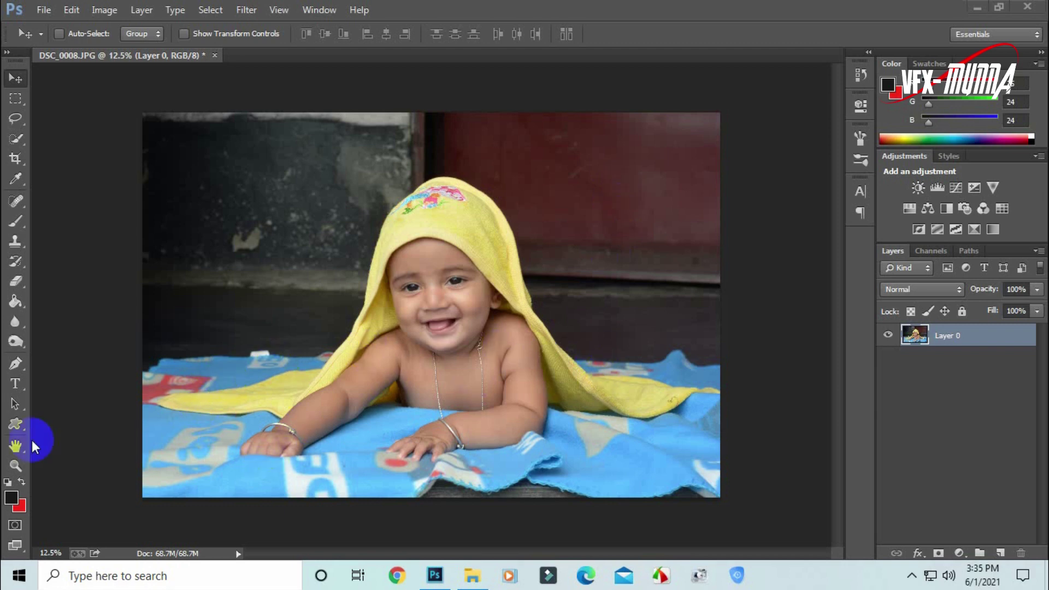
Step: Trace a closed Pen path from the bottom-left corner around the baby, towel and blanket
left_click(14, 366)
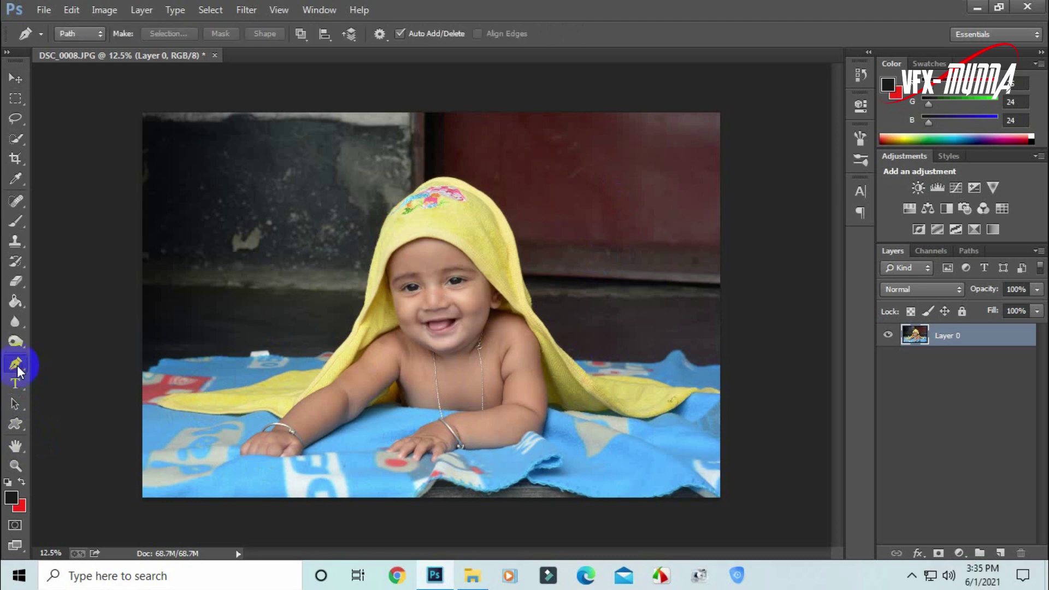
left_click(145, 496)
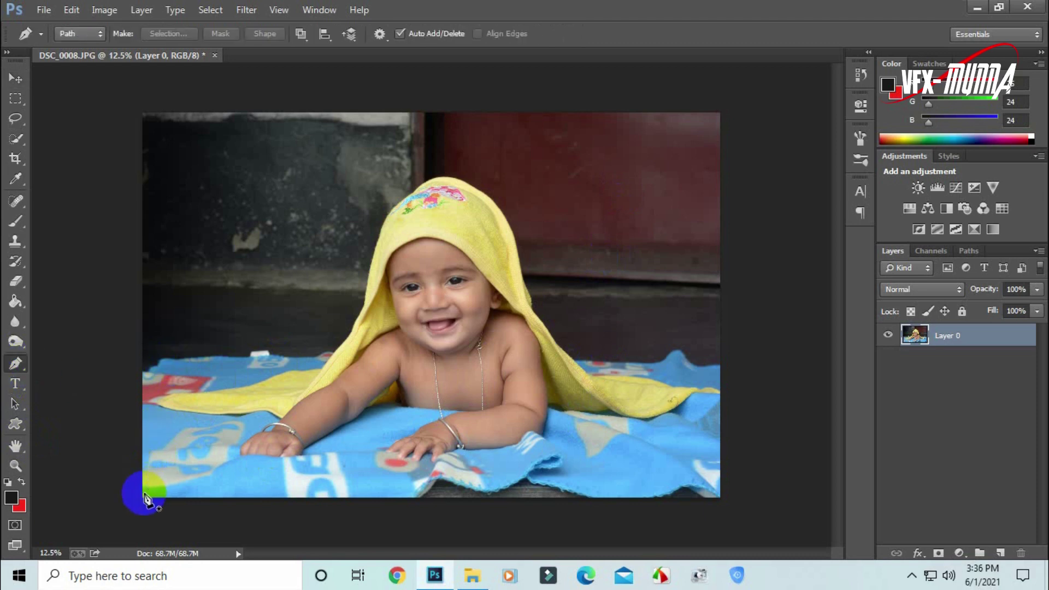
left_click(144, 494)
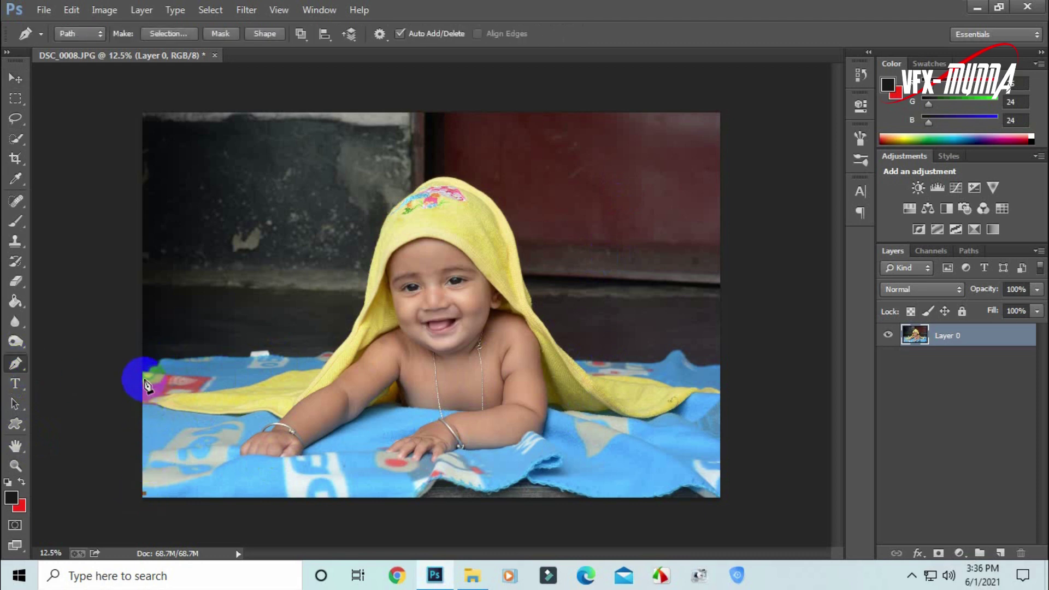
left_click(163, 362)
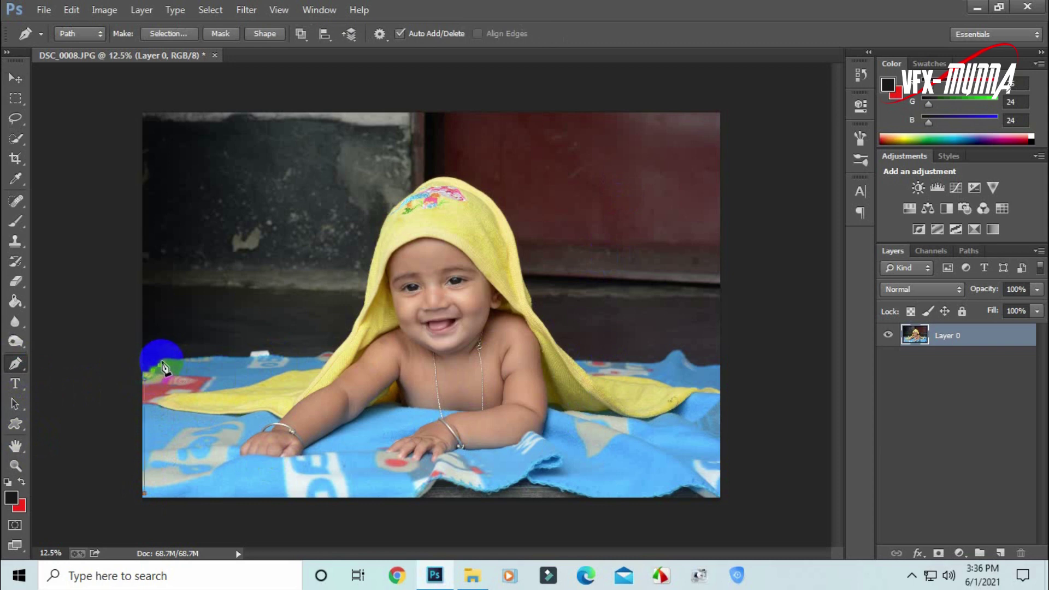
left_click(270, 358)
left_click(333, 362)
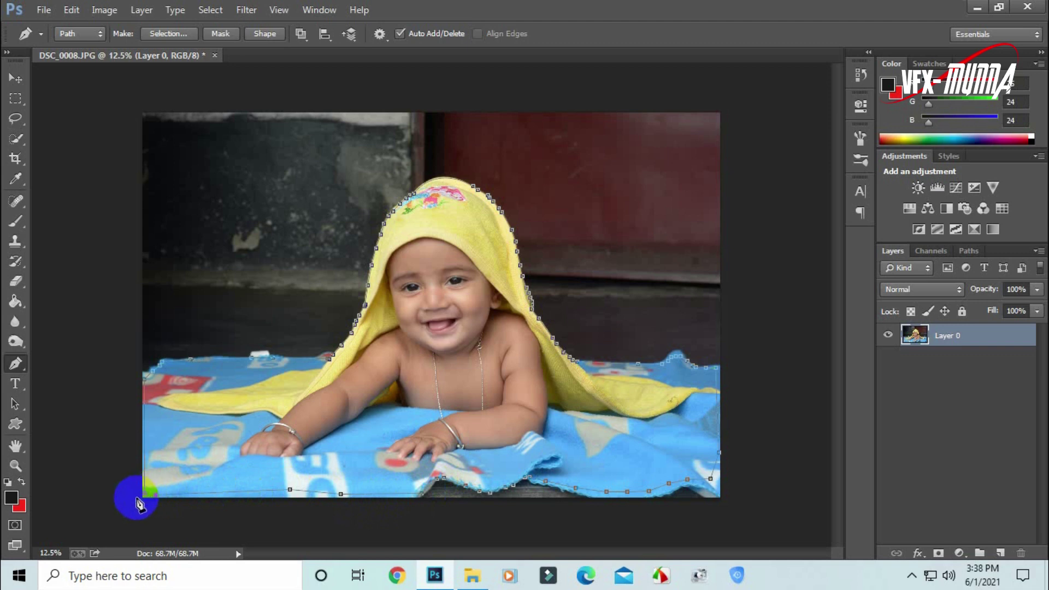
left_click(155, 500)
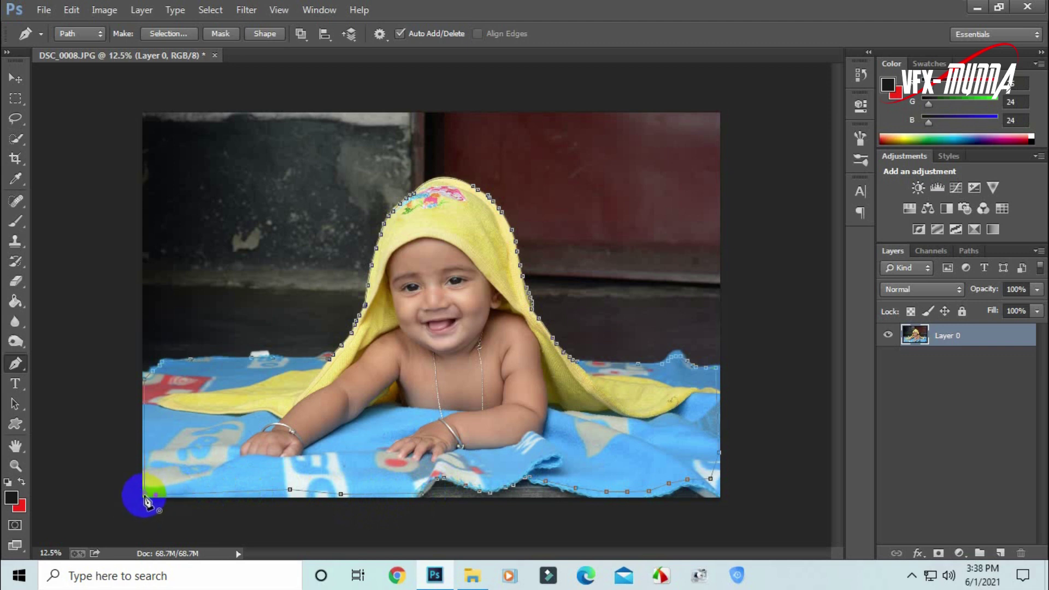
left_click(146, 498)
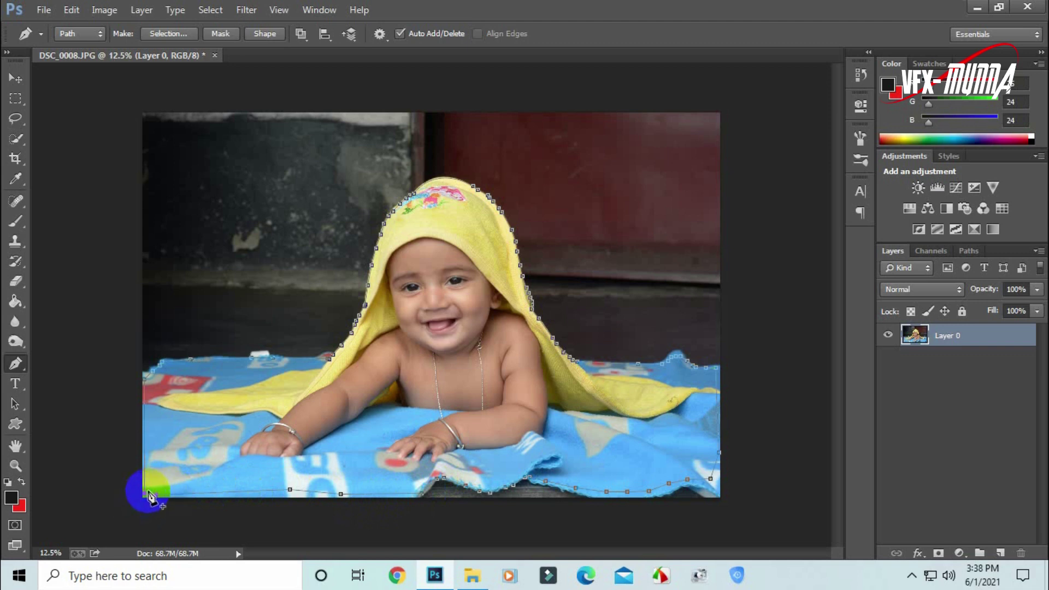
Step: Convert the traced path into a selection with no feathering
right_click(321, 395)
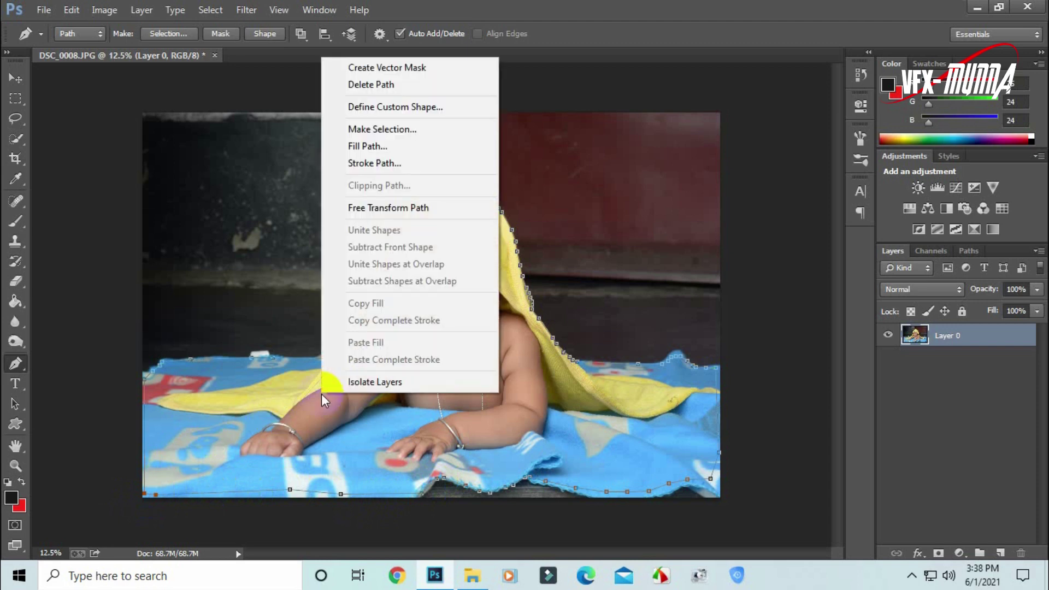
left_click(412, 142)
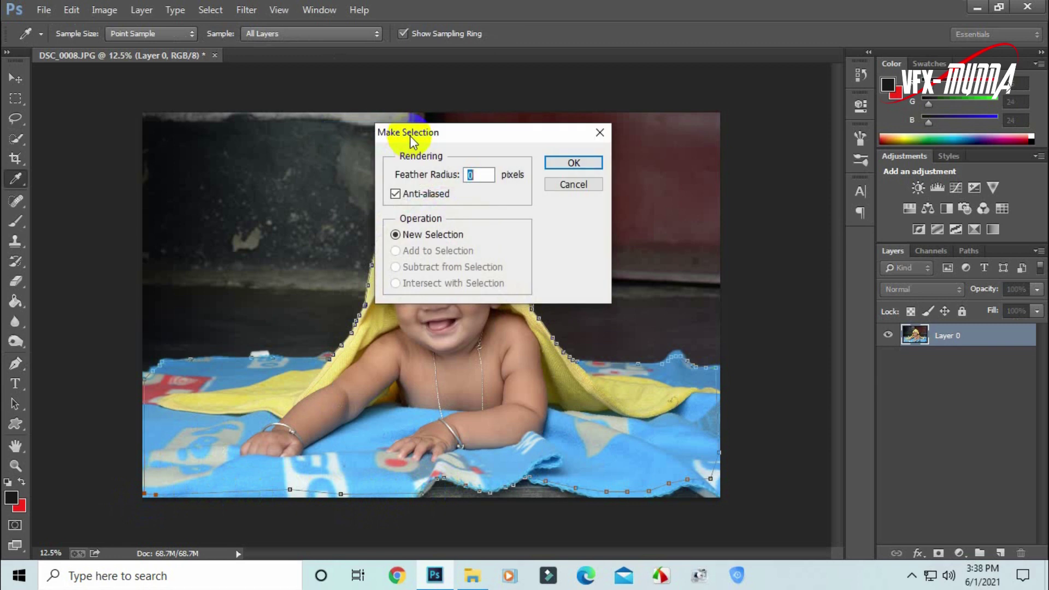
left_click(574, 164)
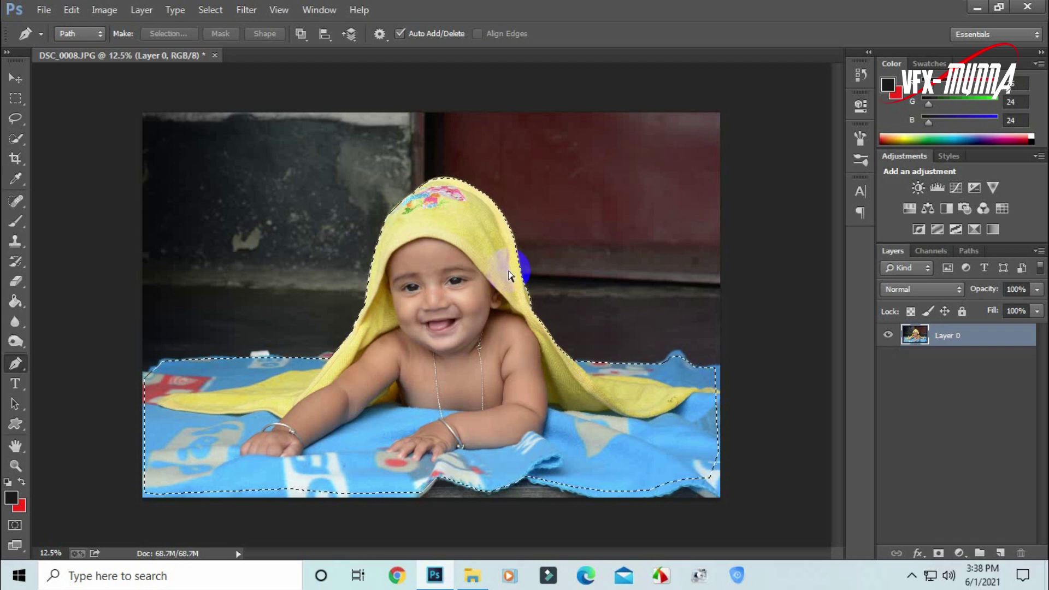
Step: Copy the selection onto a new Layer 1 and hide the original Layer 0
key("ctrl+j")
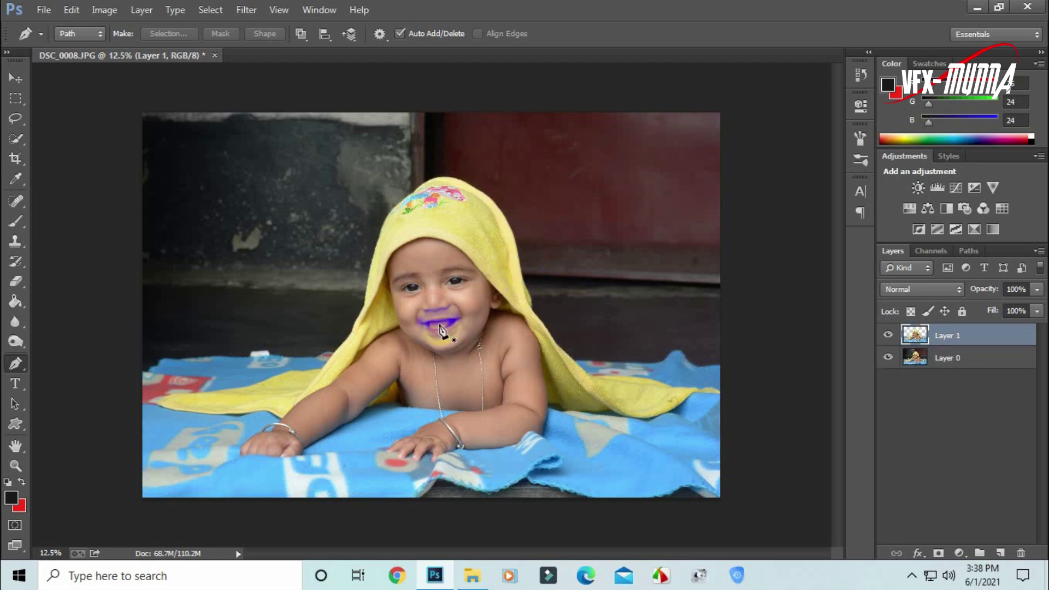
left_click(888, 359)
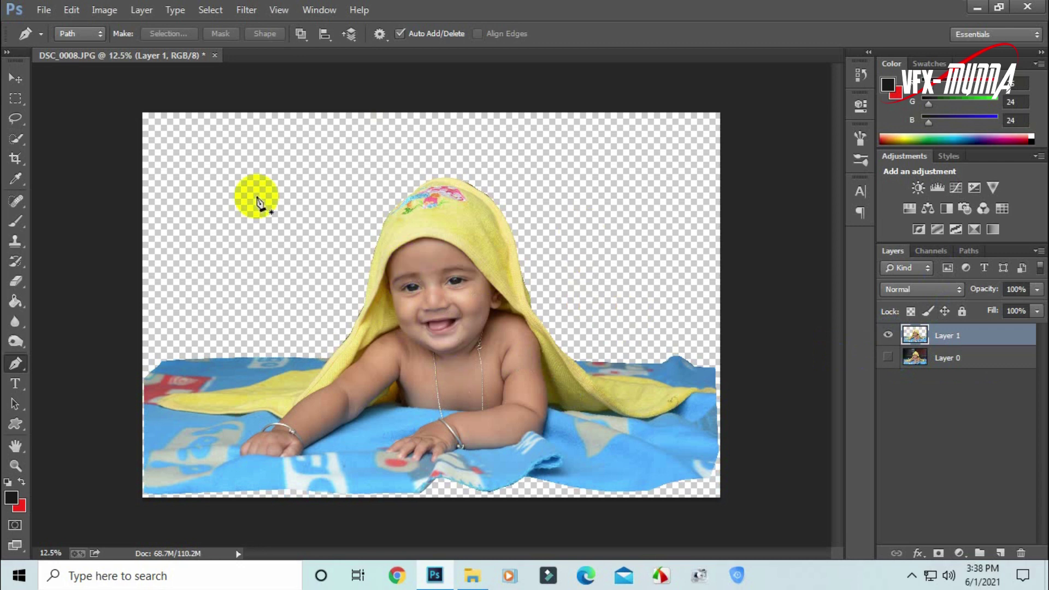
left_click(3, 81)
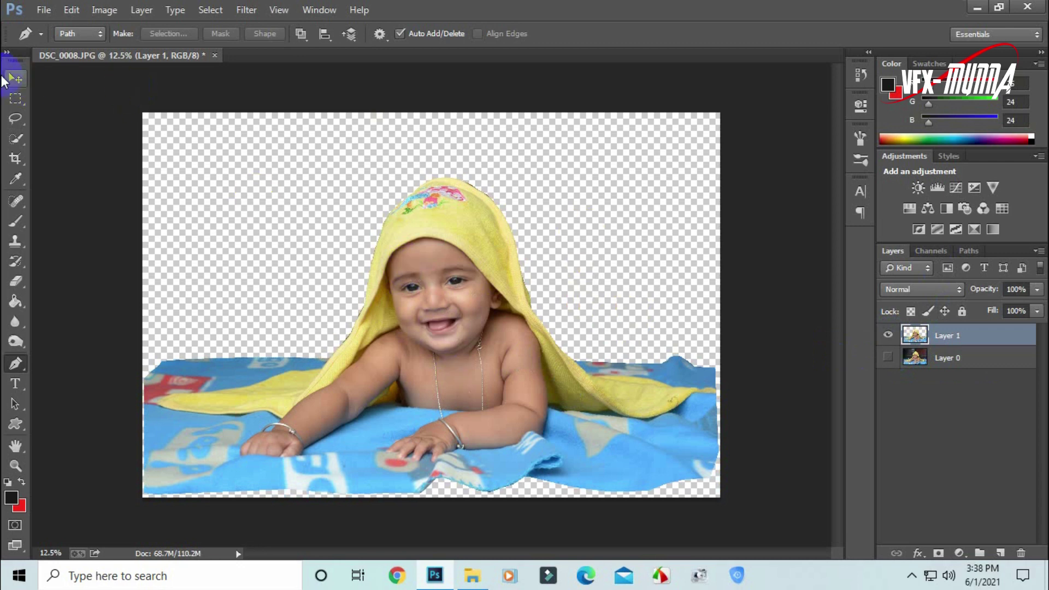
Step: Create a new white 1980 × 1080 px document at 300 pixels/inch
left_click(43, 10)
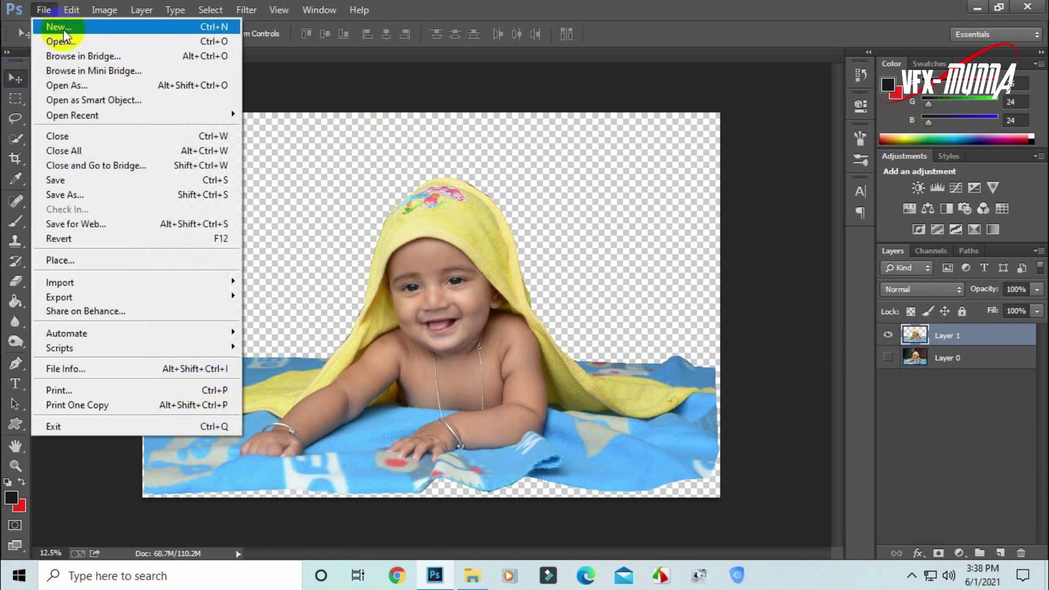
left_click(64, 29)
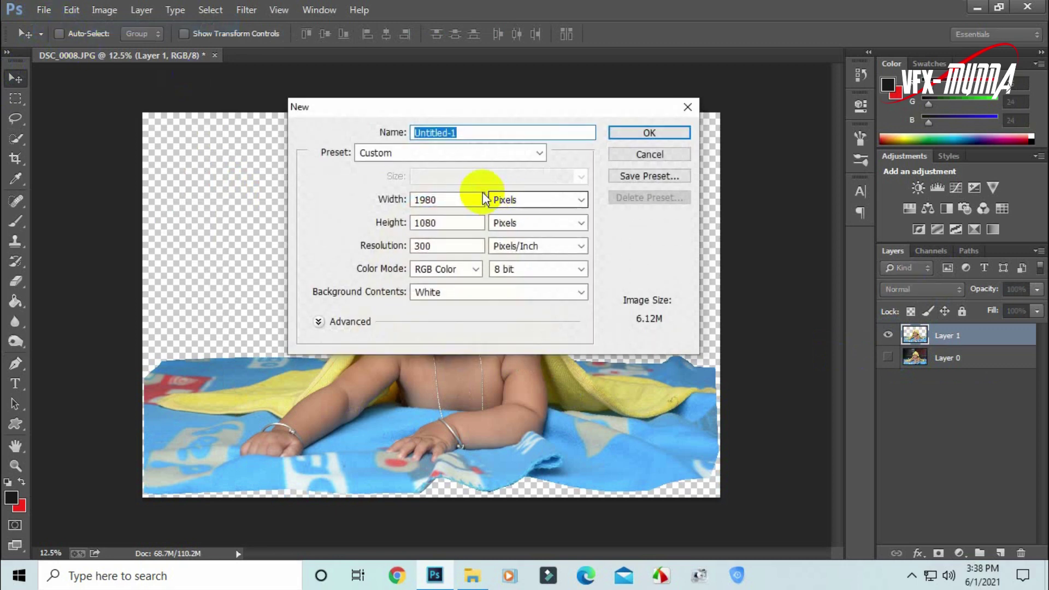
left_click(649, 133)
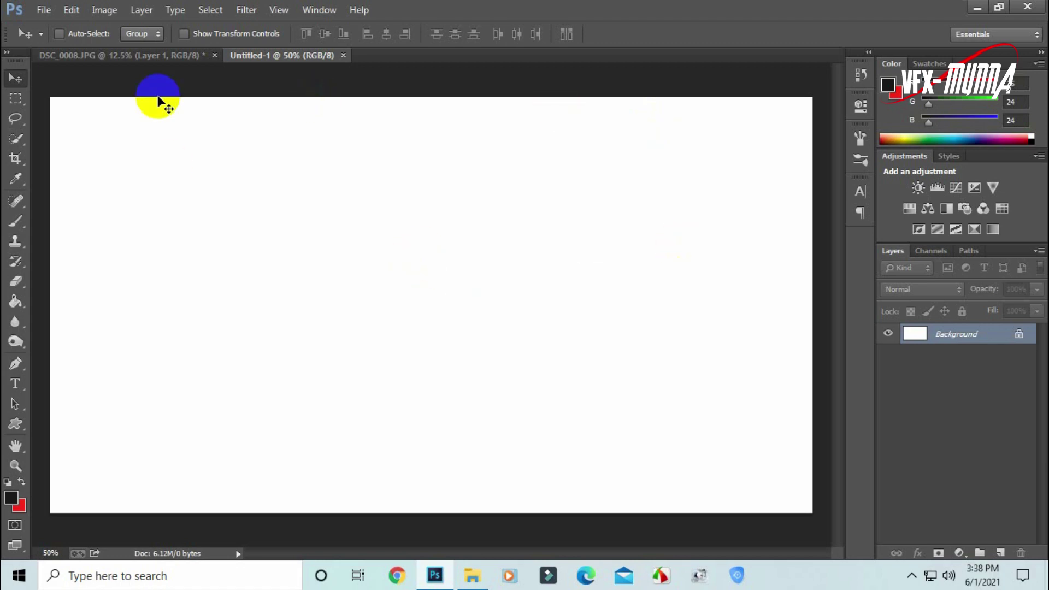
Step: Drag the cut-out baby into Untitled-1 and scale it down to fit the canvas
left_click(177, 55)
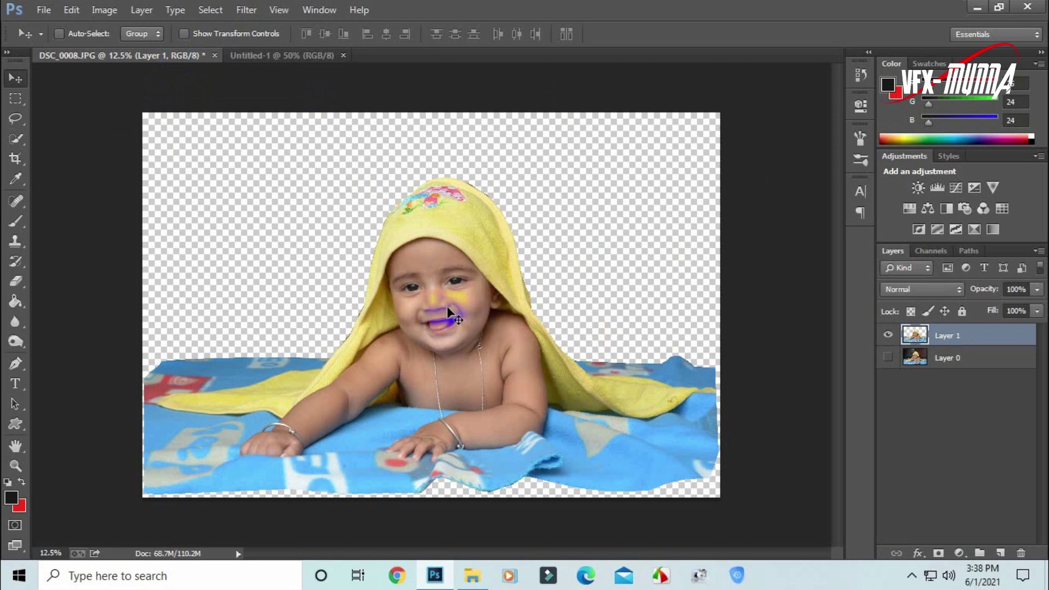
mouse_move(439, 278)
left_mouse_down()
mouse_move(319, 56)
mouse_move(396, 313)
mouse_move(407, 318)
left_mouse_up()
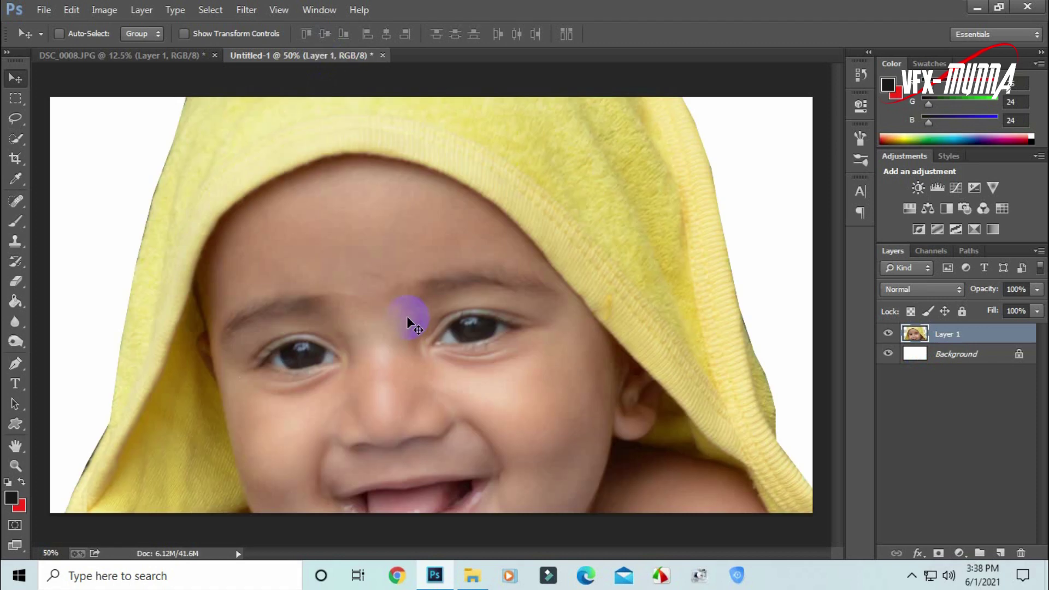
key("ctrl+t")
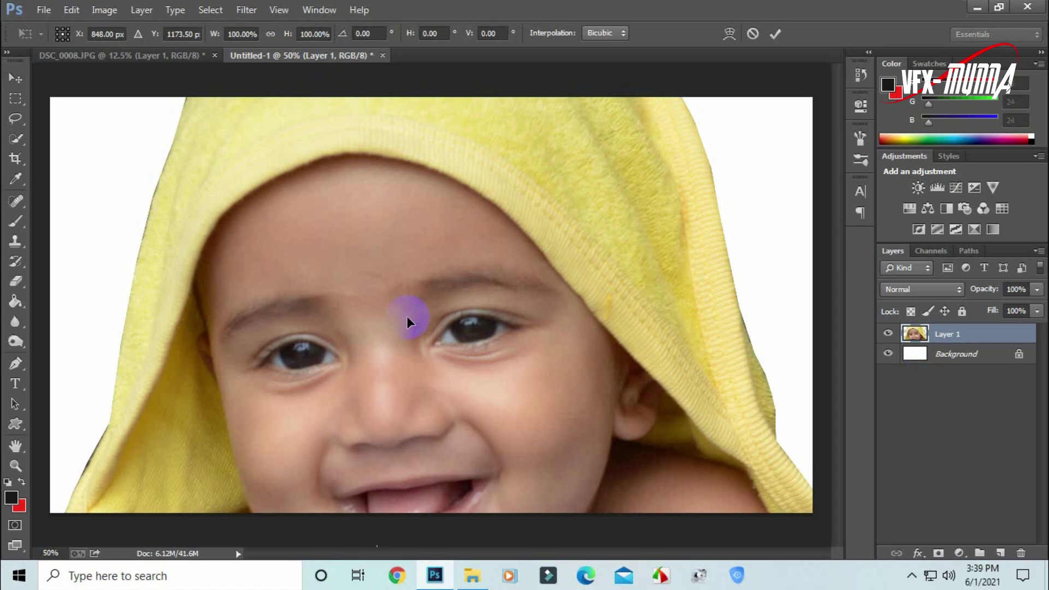
key("ctrl+minus")
key("ctrl+minus")
key("ctrl+minus")
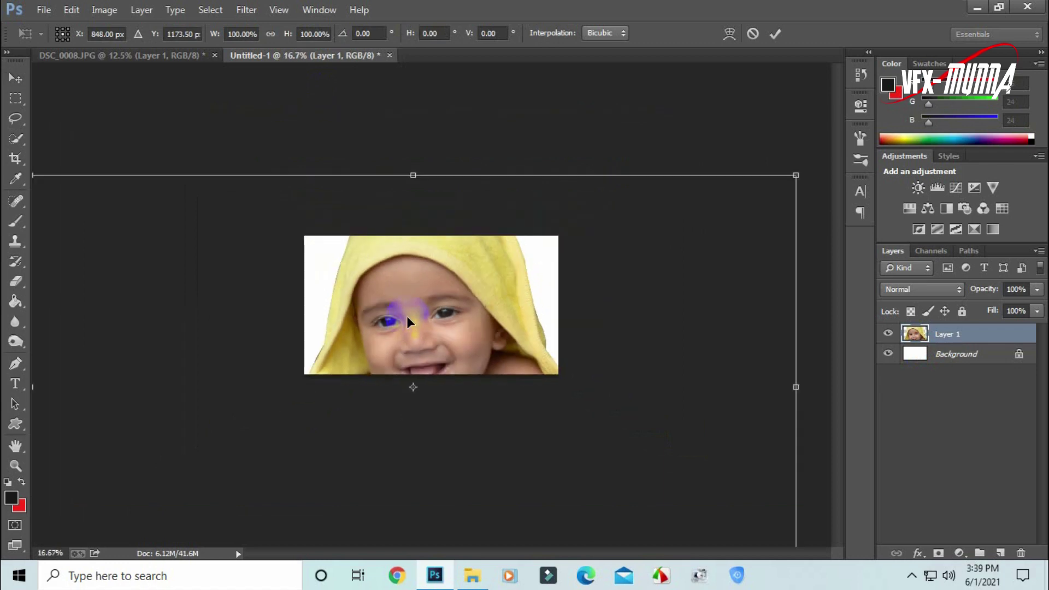
key("ctrl+minus")
key("ctrl+minus")
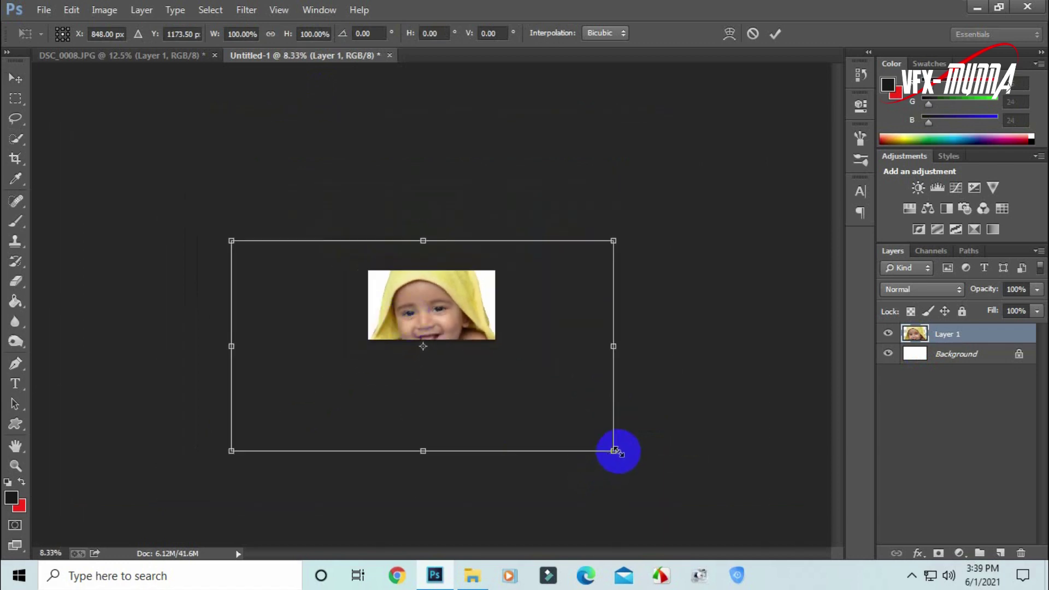
mouse_move(611, 448)
left_mouse_down()
mouse_move(436, 348)
mouse_move(447, 316)
left_mouse_up()
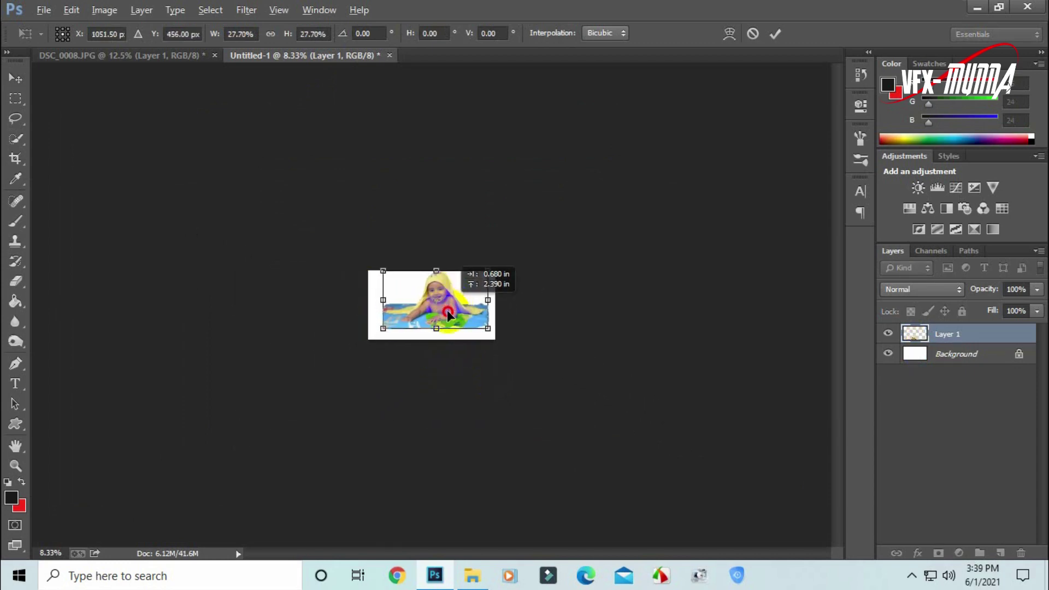
key("Return")
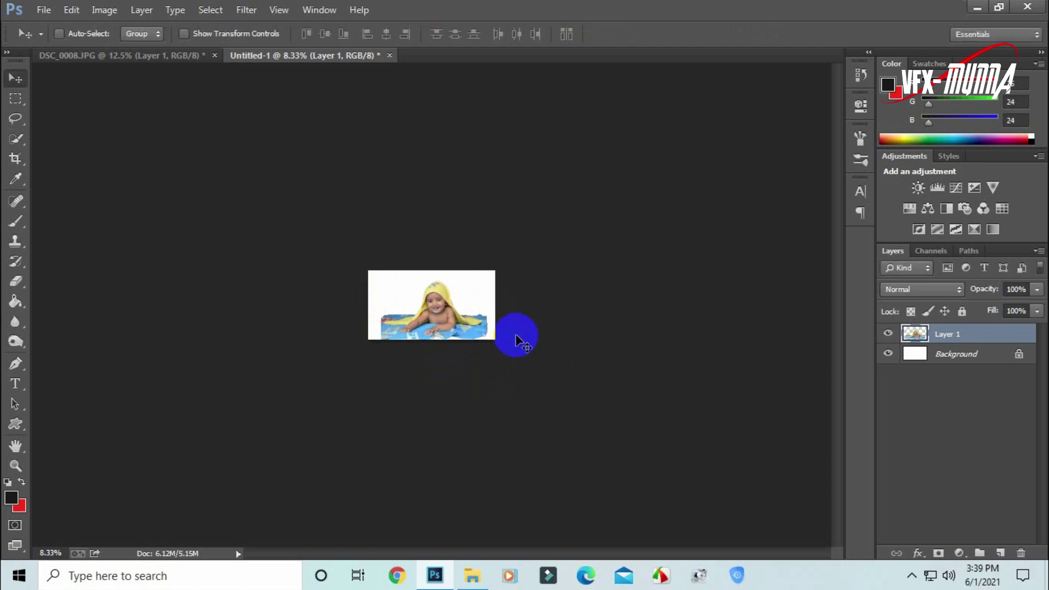
Step: Drag the nursery backdrop image from the source folder into Untitled-1
key("ctrl+plus")
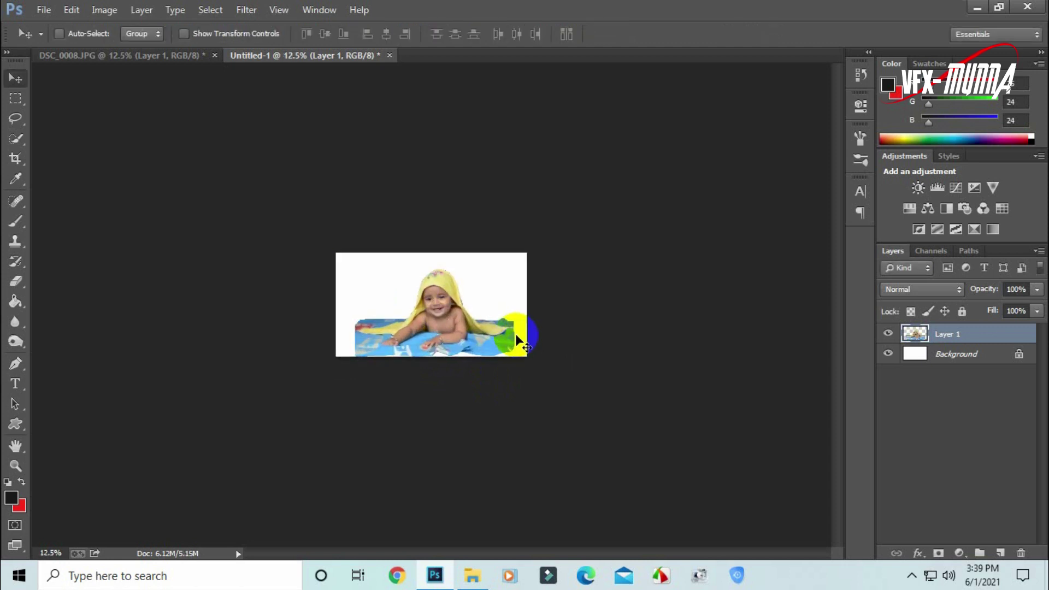
key("ctrl+plus")
key("ctrl+plus")
key("ctrl+plus")
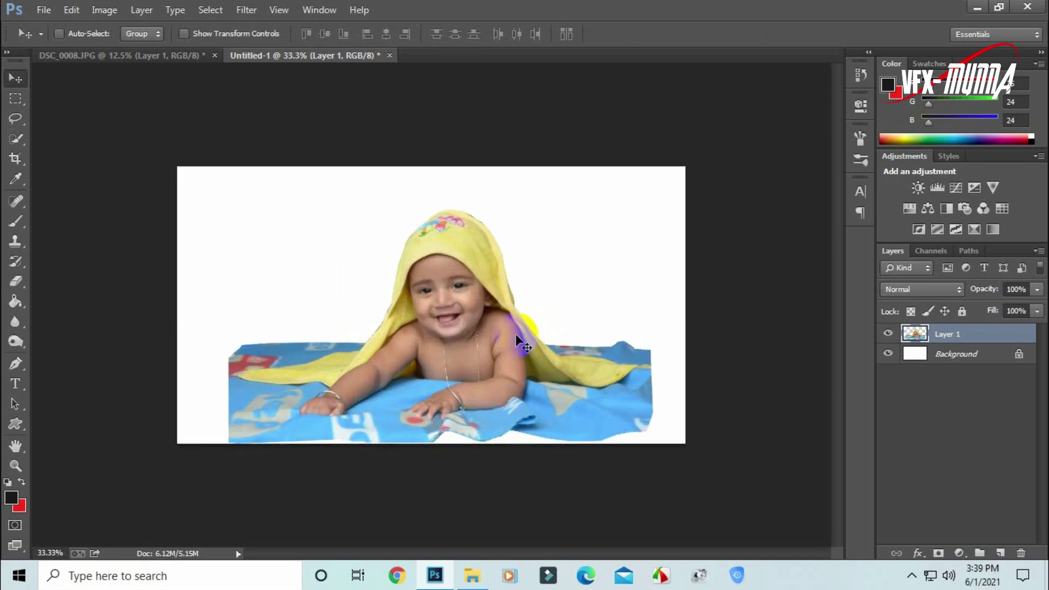
key("ctrl+plus")
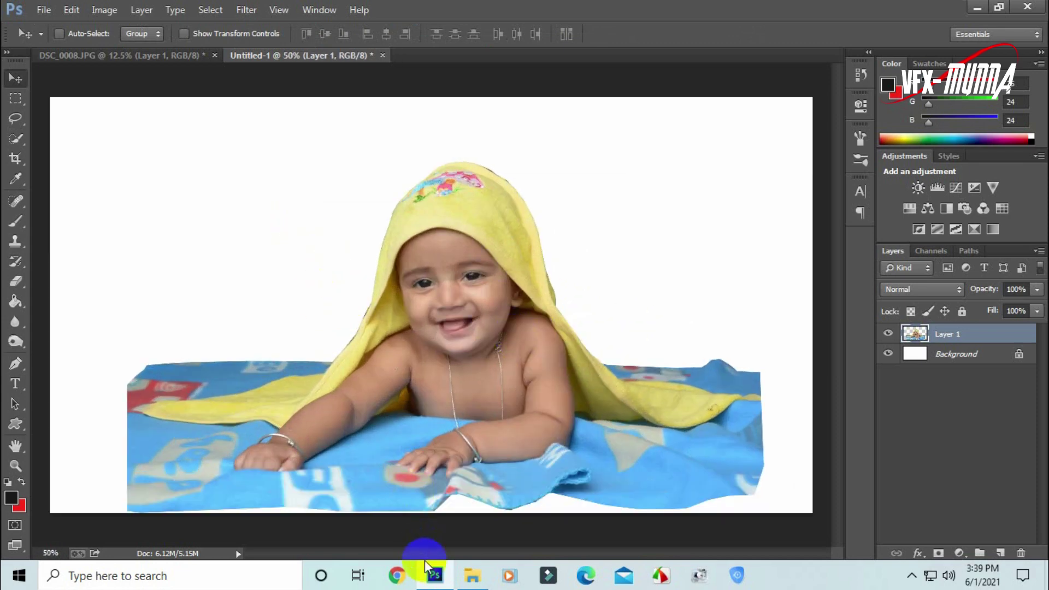
left_click(473, 576)
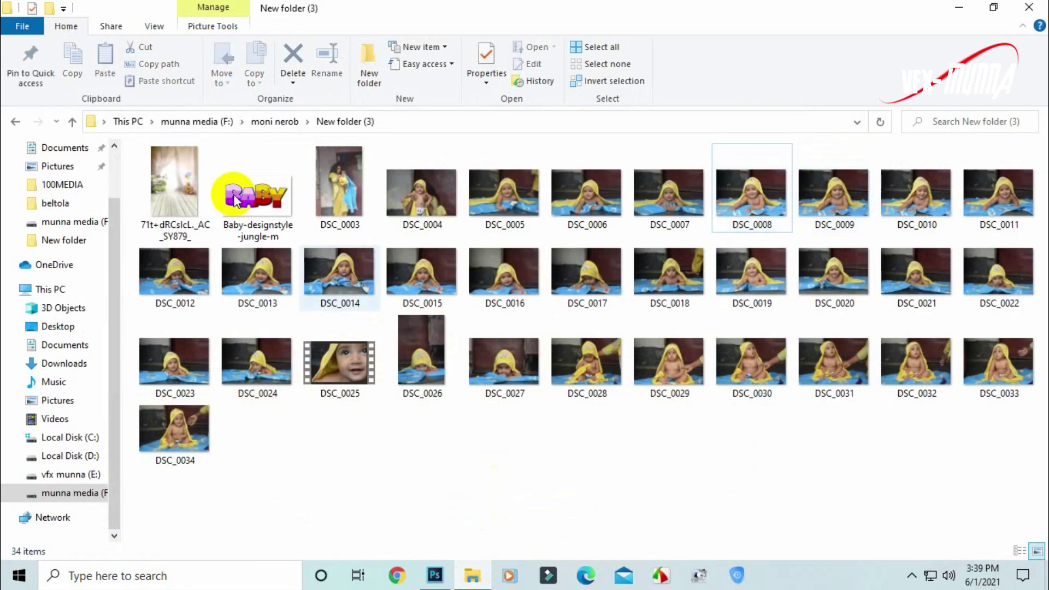
mouse_move(172, 166)
left_mouse_down()
mouse_move(548, 480)
mouse_move(396, 364)
mouse_move(440, 349)
left_mouse_up()
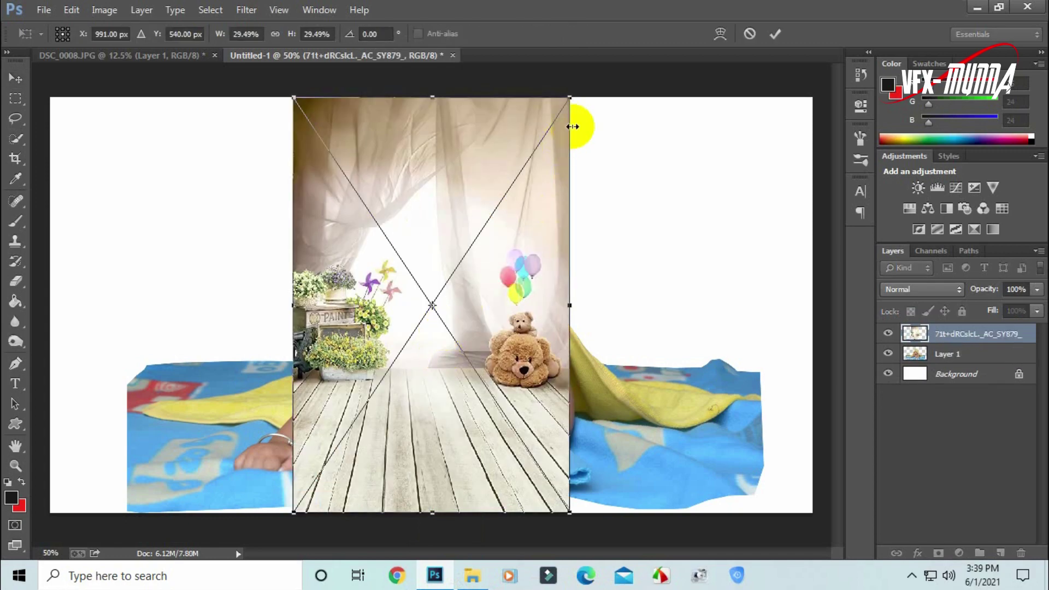
Step: Enlarge and commit the placed backdrop, then move its layer beneath the baby layer
mouse_move(570, 97)
left_mouse_down()
mouse_move(589, 86)
mouse_move(593, 67)
left_mouse_up()
double_click(430, 207)
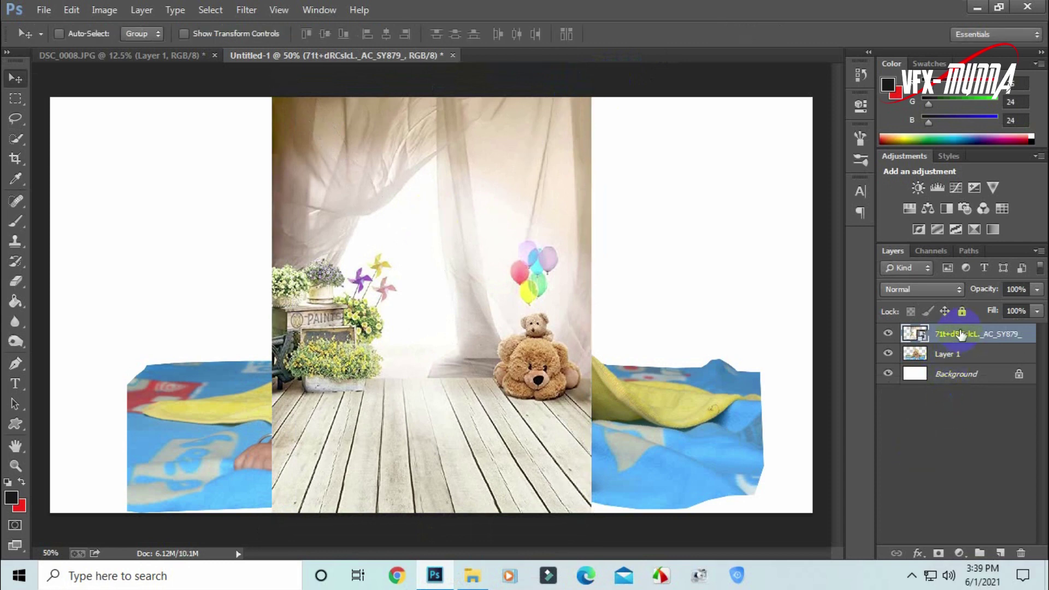
left_click_drag(961, 334, 962, 363)
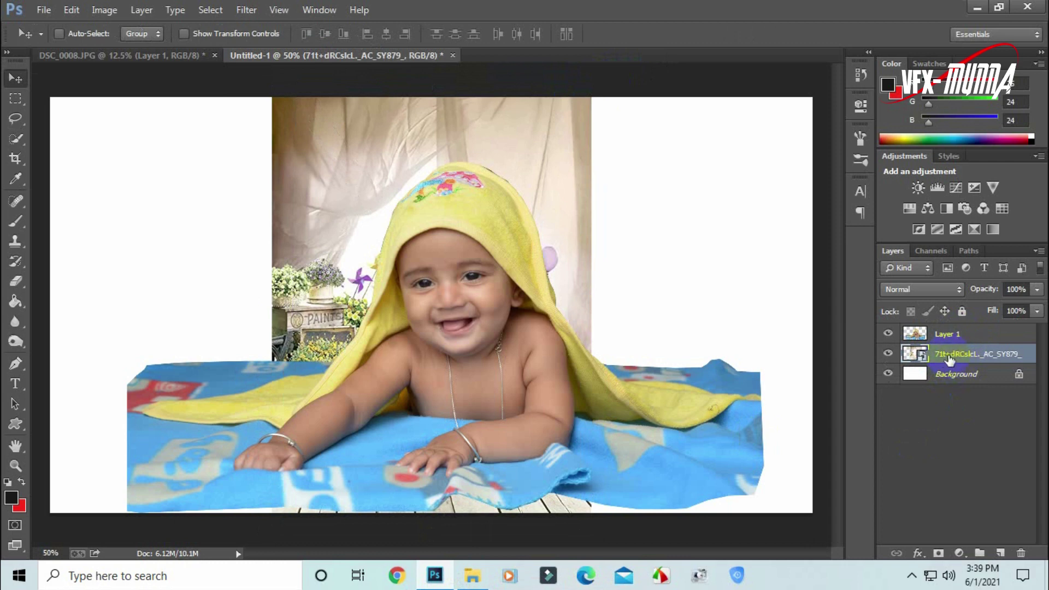
Step: Scale the baby to about 52% and position it on the wooden floor
left_click(941, 338)
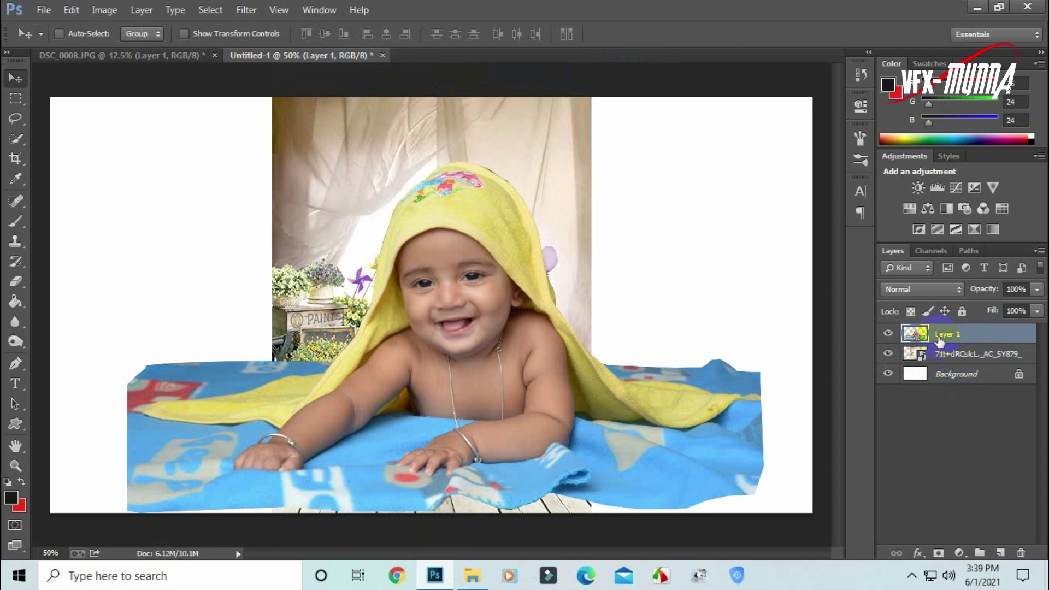
key("ctrl+t")
left_click_drag(763, 164, 764, 164)
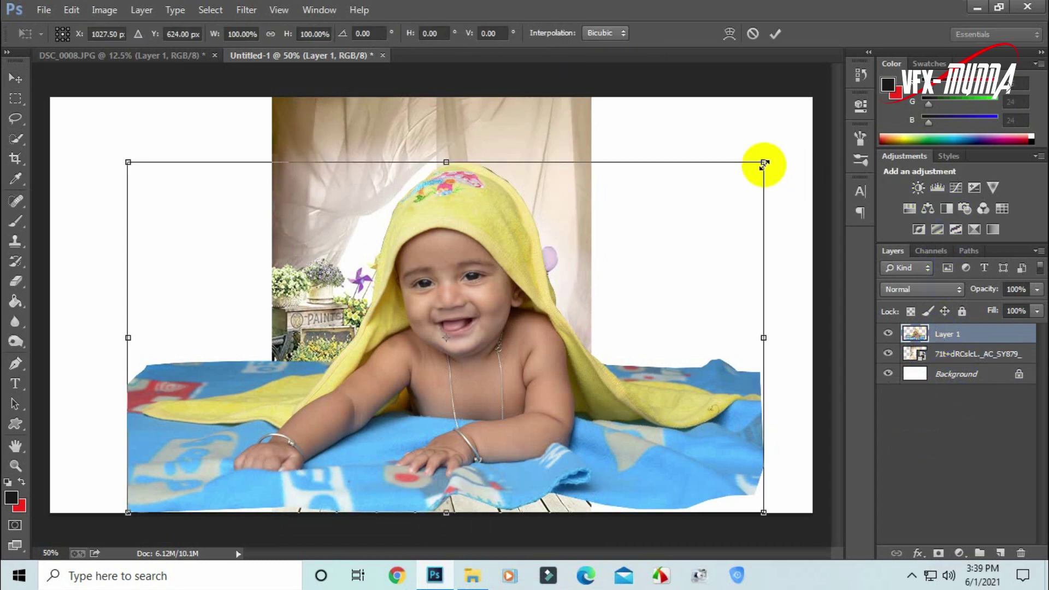
left_click_drag(763, 164, 625, 274)
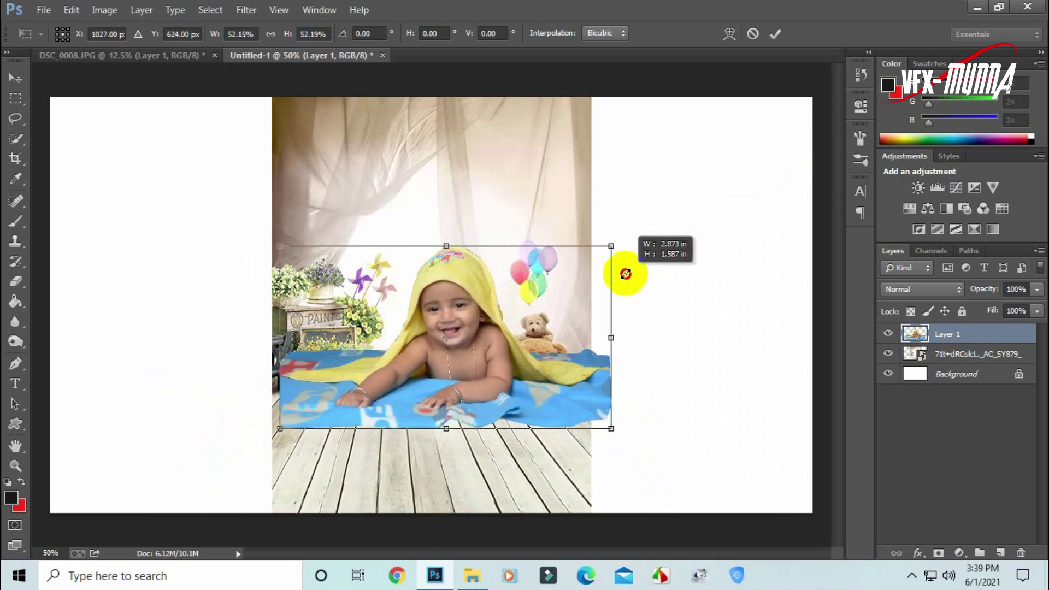
left_click_drag(567, 305, 553, 400)
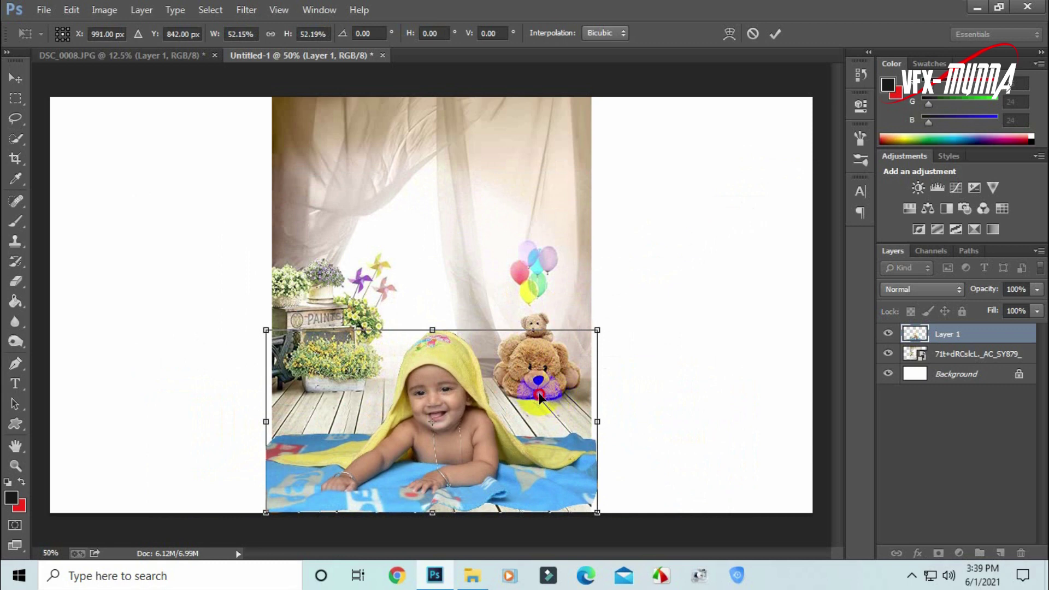
left_click_drag(539, 397, 536, 384)
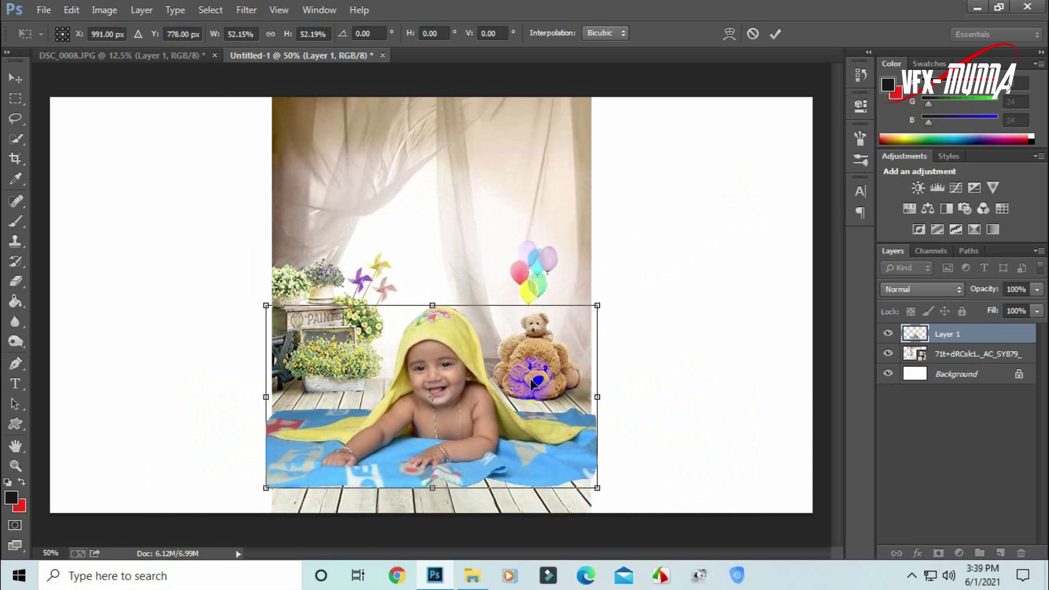
key("Return")
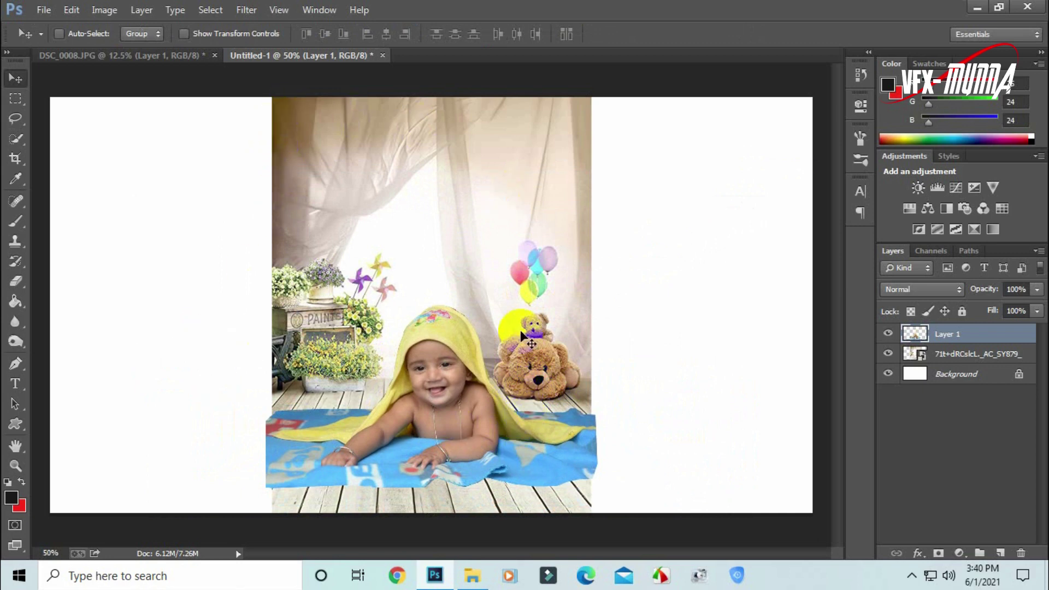
Step: Crop the left and right sides in to the nursery backdrop's edges
left_click(16, 159)
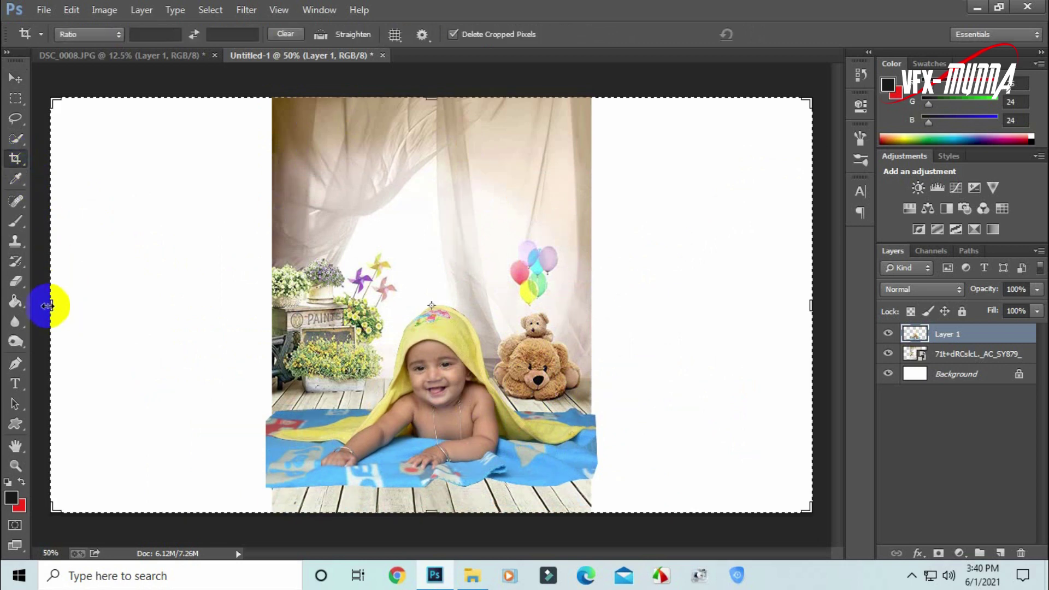
left_click_drag(52, 305, 157, 322)
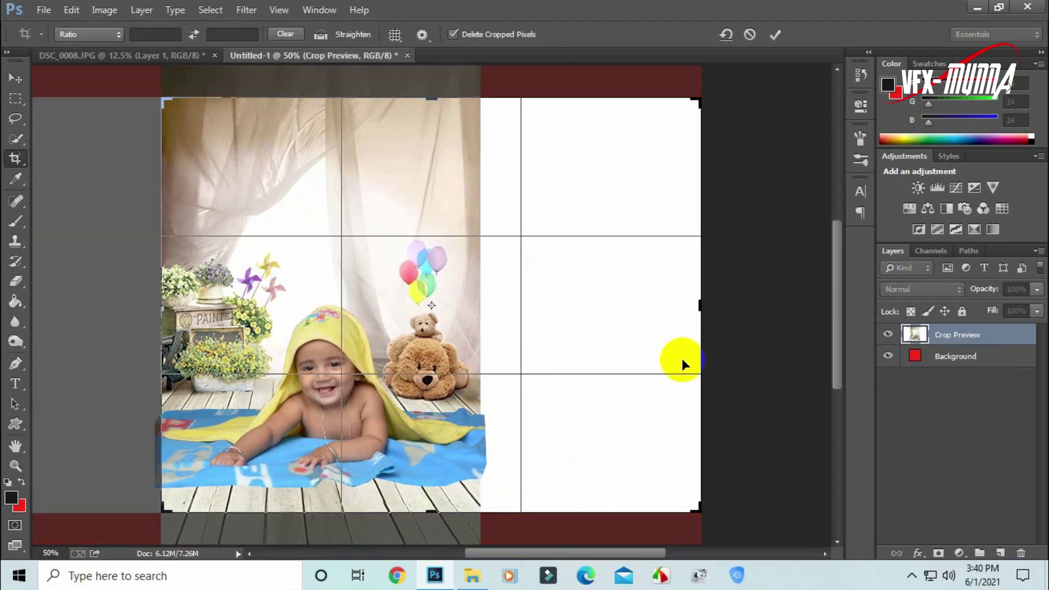
left_click_drag(702, 304, 588, 308)
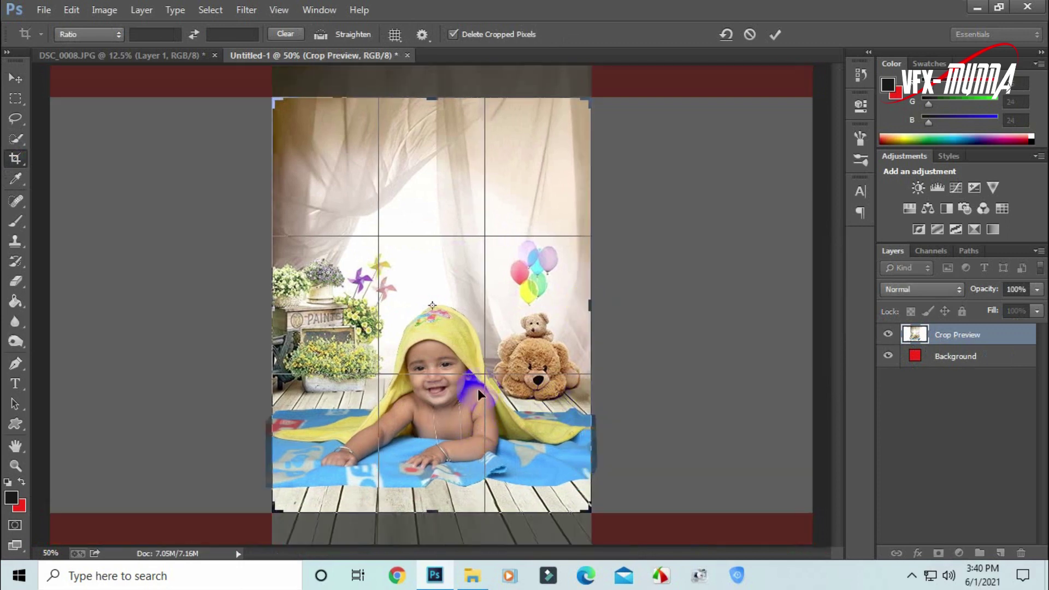
left_click_drag(436, 95, 432, 79)
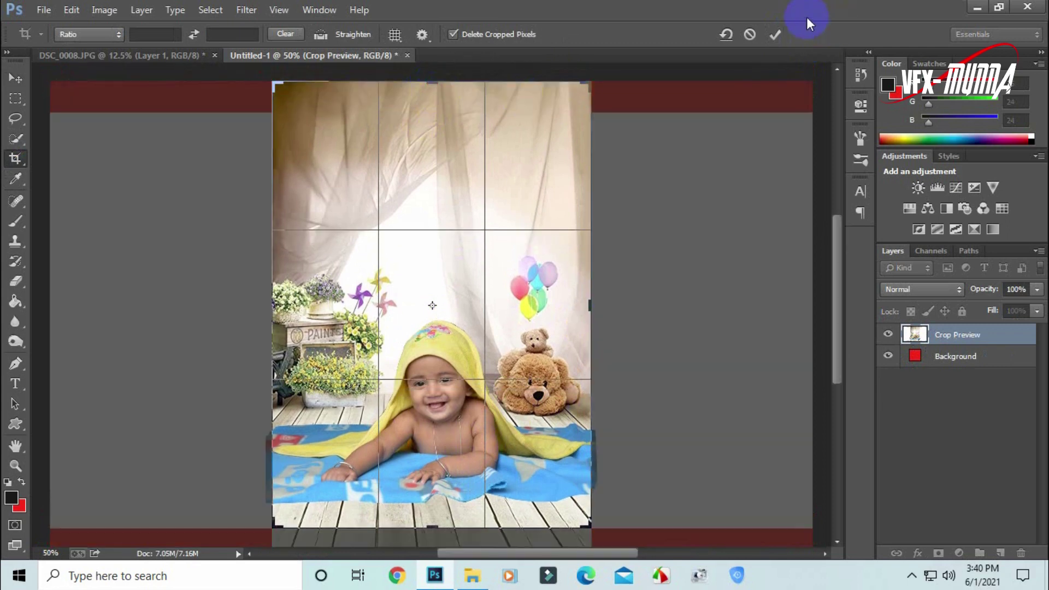
left_click(776, 34)
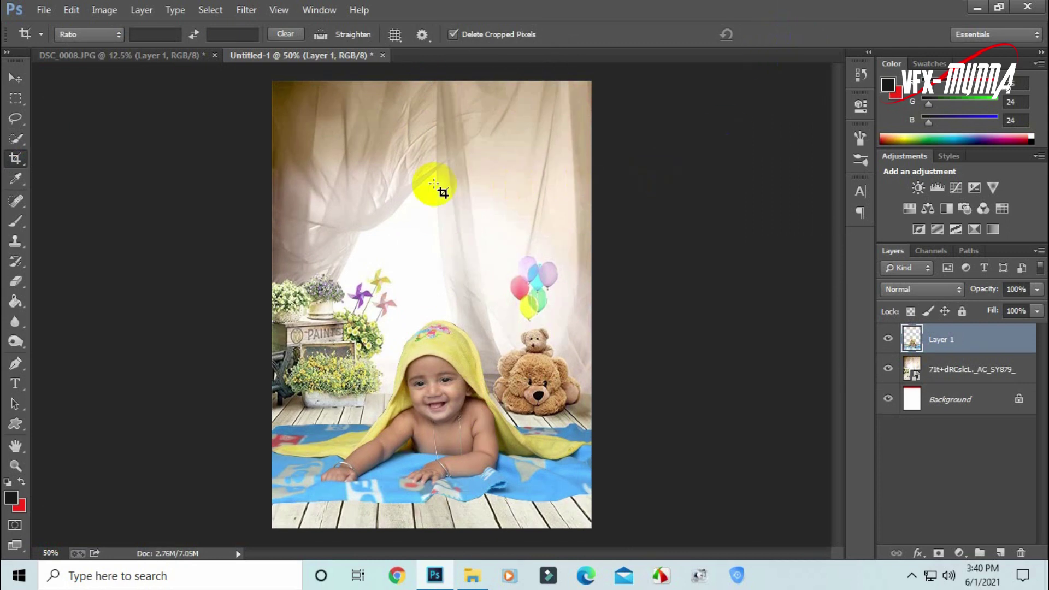
Step: Nudge the baby layer about 0.2 inch lower on the canvas
left_click(17, 80)
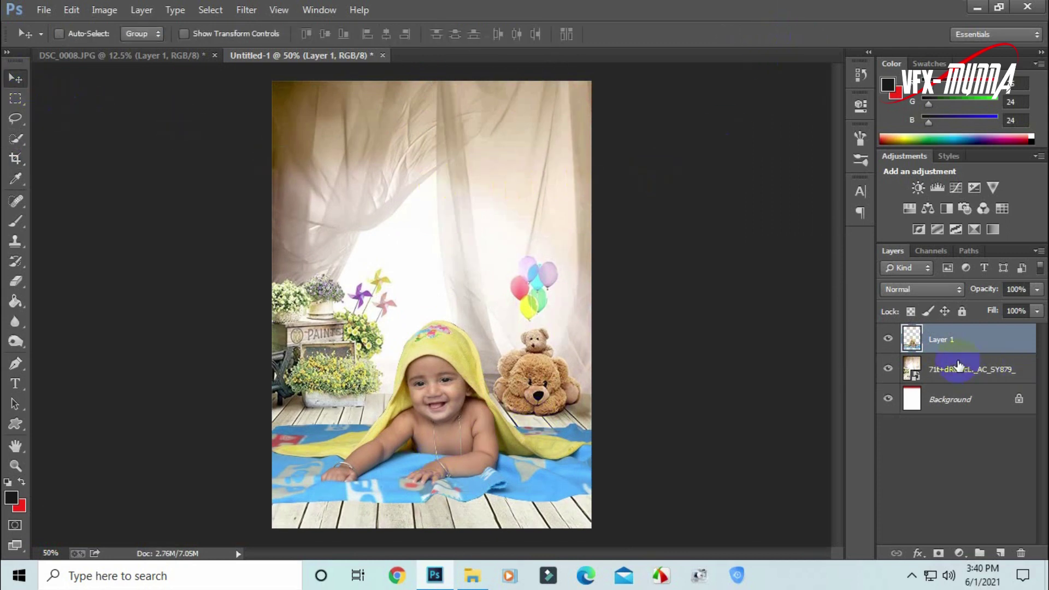
left_click_drag(449, 382, 451, 402)
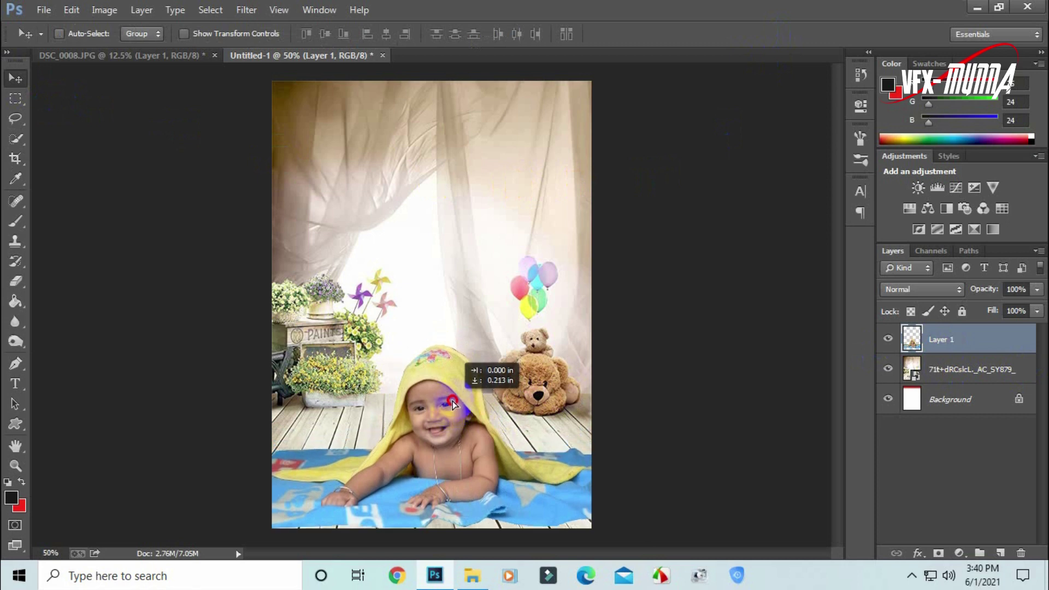
left_click_drag(452, 401, 448, 407)
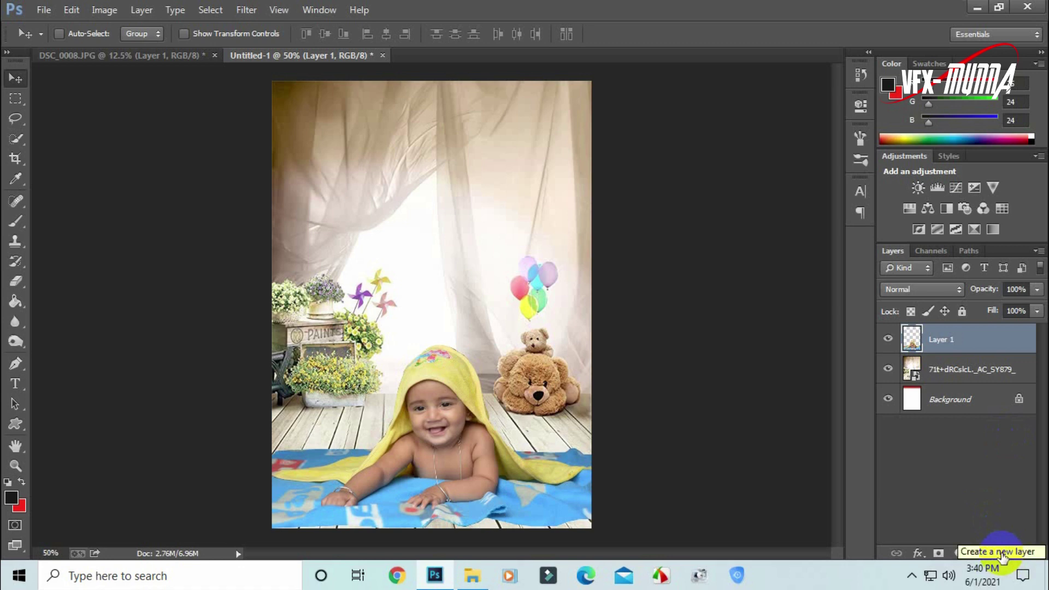
Step: Add Layer 2 below the baby and brush dark shading under the blanket's bottom edge
left_click(1001, 553)
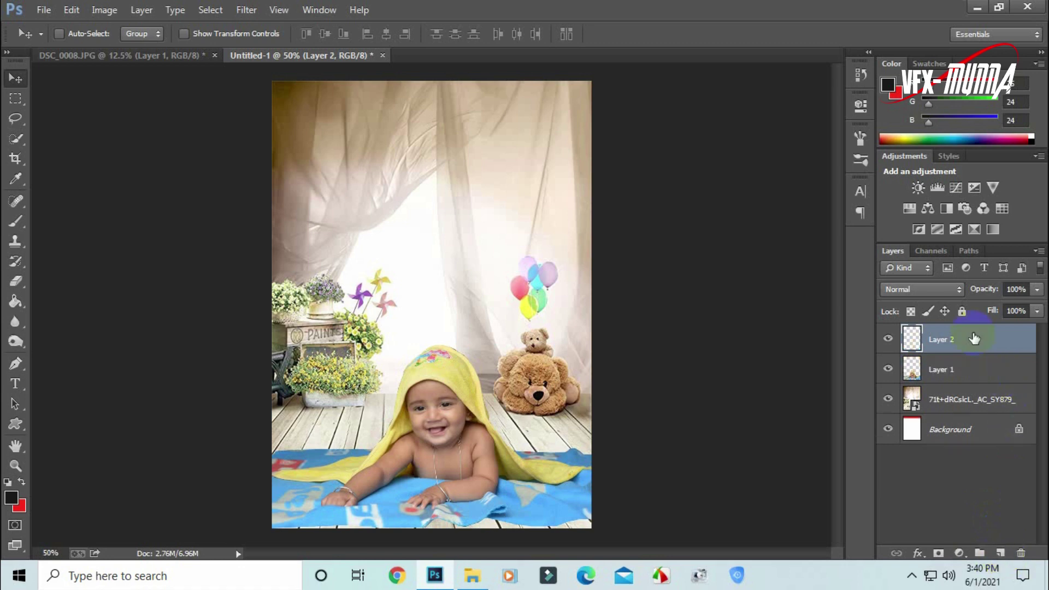
left_click_drag(975, 339, 972, 381)
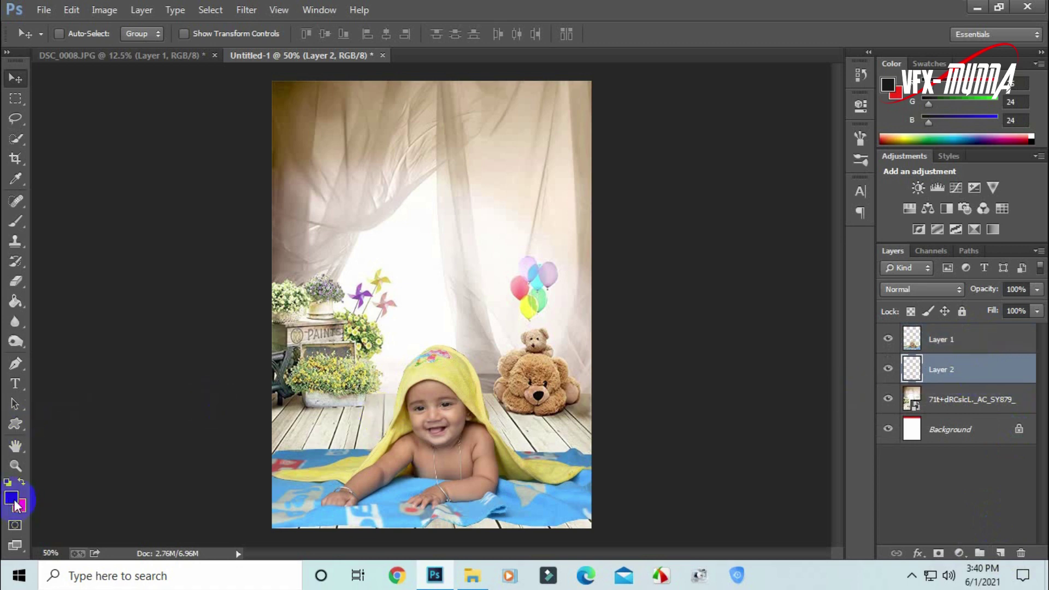
left_click(17, 222)
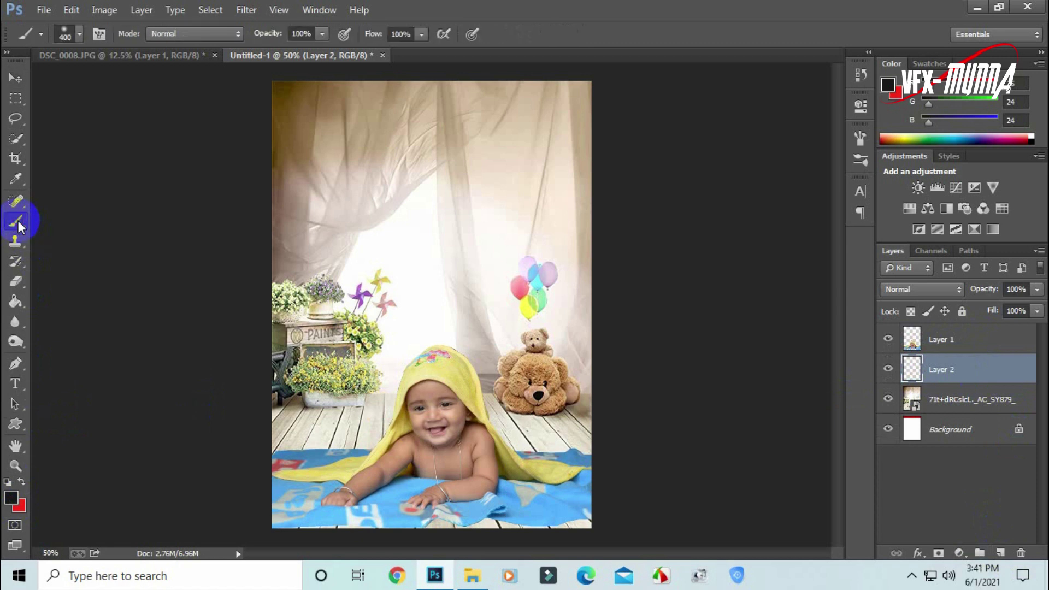
left_click_drag(438, 536, 437, 491)
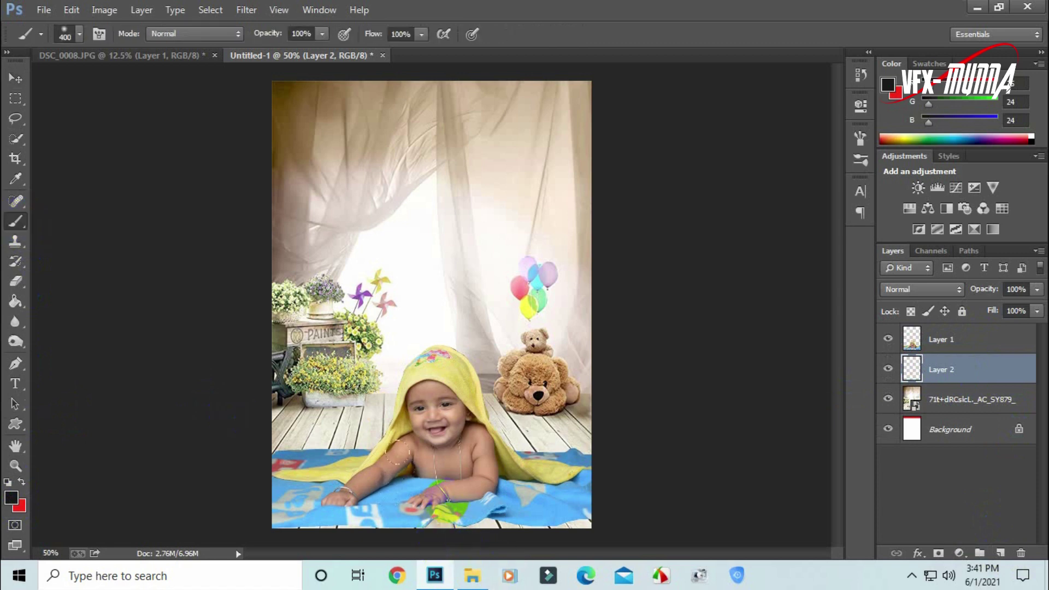
key("bracketleft")
left_click_drag(415, 533, 348, 533)
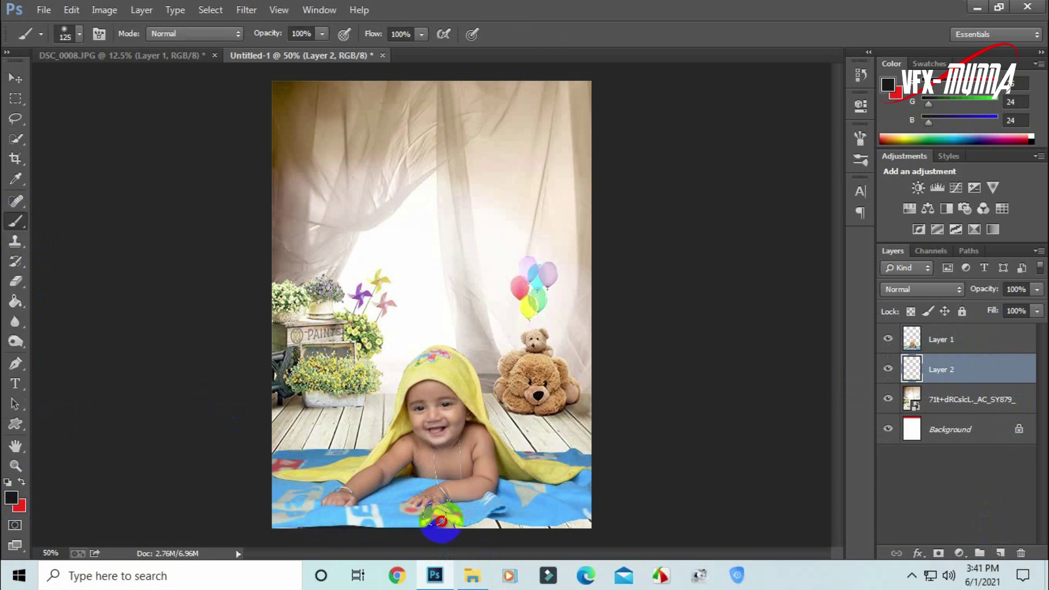
mouse_move(348, 533)
left_mouse_down()
mouse_move(586, 501)
mouse_move(470, 491)
mouse_move(437, 416)
left_mouse_up()
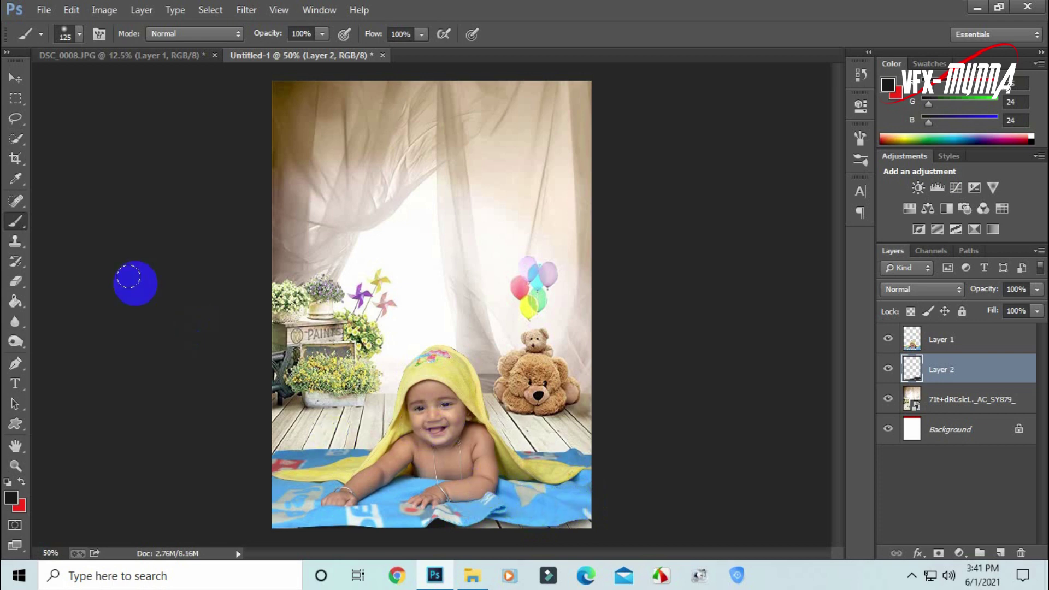
Step: Blur Layer 1's towel edges near the teddy bear at 50% strength
left_click(16, 325)
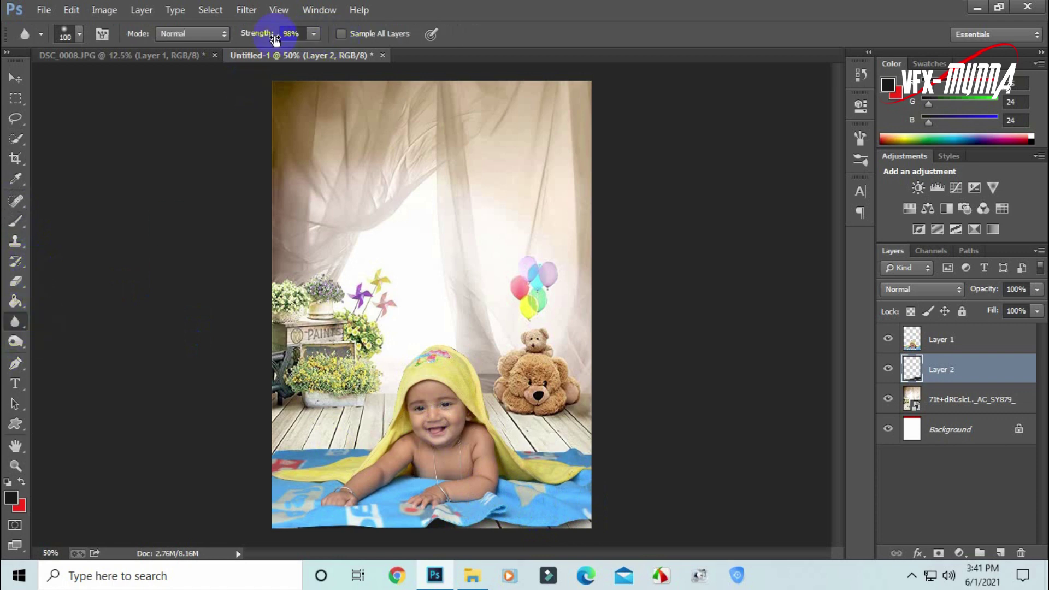
left_click_drag(313, 34, 277, 47)
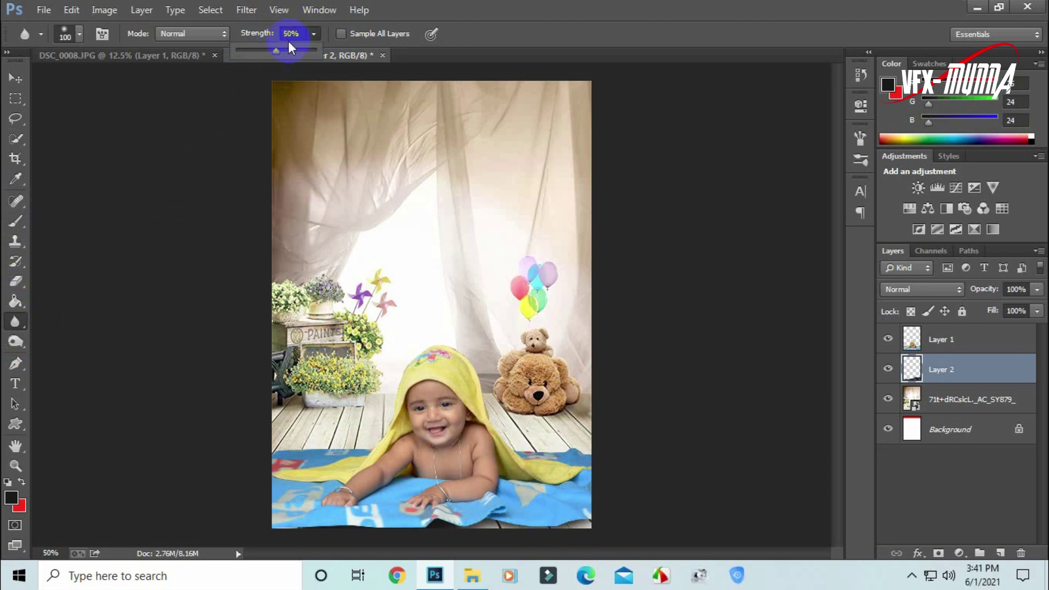
left_click(987, 339)
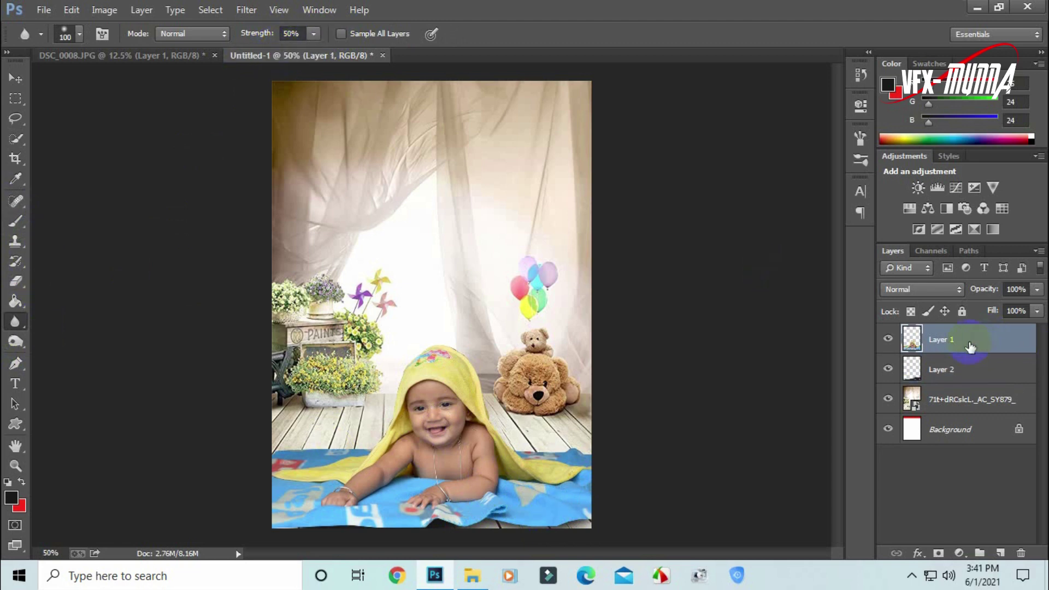
left_click(562, 446)
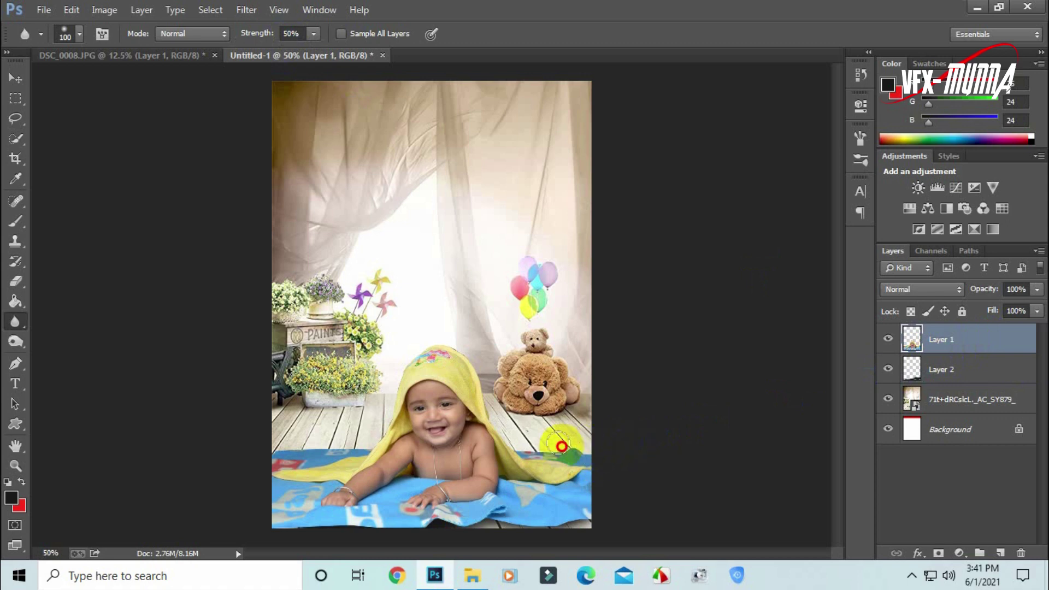
mouse_move(548, 437)
left_mouse_down()
mouse_move(495, 412)
mouse_move(461, 349)
mouse_move(493, 368)
mouse_move(448, 329)
mouse_move(415, 348)
mouse_move(388, 417)
mouse_move(364, 439)
mouse_move(332, 453)
mouse_move(253, 445)
mouse_move(253, 468)
mouse_move(293, 544)
mouse_move(399, 537)
mouse_move(463, 516)
mouse_move(577, 529)
mouse_move(600, 445)
mouse_move(541, 435)
left_mouse_up()
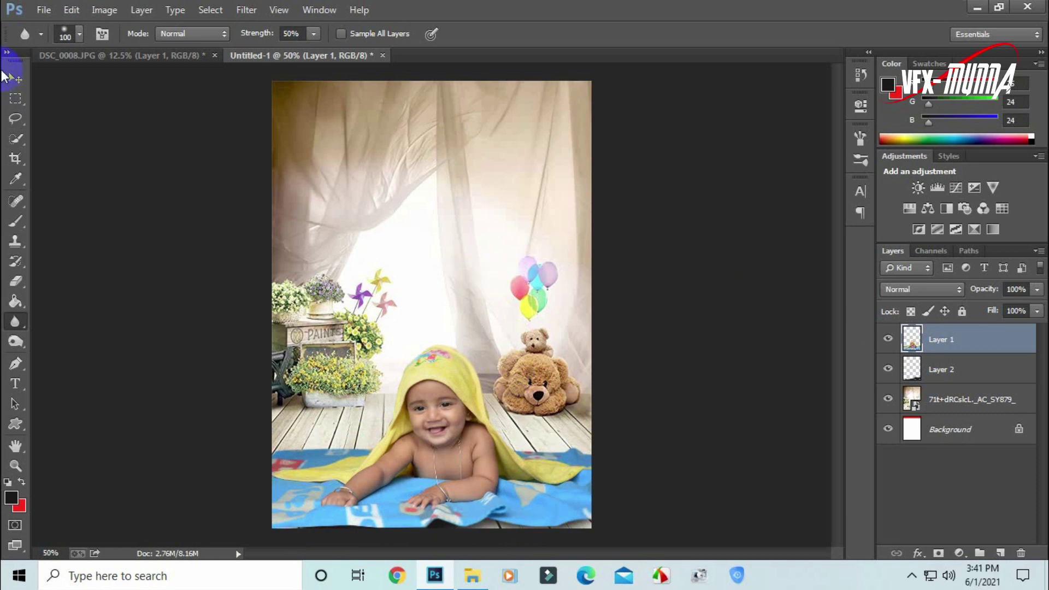
Step: Zoom to 100%, undo an accidental move of the baby, and drag Layer 1 toward New Layer
left_click(24, 78)
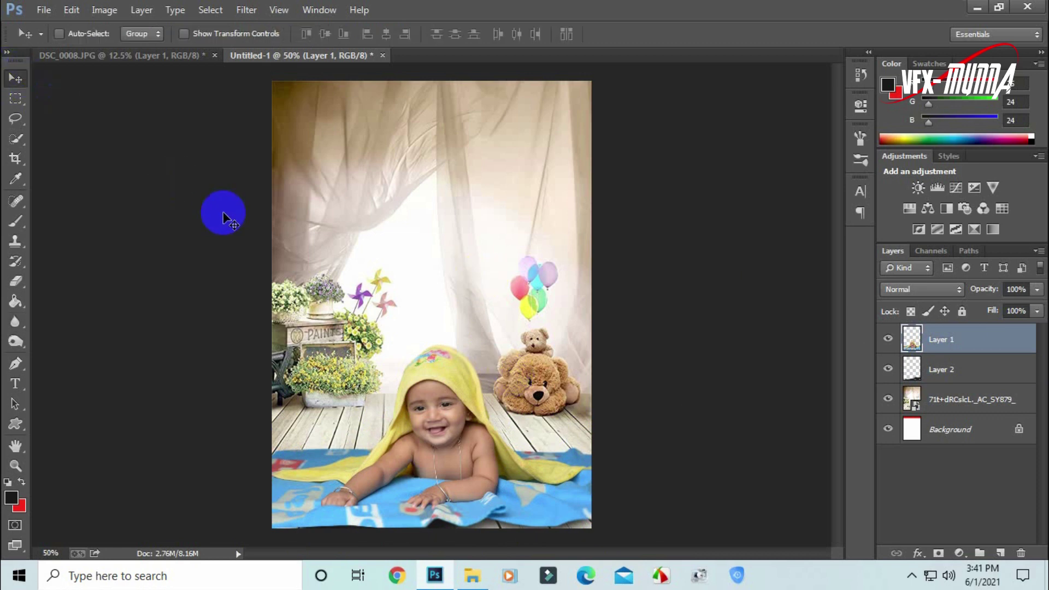
key("ctrl+plus")
key("ctrl+plus")
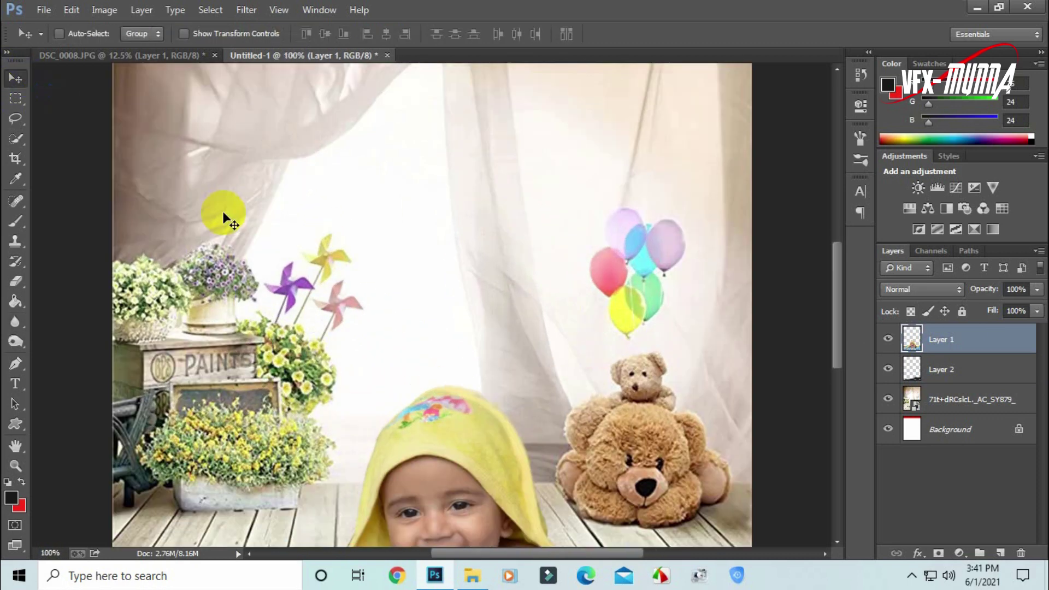
left_click_drag(511, 299, 521, 237)
key("ctrl+z")
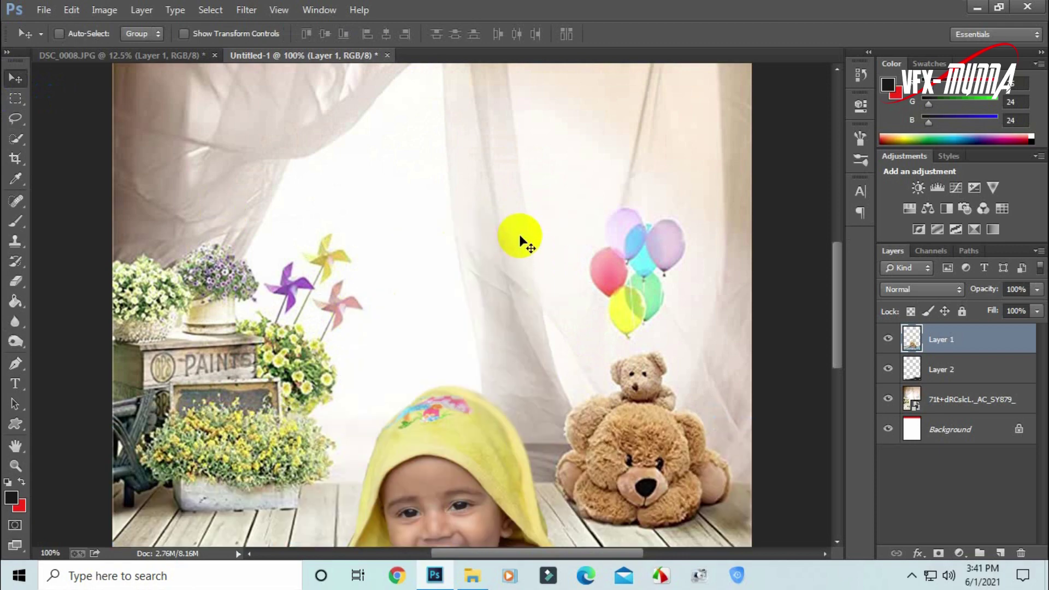
left_click_drag(831, 322, 830, 404)
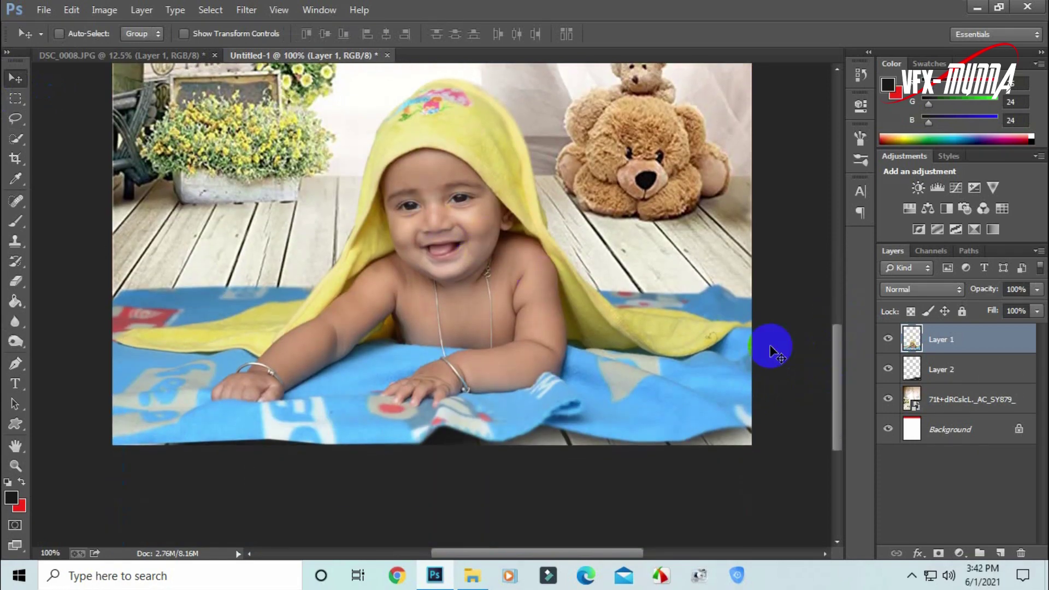
left_click_drag(485, 212, 437, 228)
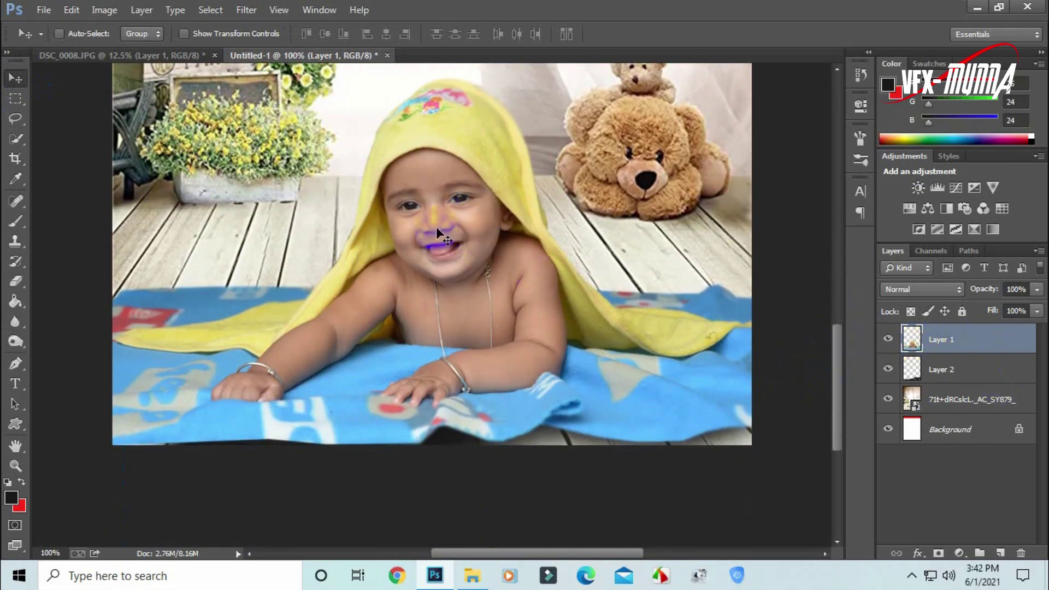
left_click_drag(999, 342, 1004, 555)
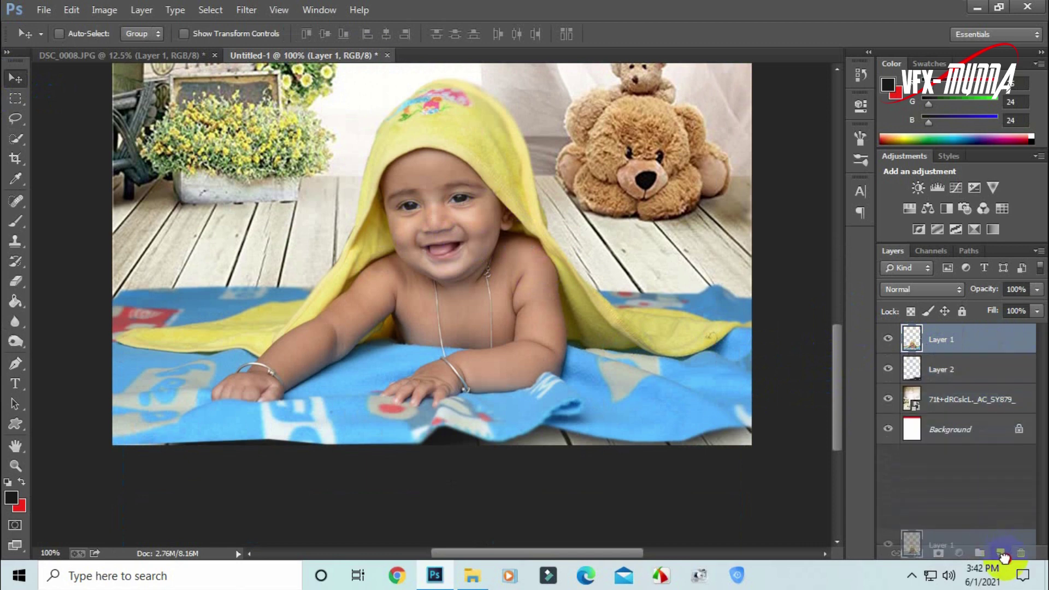
Step: Create Layer 1 copy and hide the original Layer 1
left_click_drag(1004, 555, 1004, 556)
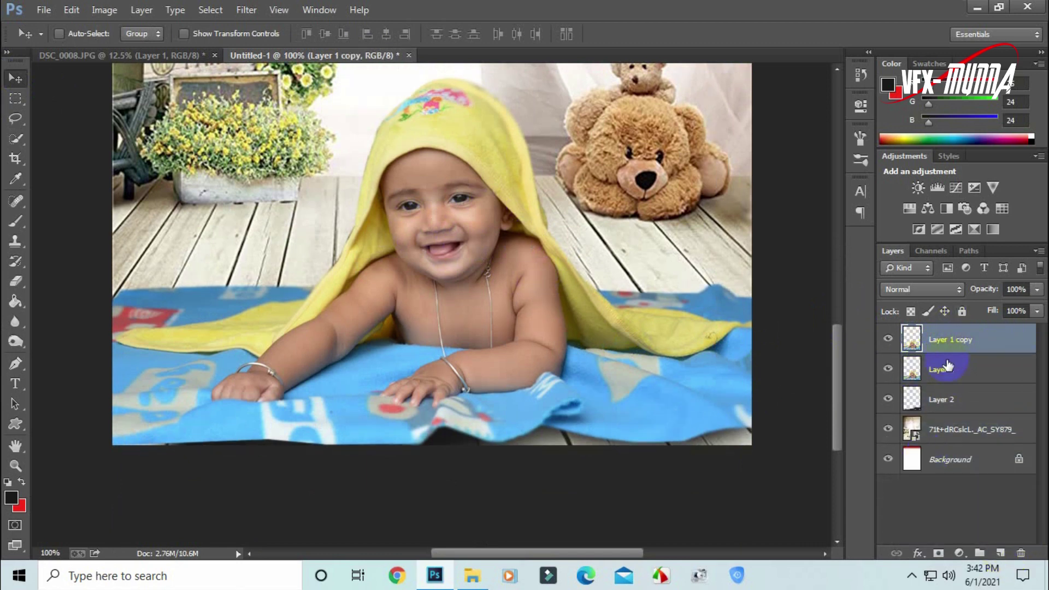
left_click(948, 375)
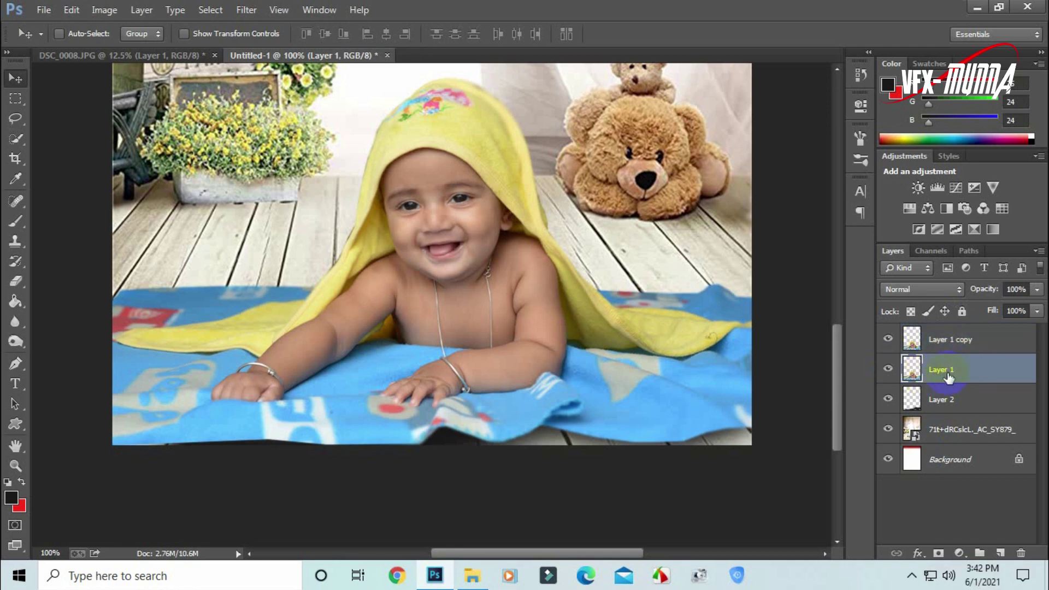
left_click(889, 370)
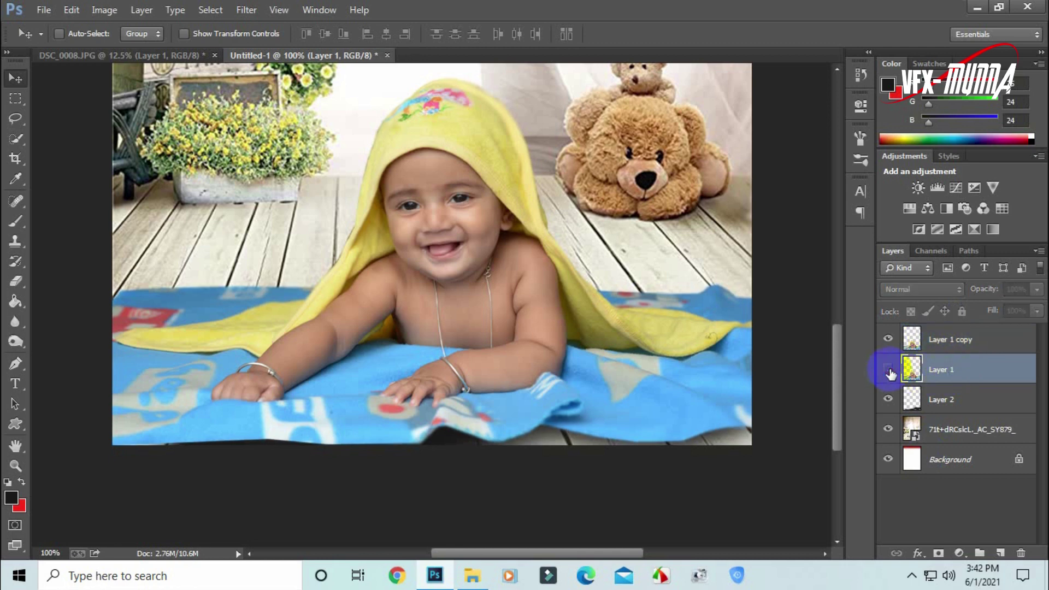
Step: Choose the Mixer Brush Tool and make Layer 1 copy the active layer
left_click(19, 229)
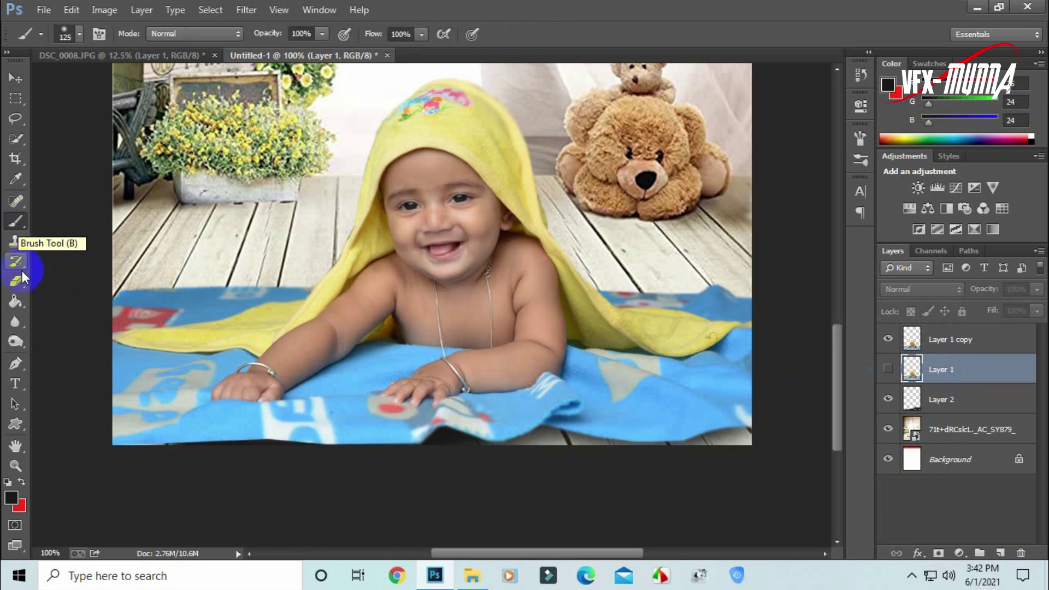
right_click(19, 228)
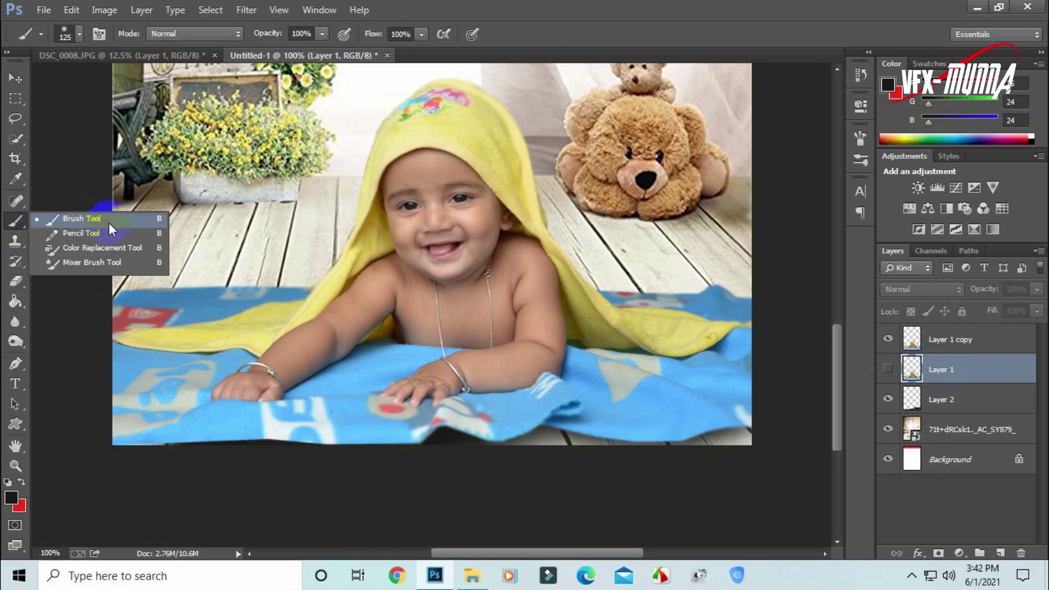
left_click(89, 264)
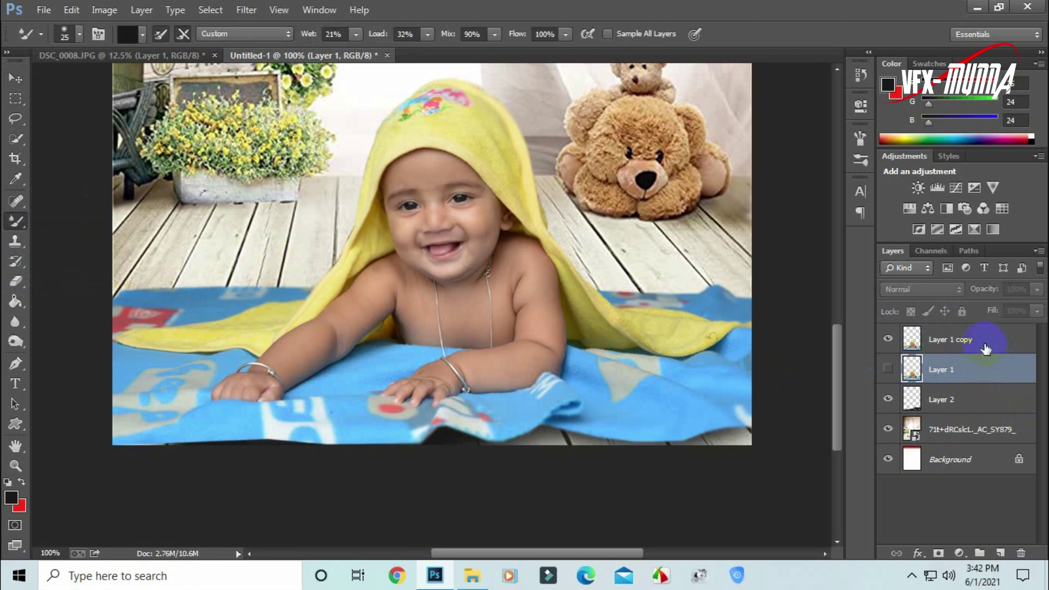
left_click(942, 340)
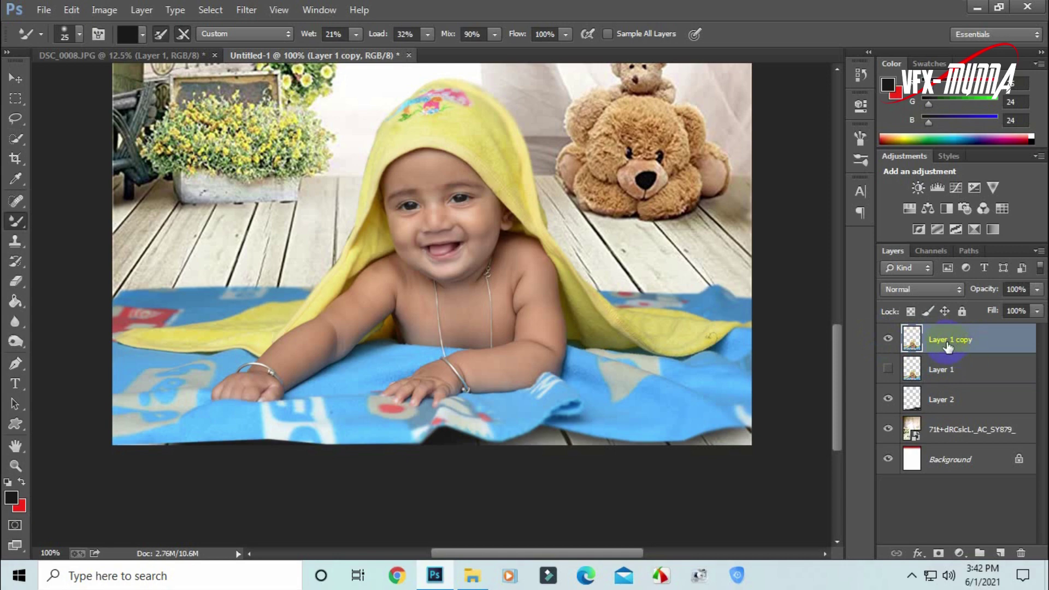
Step: Set the foreground colour to the light skin tone e3bdaa sampled from the baby's face
left_click(14, 507)
left_click(434, 173)
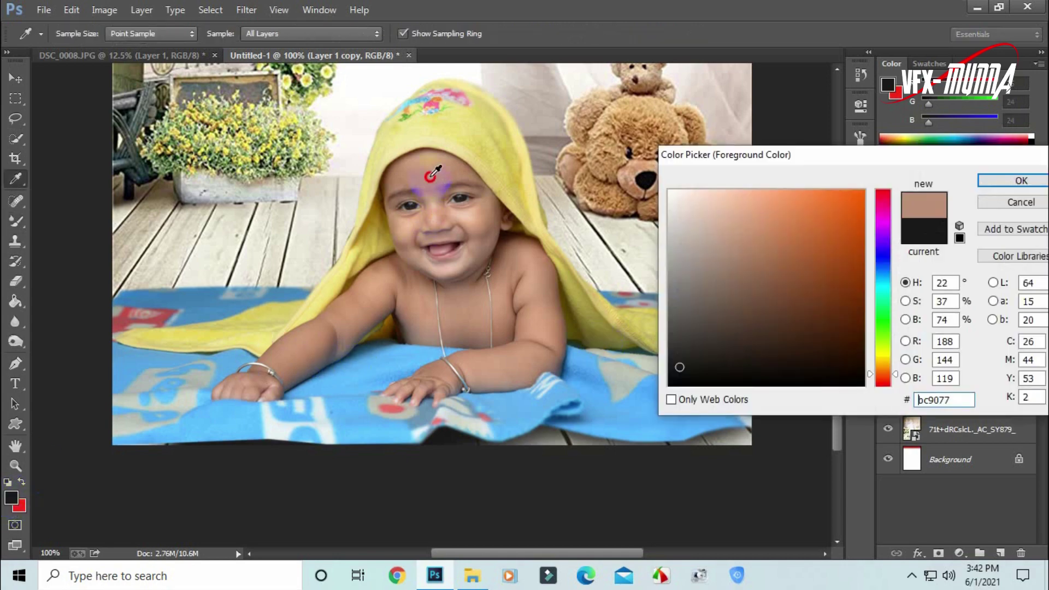
left_click(437, 206)
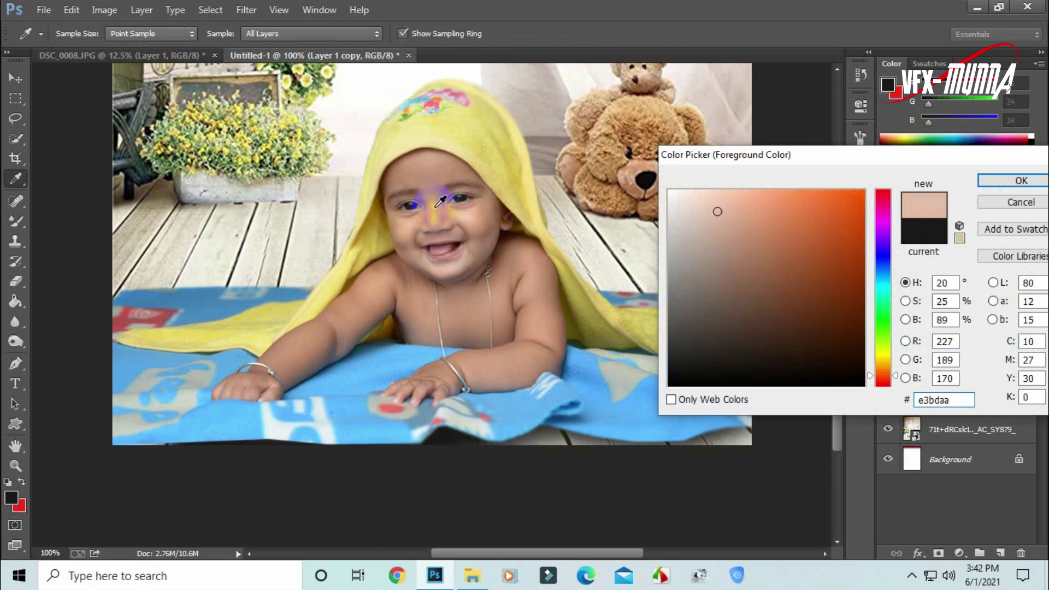
left_click(1007, 185)
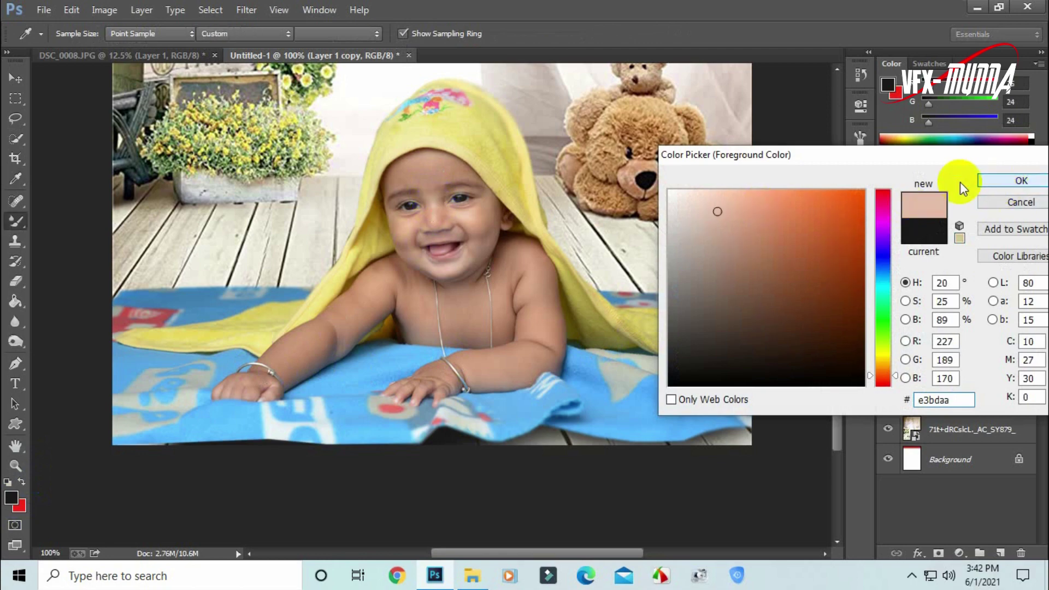
key("b")
Step: Zoom to 300% and blend the forehead skin toward the towel edge and eyebrow
scroll(525, 243, "up", 1)
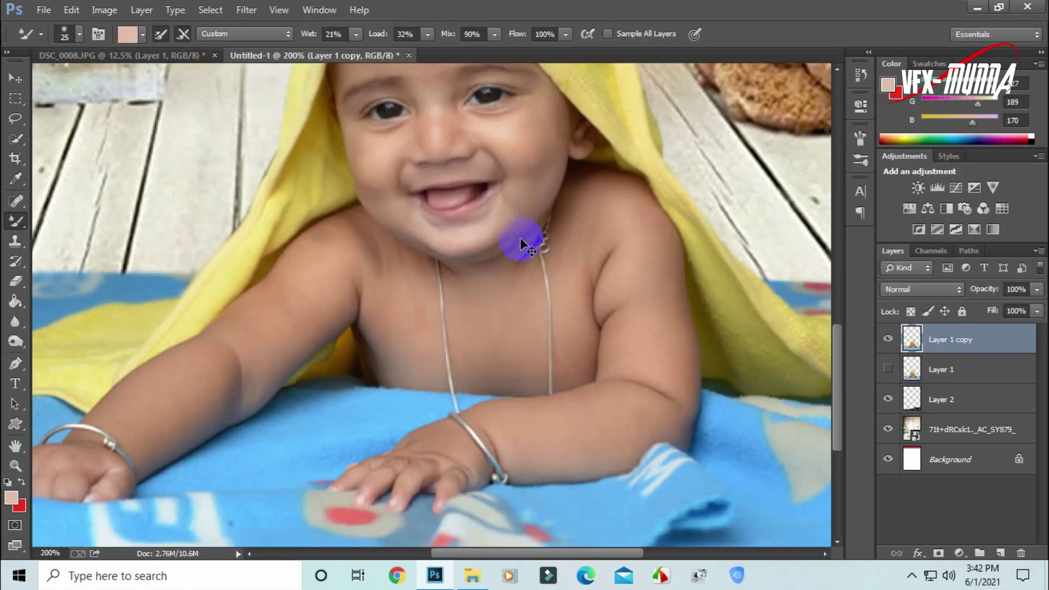
scroll(520, 239, "up", 1)
left_click_drag(520, 238, 501, 396)
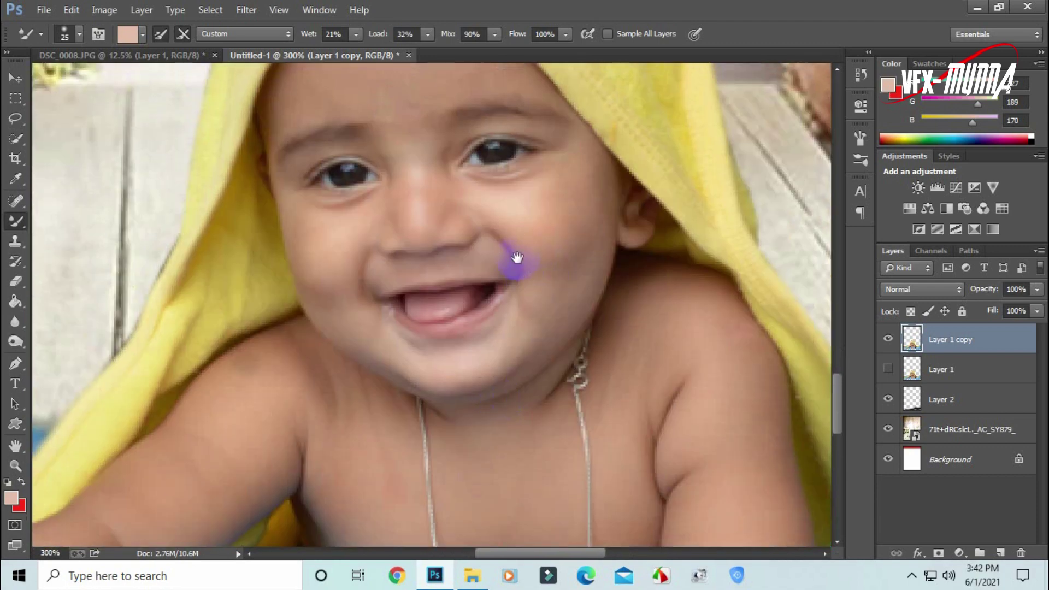
left_click_drag(510, 253, 499, 363)
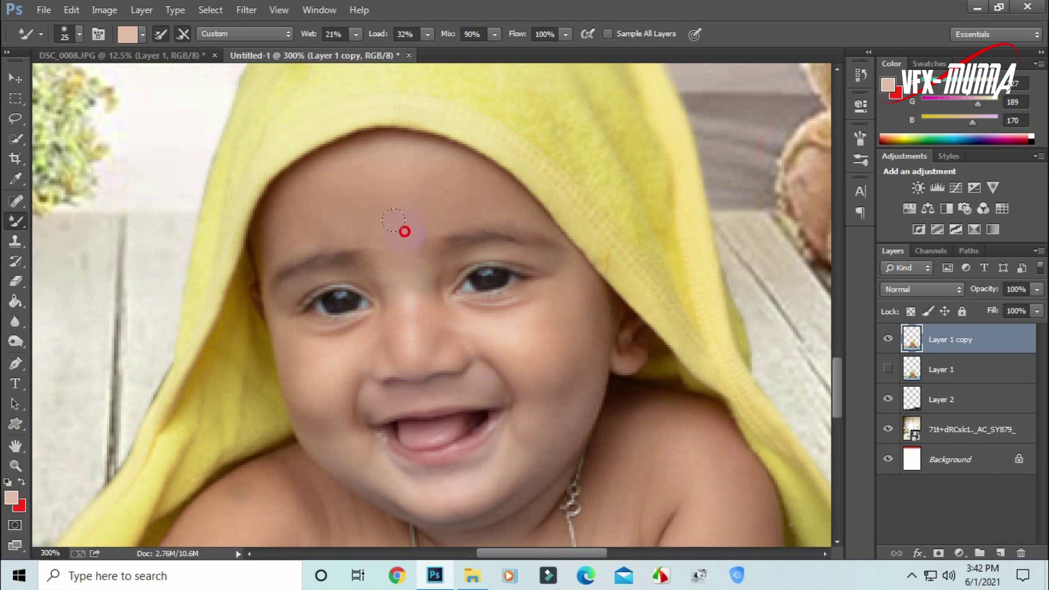
left_click_drag(501, 203, 398, 156)
mouse_move(290, 195)
left_mouse_down()
mouse_move(291, 263)
mouse_move(263, 328)
mouse_move(276, 340)
mouse_move(263, 235)
mouse_move(300, 352)
left_mouse_up()
Step: With a smaller brush, smooth the cheeks, nose, mouth corners, chin and lips
key("bracketleft")
key("bracketleft")
key("bracketleft")
left_click_drag(361, 344, 313, 366)
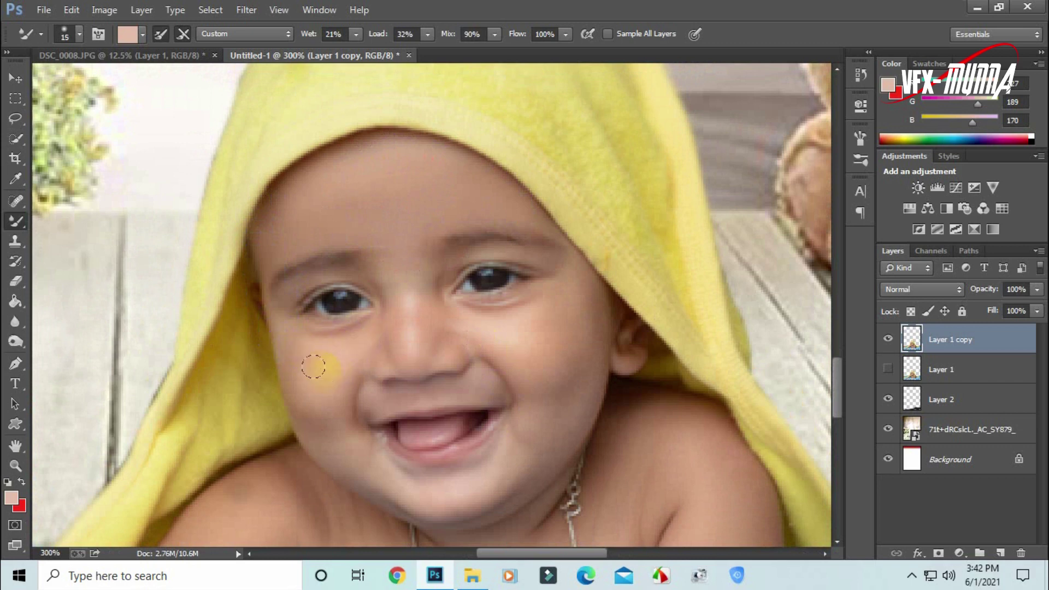
left_click_drag(315, 431, 364, 446)
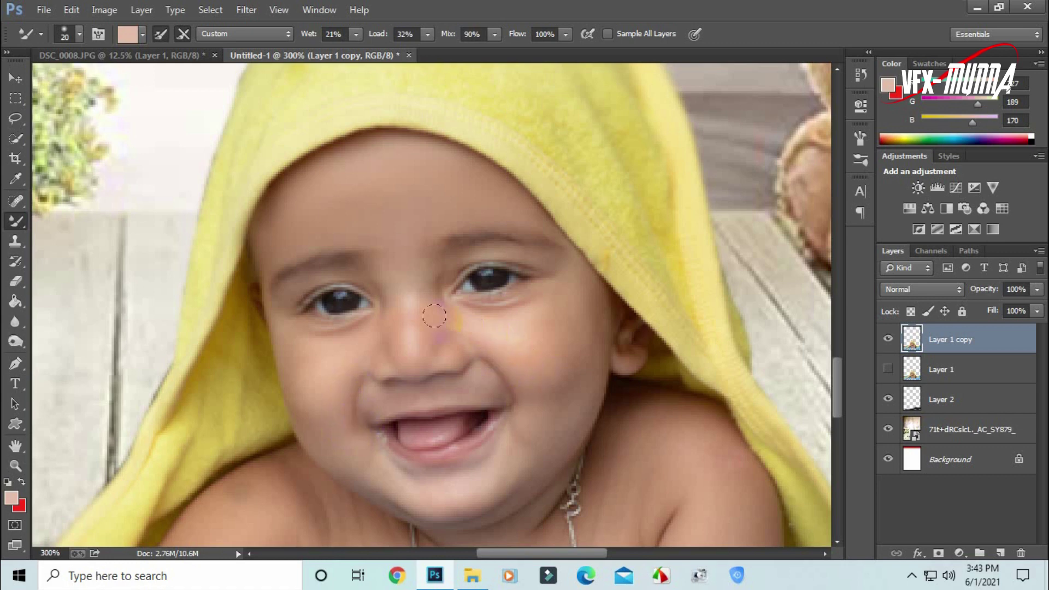
left_click_drag(409, 326, 415, 323)
left_click_drag(515, 308, 562, 276)
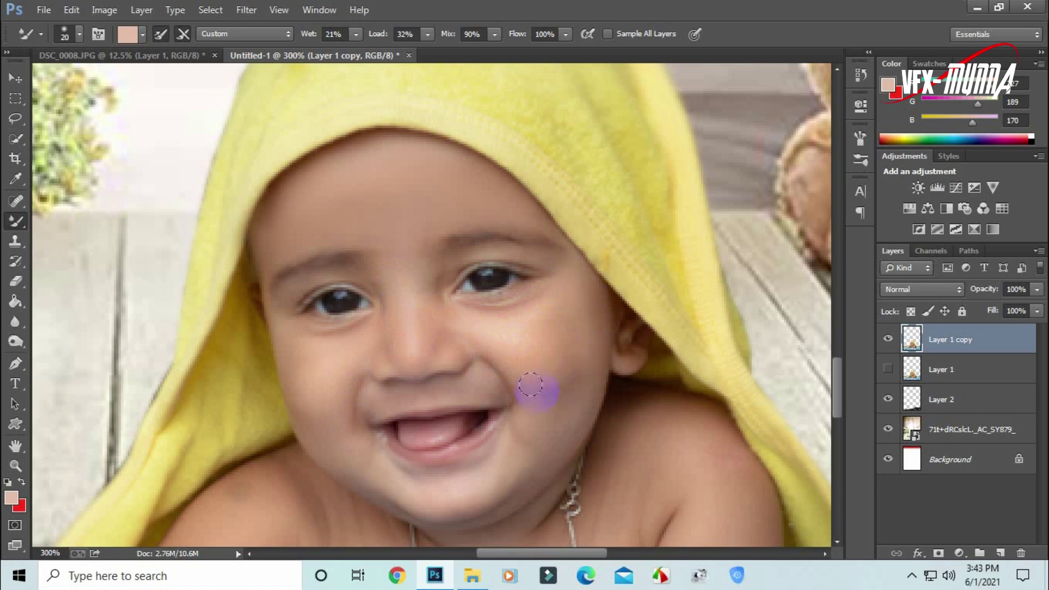
left_click_drag(530, 385, 543, 362)
left_click_drag(521, 452, 567, 424)
mouse_move(487, 455)
left_mouse_down()
mouse_move(386, 476)
mouse_move(375, 445)
mouse_move(408, 477)
left_mouse_up()
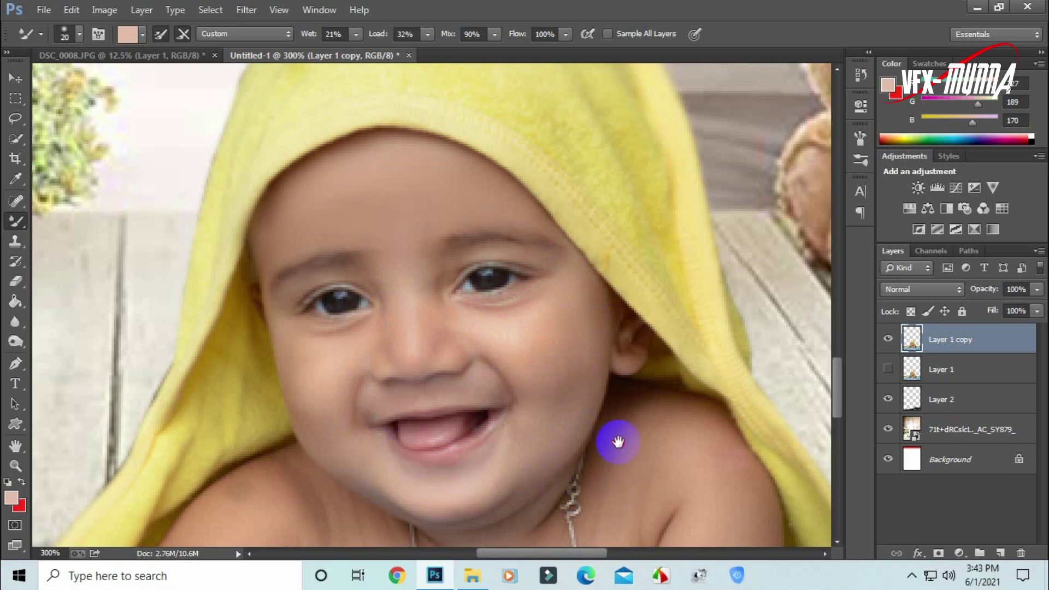
Step: Smooth the skin on the shoulder, neck, chest, arm edge and just above the lip
scroll(613, 440, "down", 5)
mouse_move(581, 372)
left_mouse_down()
mouse_move(621, 276)
mouse_move(735, 362)
left_mouse_up()
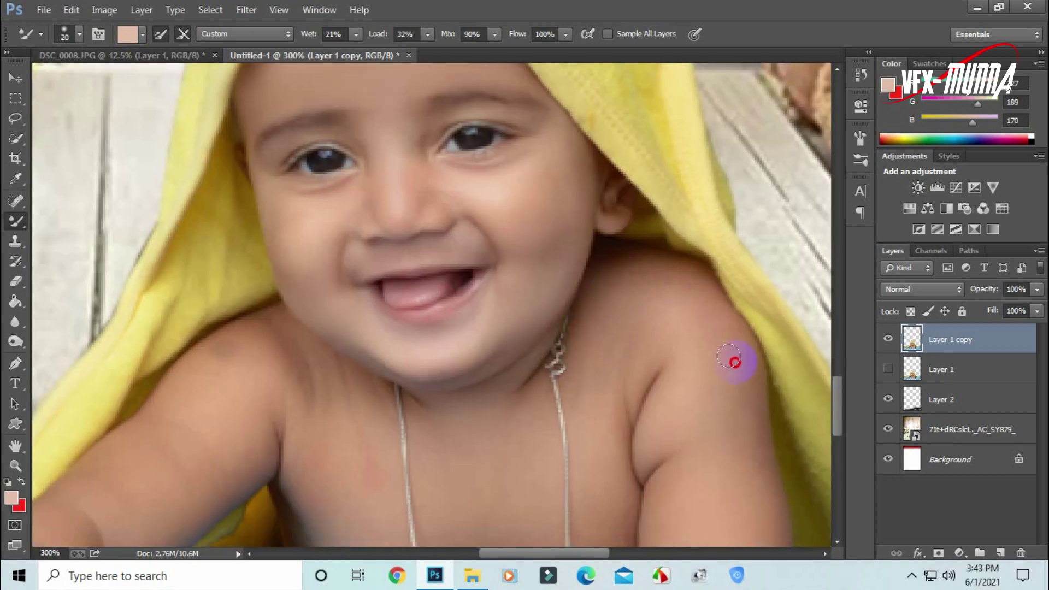
left_click_drag(728, 402, 747, 341)
mouse_move(257, 362)
left_mouse_down()
mouse_move(304, 300)
mouse_move(335, 353)
mouse_move(377, 335)
mouse_move(218, 316)
mouse_move(248, 283)
mouse_move(295, 268)
left_mouse_up()
left_click_drag(367, 370, 306, 358)
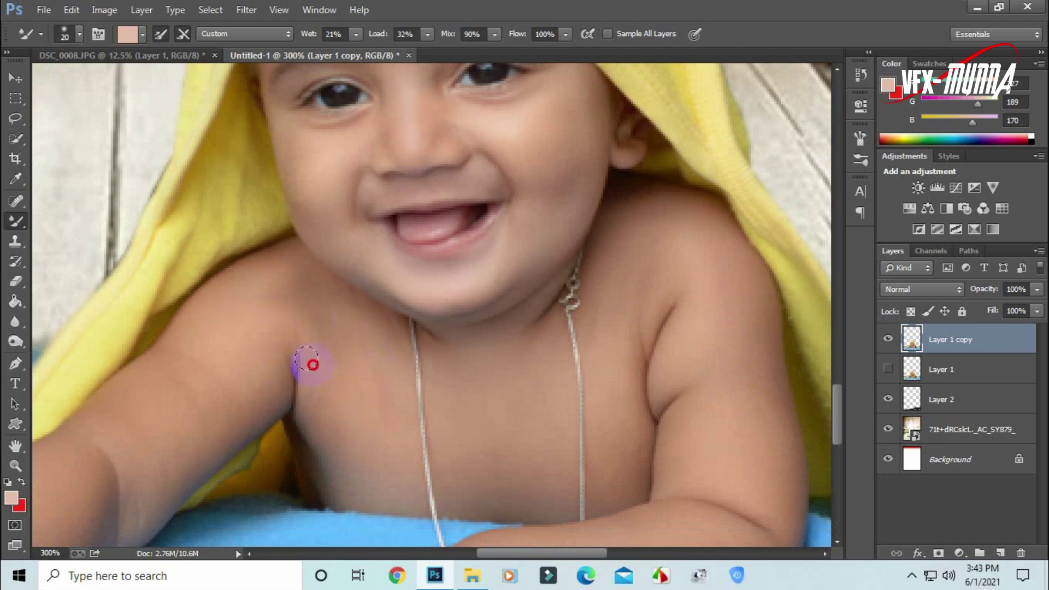
left_click_drag(415, 361, 421, 514)
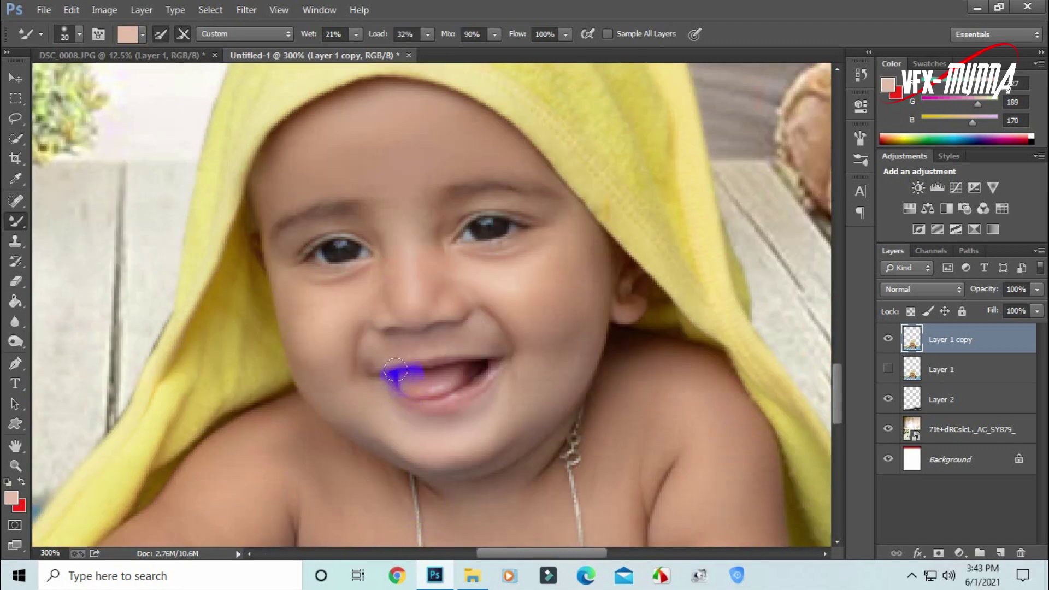
key("bracketleft")
key("bracketleft")
key("bracketleft")
mouse_move(410, 334)
left_mouse_down()
mouse_move(414, 349)
mouse_move(477, 317)
left_mouse_up()
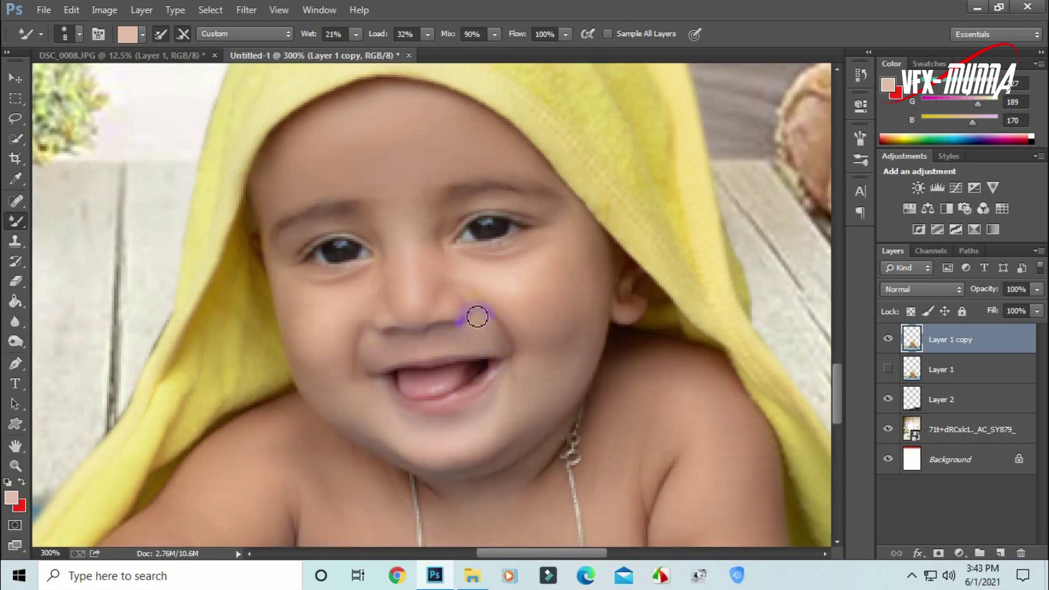
Step: Darken both eyebrows with the Burn Tool at Midtones, 29% exposure
left_click(19, 346)
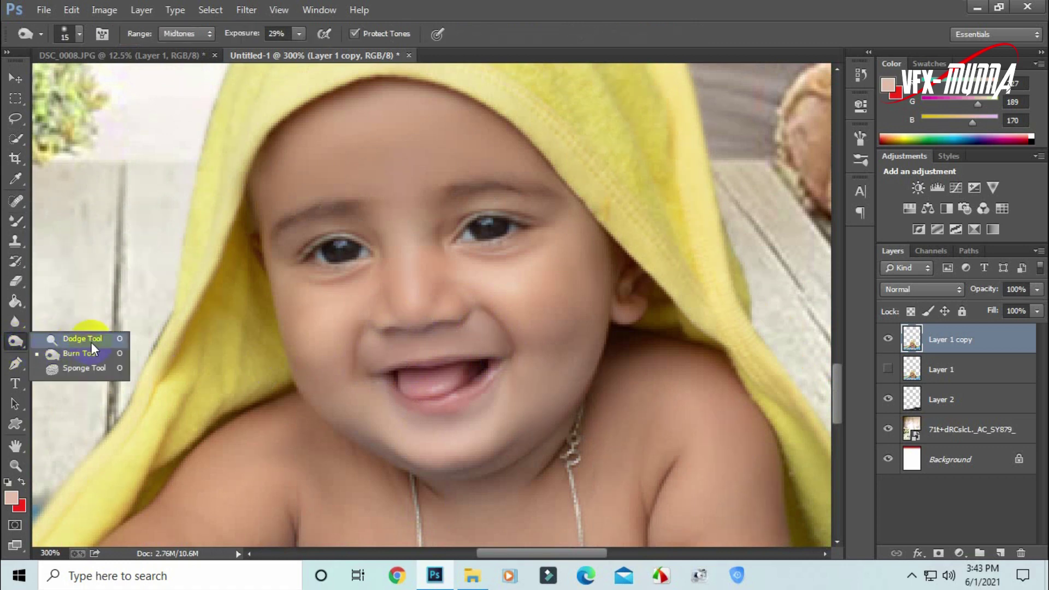
left_click(413, 264)
key("bracketleft")
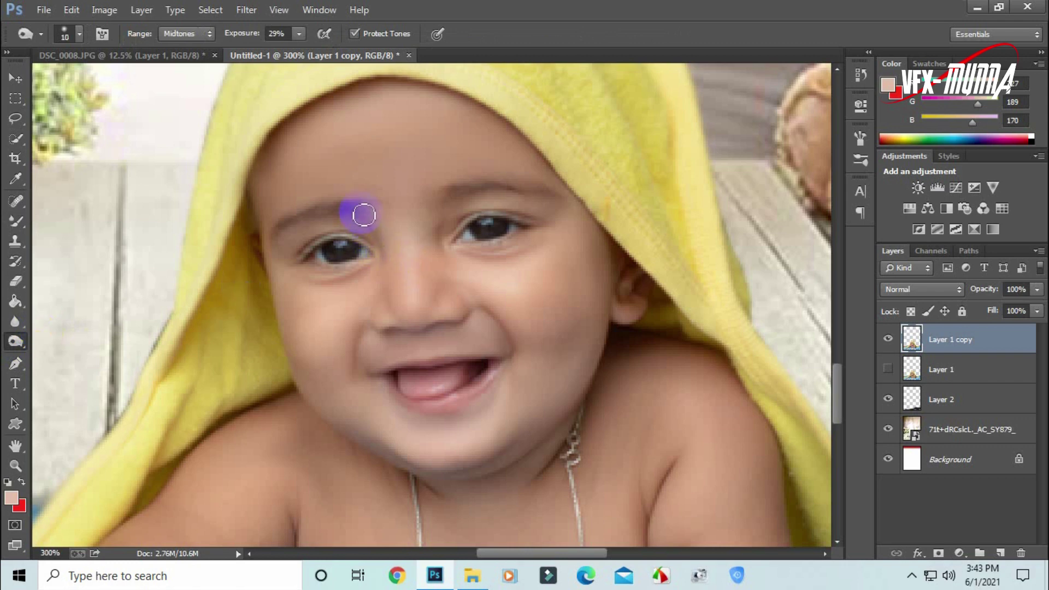
mouse_move(361, 211)
left_mouse_down()
mouse_move(329, 209)
mouse_move(268, 241)
left_mouse_up()
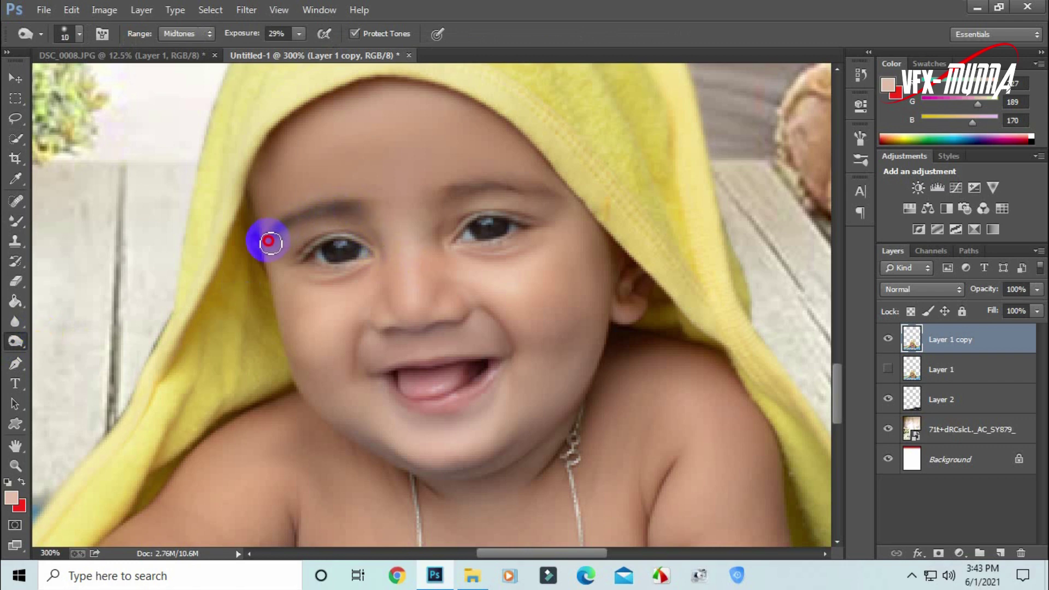
left_click(480, 214)
left_click_drag(481, 213, 547, 195)
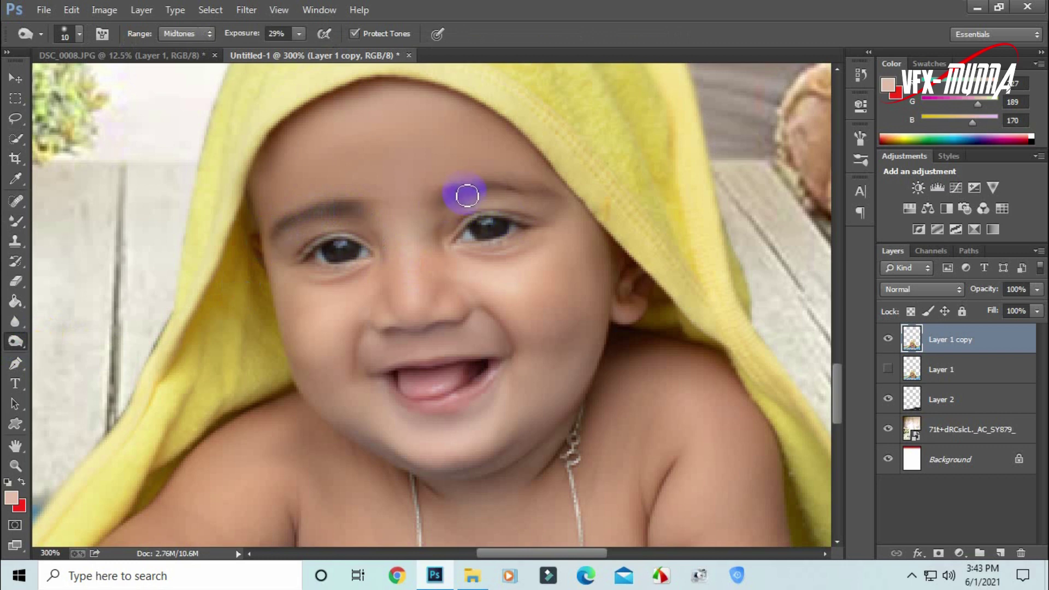
Step: With a smaller burn brush, darken the skin under and around both eyes
key("[")
left_click_drag(483, 230, 451, 241)
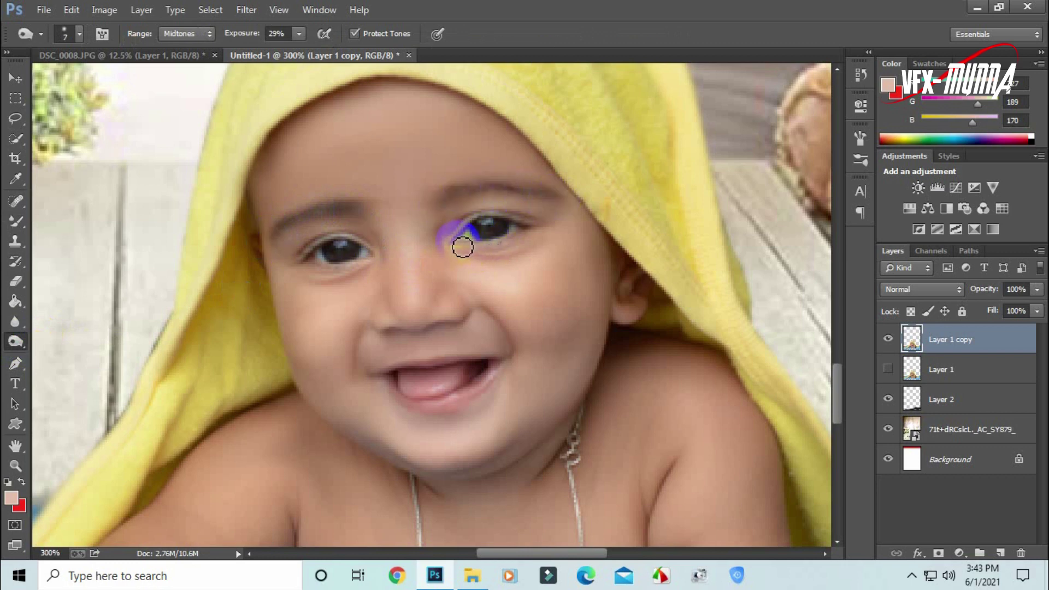
left_click(464, 250)
mouse_move(474, 252)
left_mouse_down()
mouse_move(525, 238)
mouse_move(468, 251)
left_mouse_up()
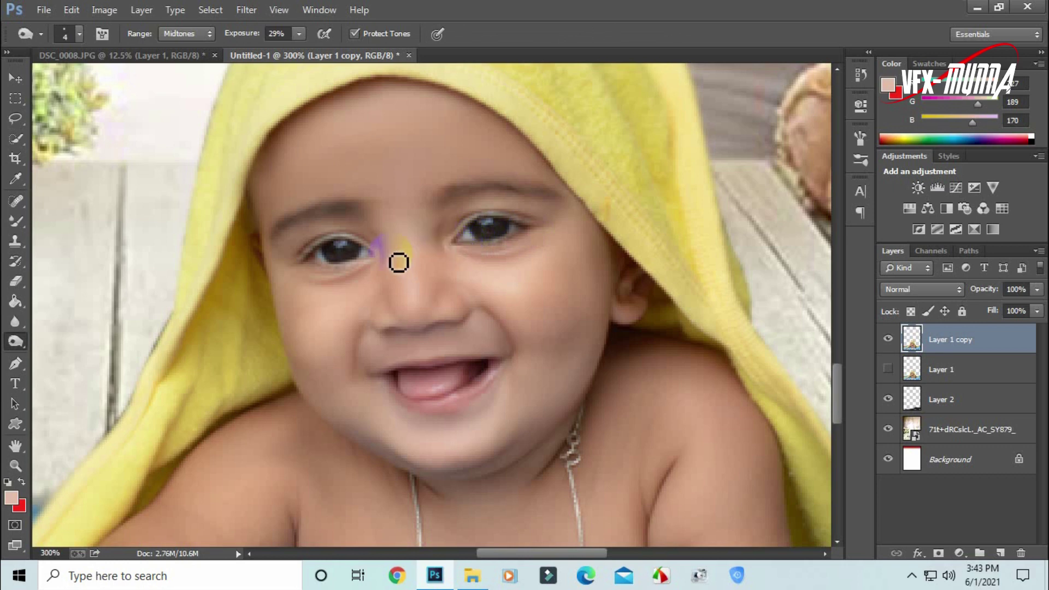
mouse_move(398, 261)
left_mouse_down()
mouse_move(316, 277)
mouse_move(306, 269)
mouse_move(380, 265)
mouse_move(339, 276)
mouse_move(368, 262)
mouse_move(335, 260)
mouse_move(349, 248)
mouse_move(342, 253)
left_mouse_up()
mouse_move(452, 250)
left_mouse_down()
mouse_move(480, 234)
mouse_move(501, 244)
mouse_move(539, 236)
mouse_move(478, 231)
mouse_move(406, 261)
mouse_move(342, 248)
mouse_move(320, 264)
mouse_move(343, 288)
left_mouse_up()
Step: Zoom out to the whole photo, delete the original Layer 1, and reselect Layer 1 copy
key("ctrl+minus")
key("ctrl+minus")
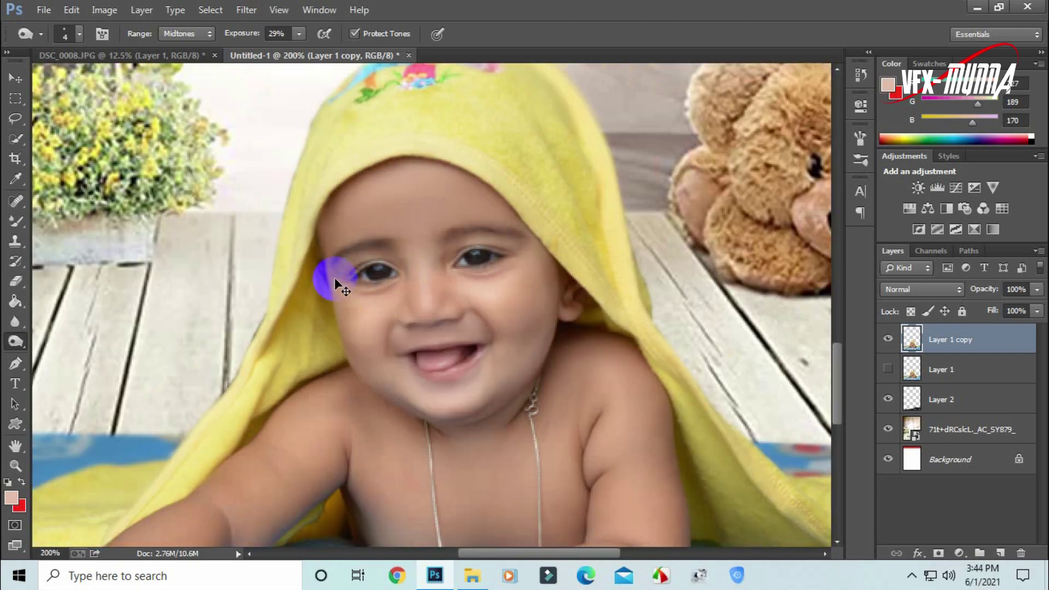
key("ctrl+minus")
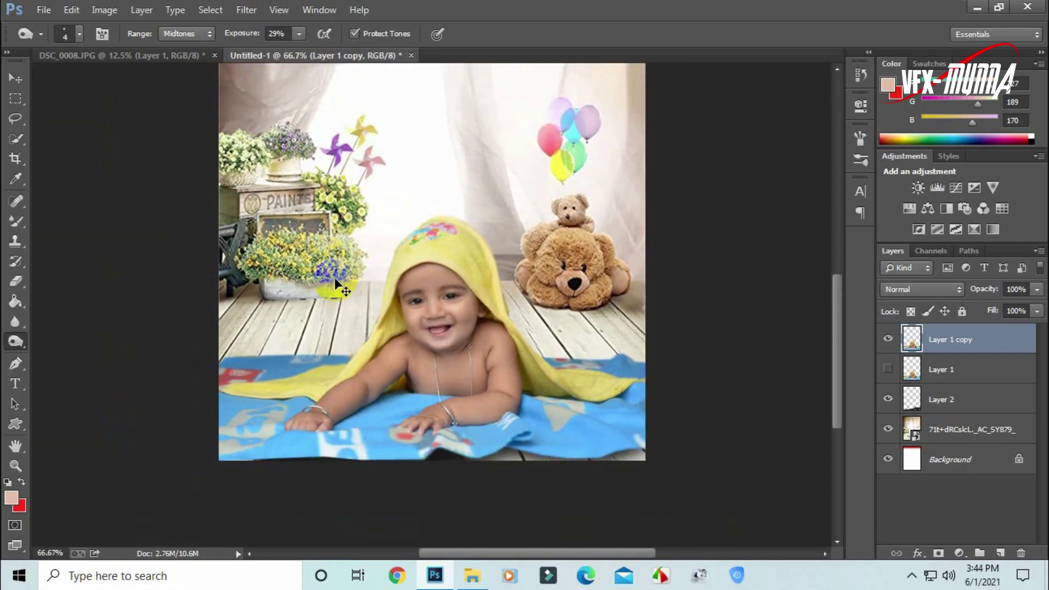
key("ctrl+minus")
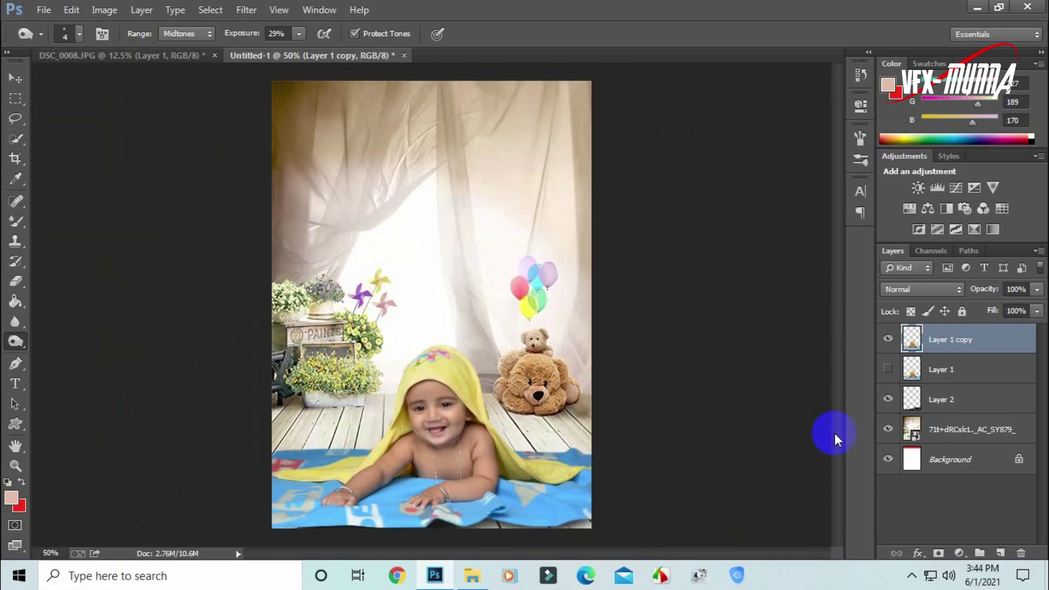
left_click(929, 369)
left_click(889, 371)
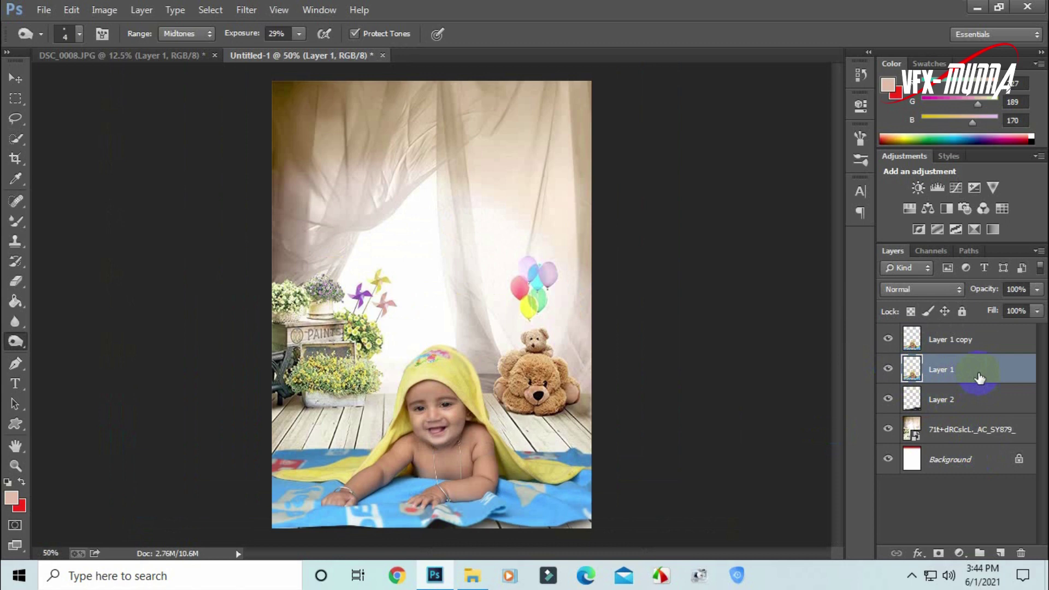
key("Delete")
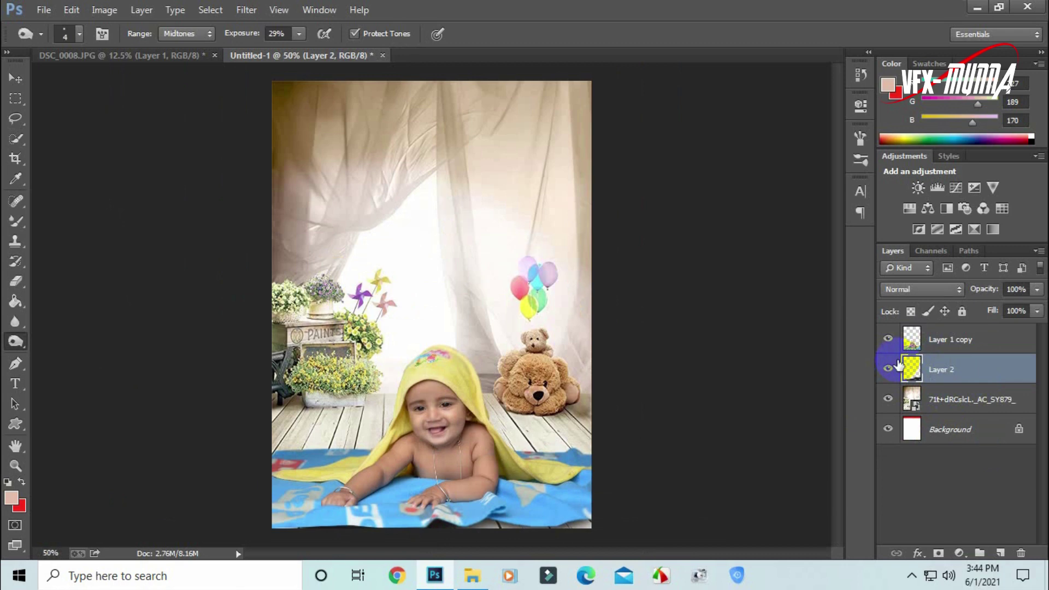
left_click(964, 340)
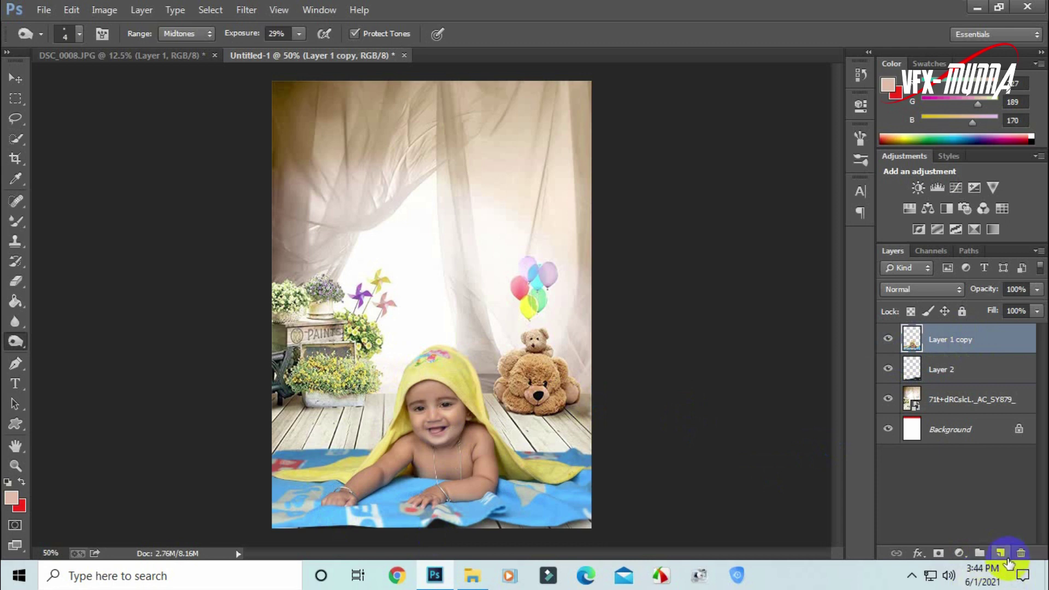
Step: Stamp the visible composite into a new Layer 3 via Apply Image with Multiply
left_click(1002, 554)
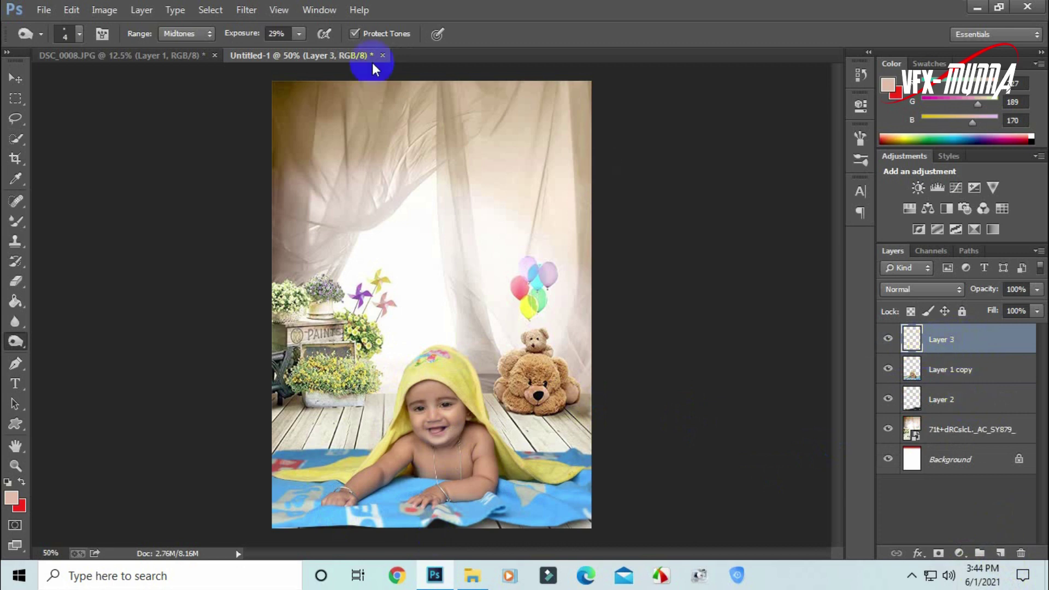
left_click(104, 11)
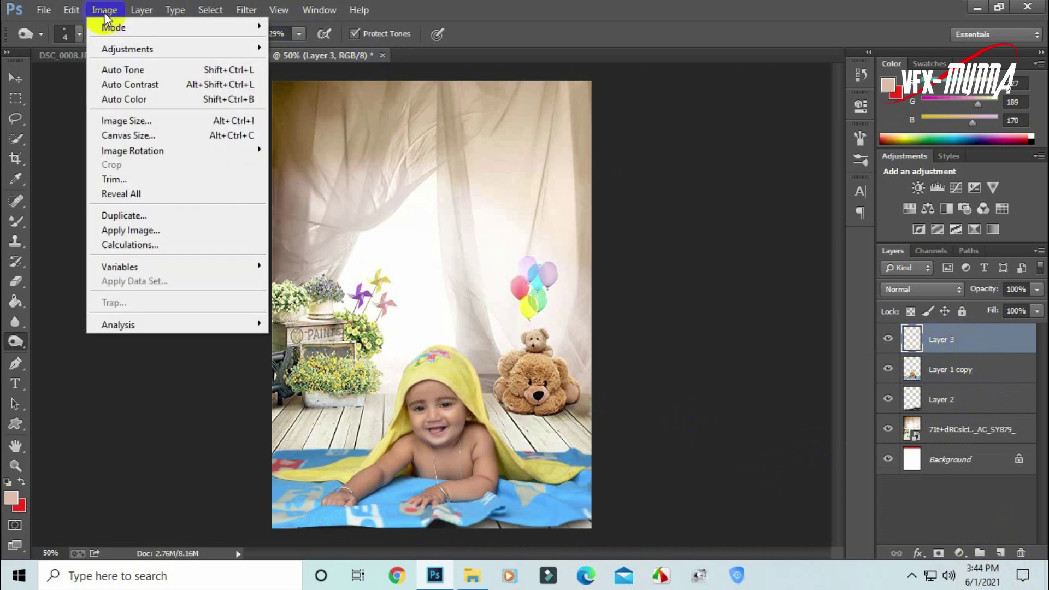
left_click(142, 230)
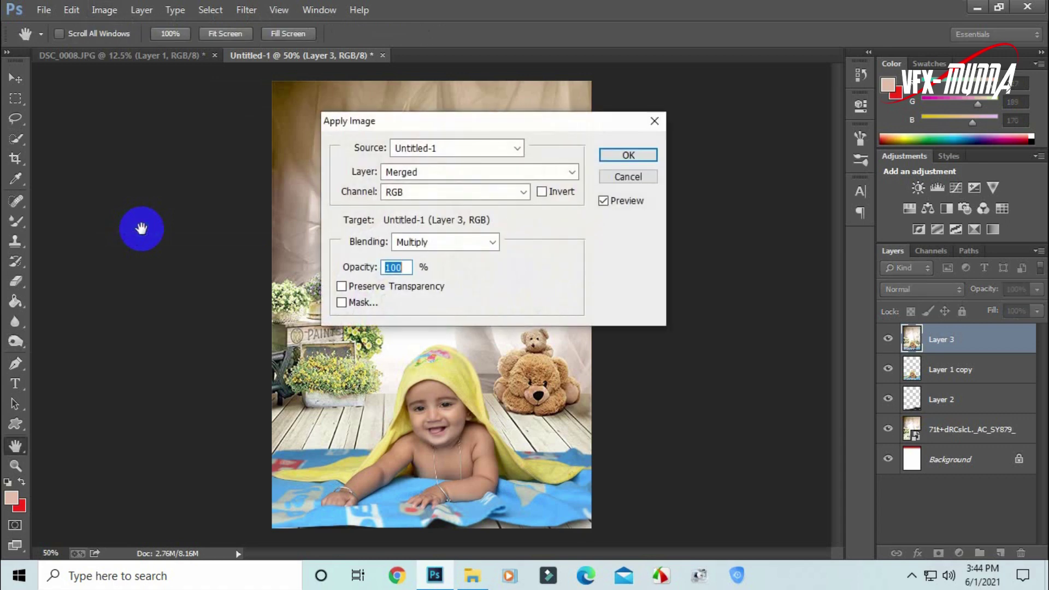
left_click(631, 156)
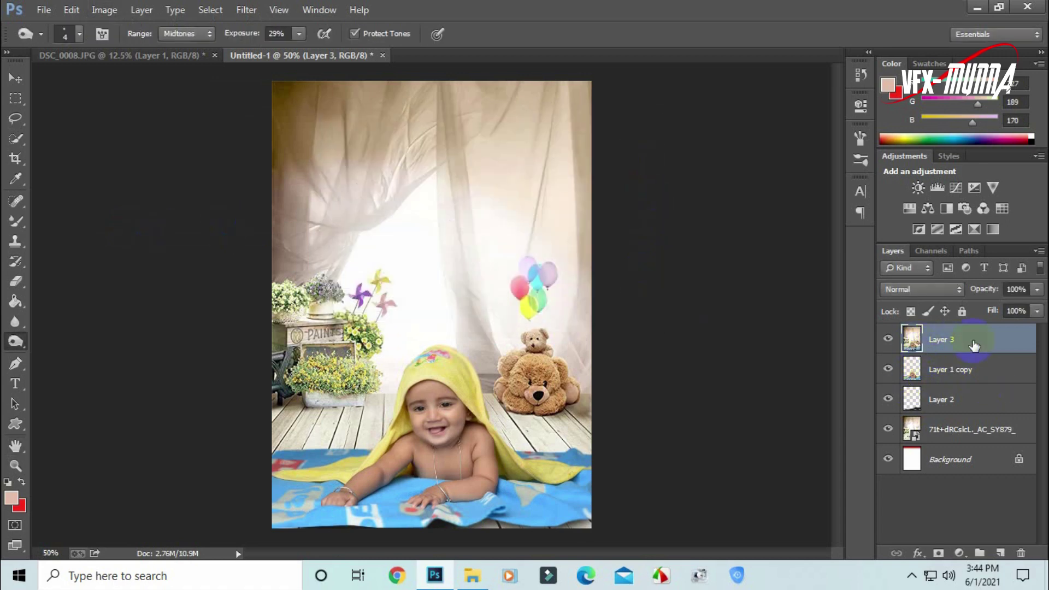
Step: Check Layer 3's contents with the Move tool, then duplicate it as Layer 3 copy
left_click(938, 333)
left_click(14, 81)
mouse_move(448, 227)
left_mouse_down()
mouse_move(535, 259)
mouse_move(416, 247)
left_mouse_up()
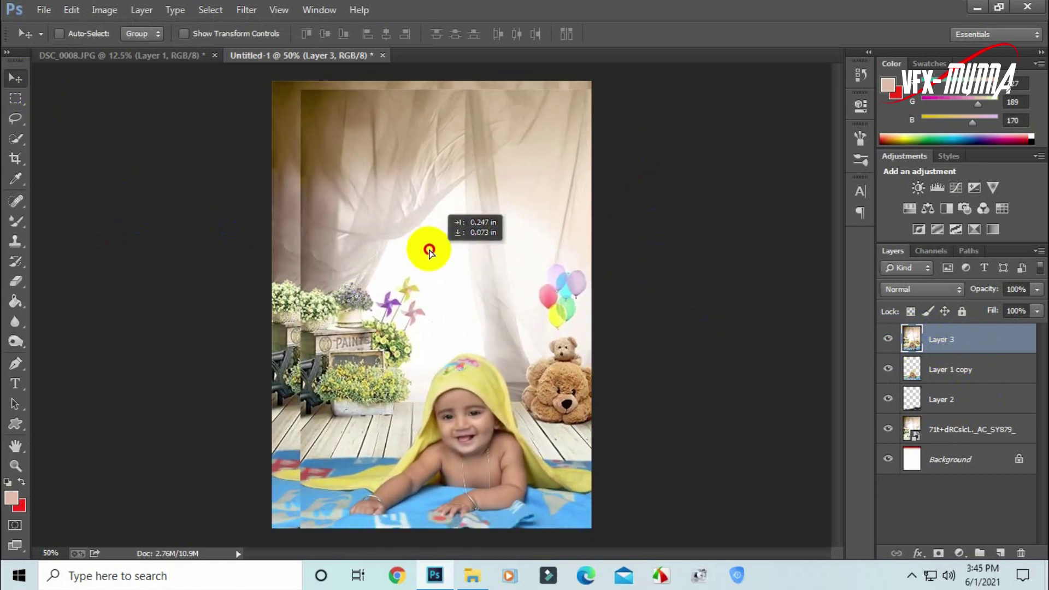
left_click_drag(415, 247, 409, 241)
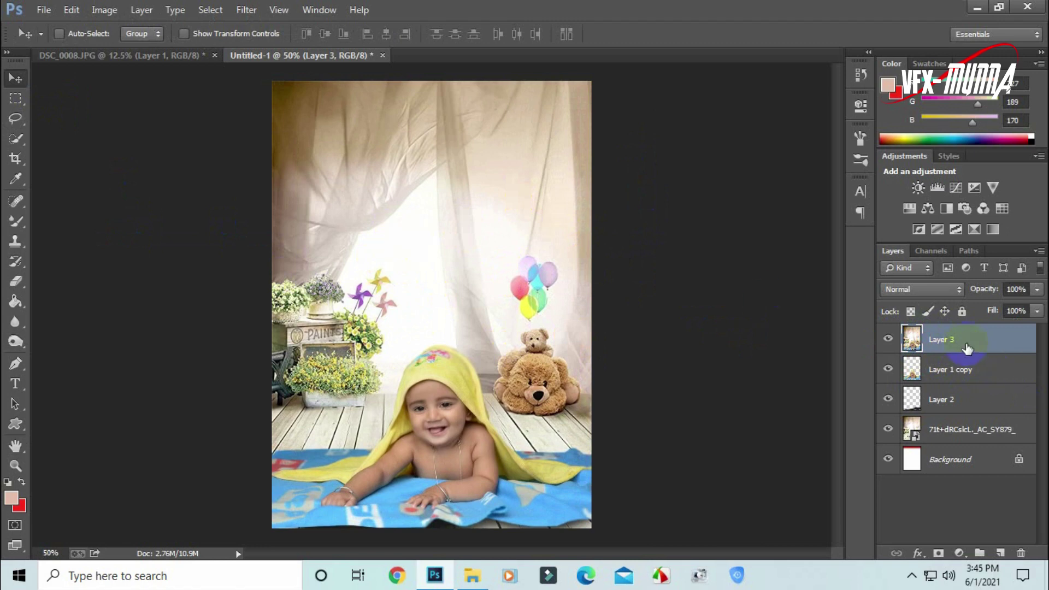
left_click_drag(967, 348, 1000, 553)
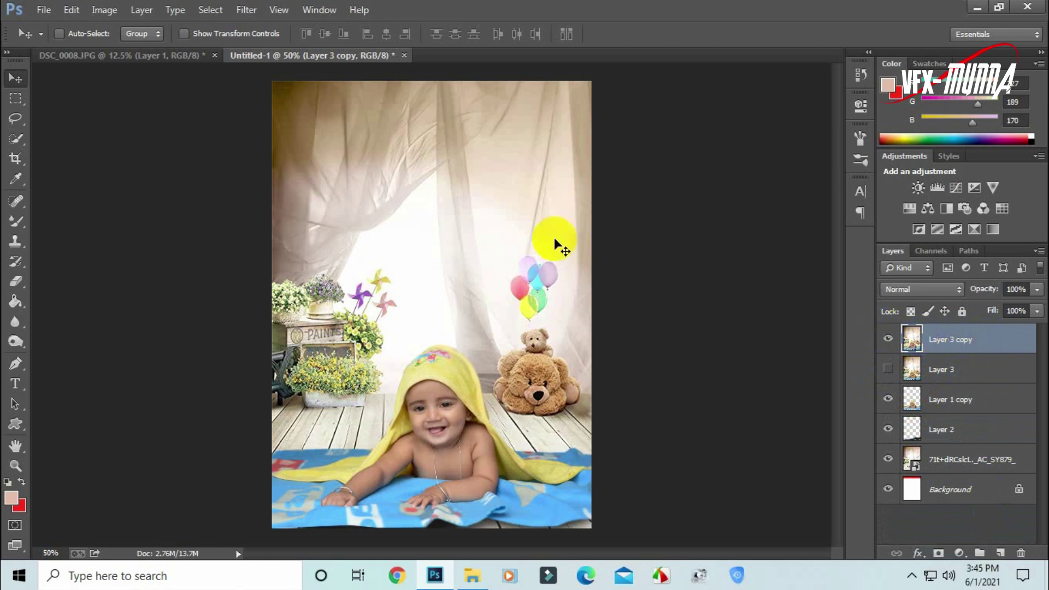
Step: In Camera Raw, set Contrast +41, Highlights -5, Blacks -19, Clarity +6 and Temperature -8
left_click(245, 11)
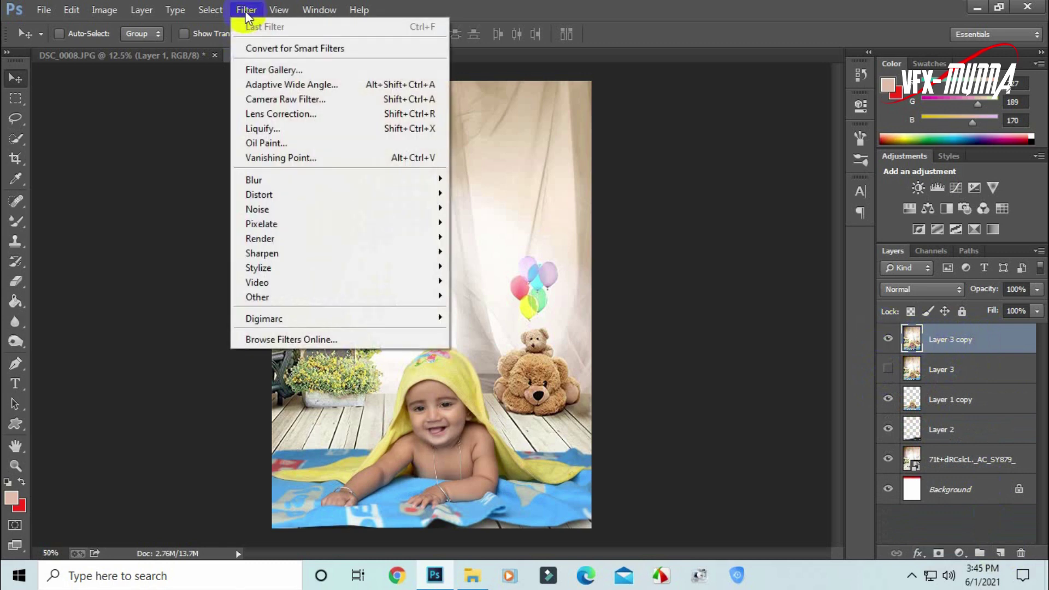
left_click(263, 100)
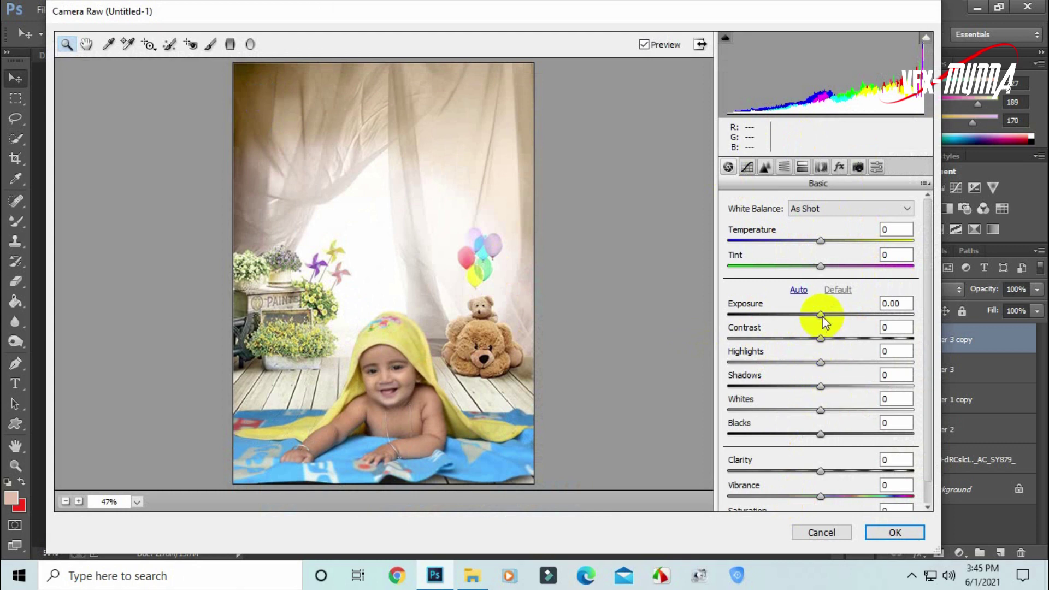
mouse_move(821, 339)
left_mouse_down()
mouse_move(859, 339)
mouse_move(816, 363)
left_mouse_up()
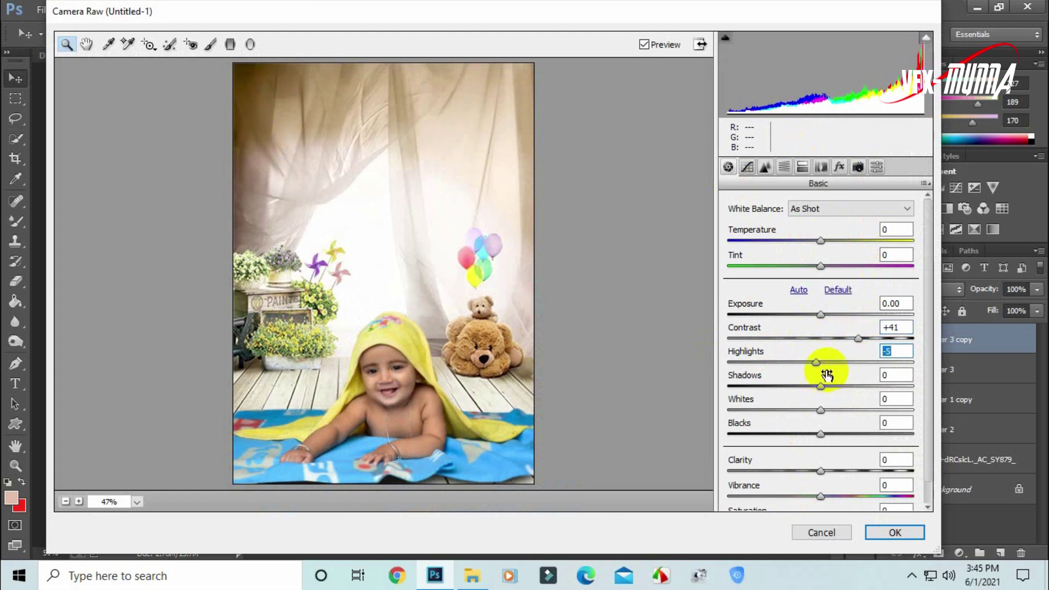
left_click_drag(822, 436, 803, 435)
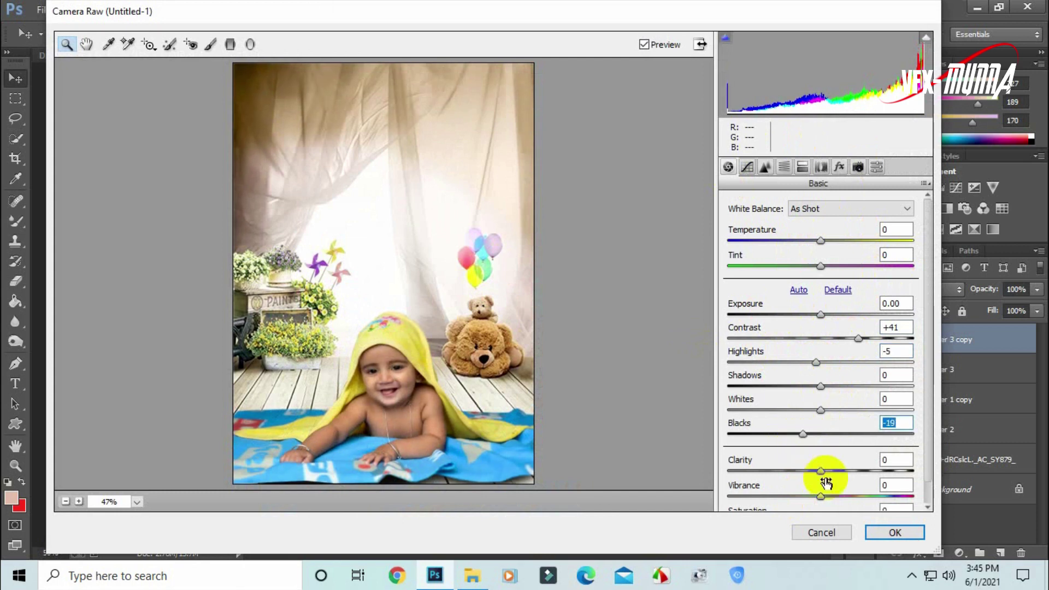
left_click_drag(821, 471, 828, 471)
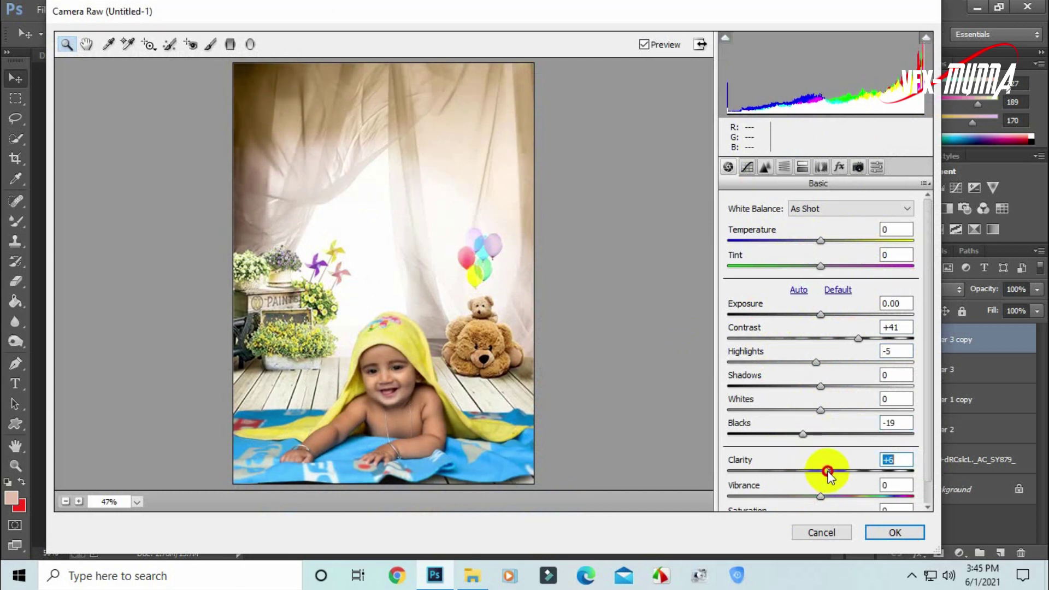
left_click_drag(828, 470, 826, 470)
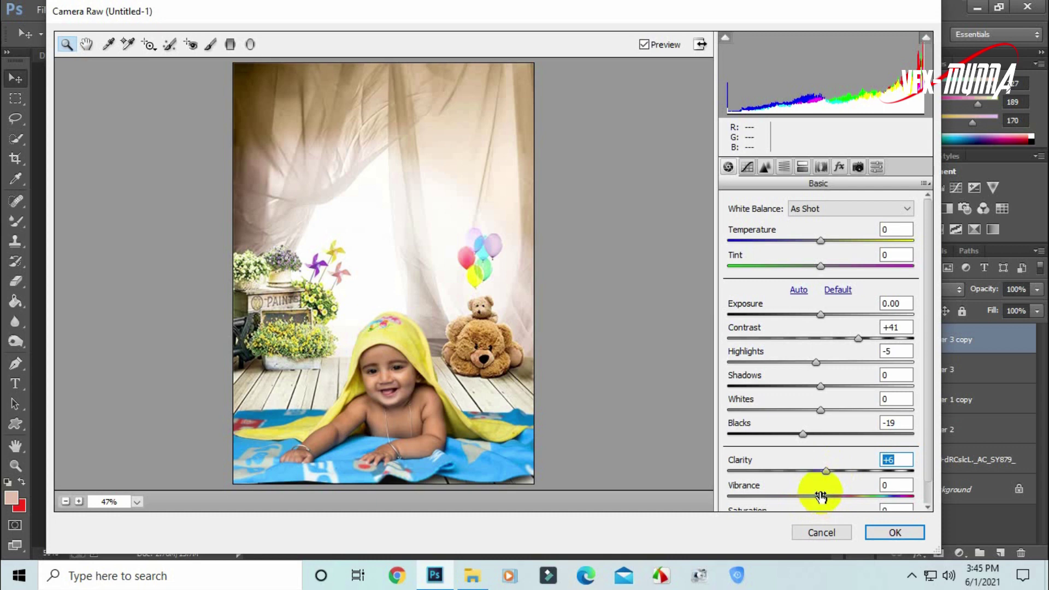
left_click(819, 241)
mouse_move(819, 240)
left_mouse_down()
mouse_move(811, 242)
mouse_move(834, 242)
mouse_move(815, 249)
left_mouse_up()
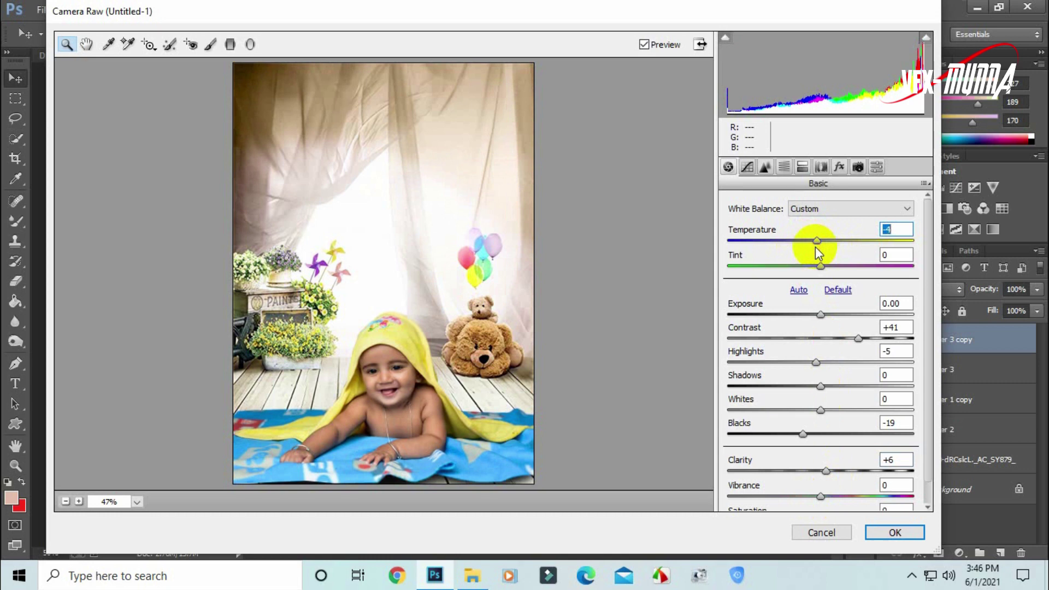
Step: Set Camera Calibration Blue Primary Saturation +78 and Hue -1
left_click(859, 168)
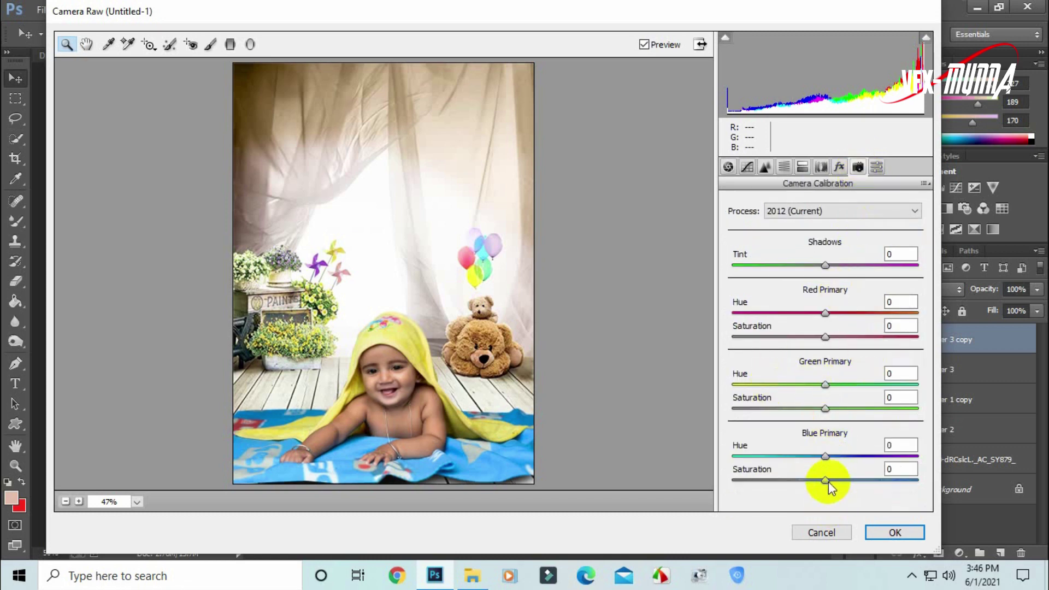
mouse_move(828, 481)
left_mouse_down()
mouse_move(915, 483)
mouse_move(898, 480)
left_mouse_up()
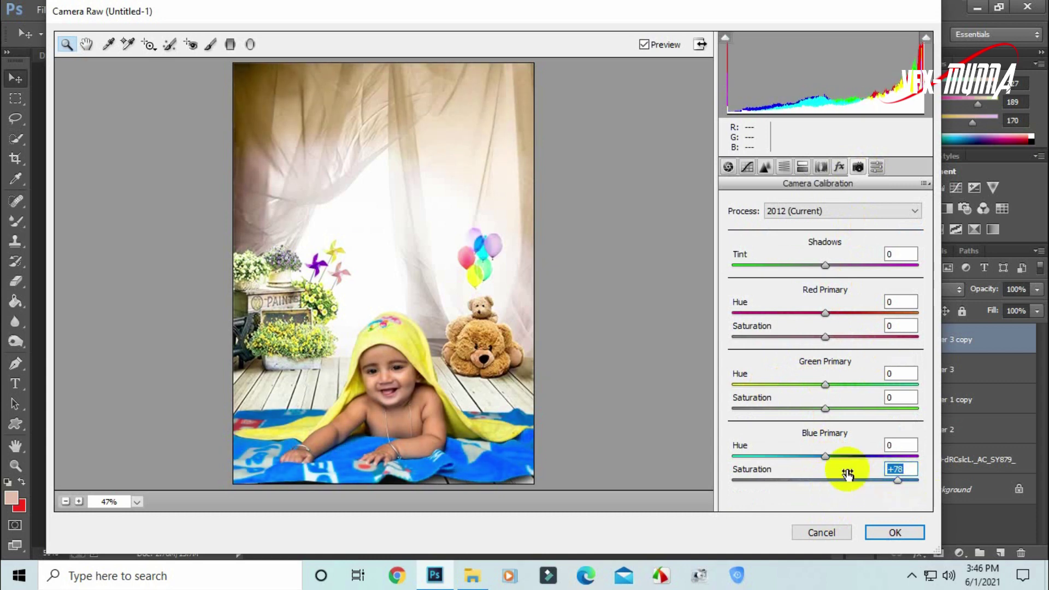
left_click_drag(827, 455, 824, 460)
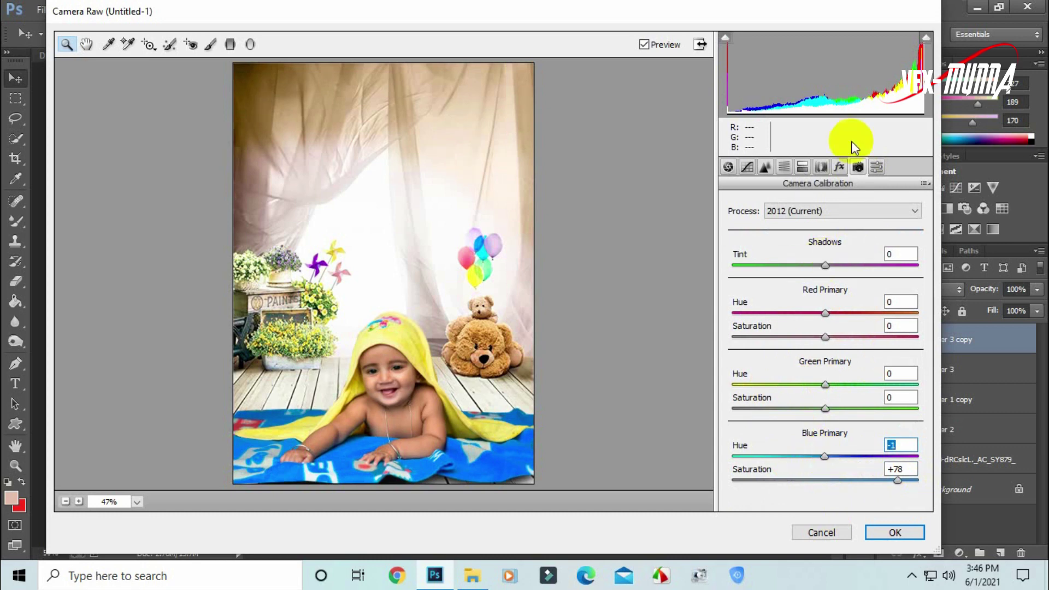
Step: Add a -13 vignette, sharpening amount 30 and luminance noise reduction 33
left_click(840, 169)
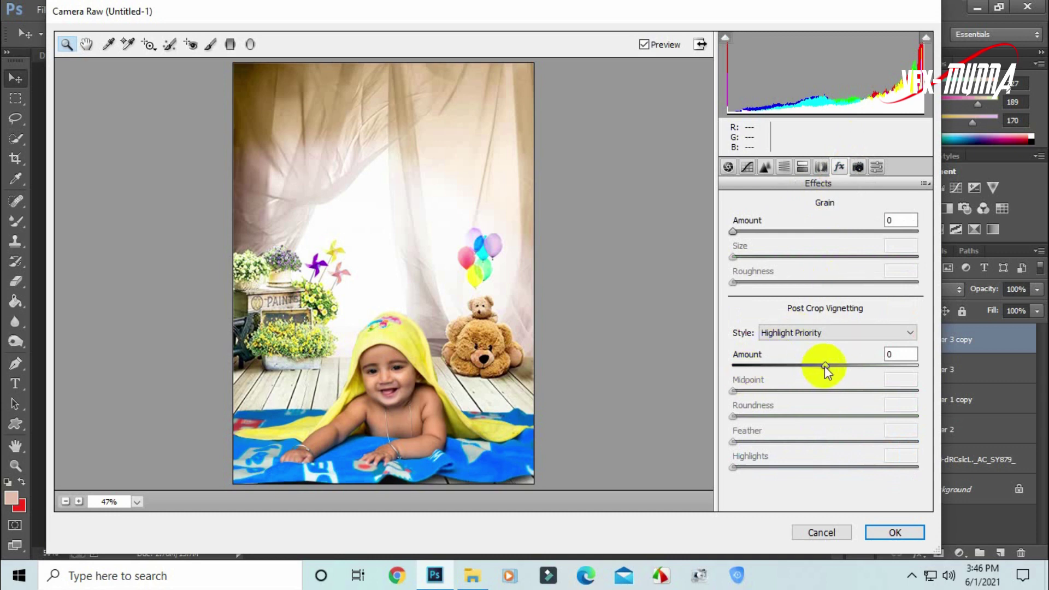
mouse_move(825, 366)
left_mouse_down()
mouse_move(801, 372)
mouse_move(814, 369)
left_mouse_up()
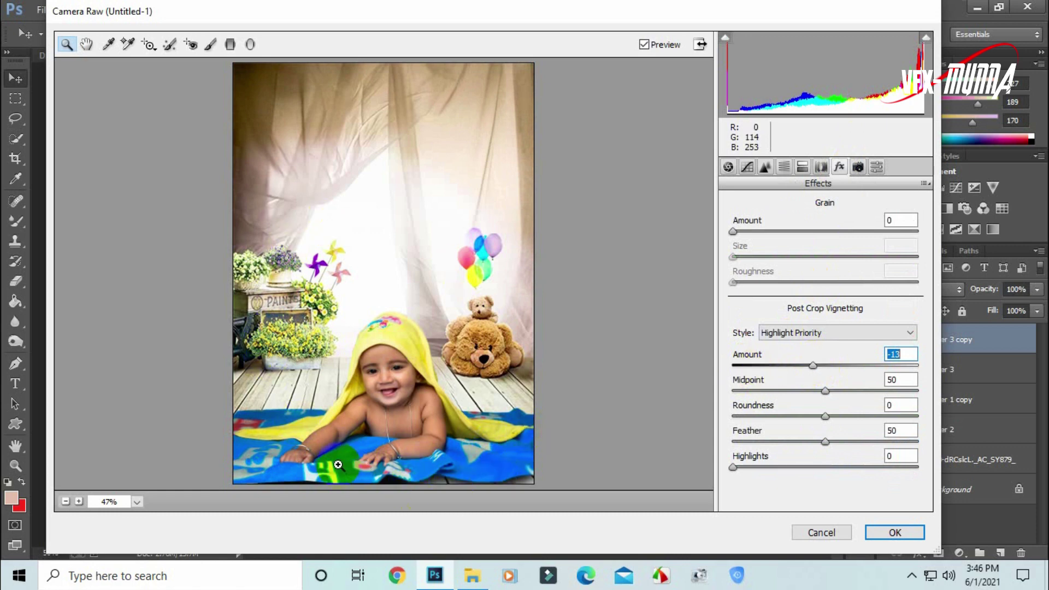
left_click(766, 167)
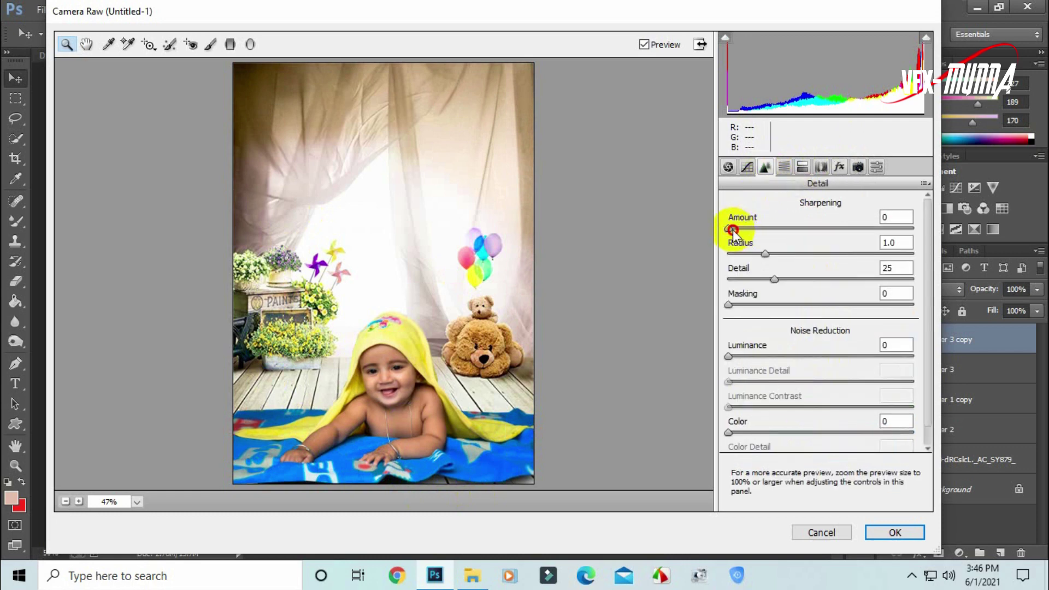
mouse_move(732, 228)
left_mouse_down()
mouse_move(796, 238)
mouse_move(771, 236)
left_mouse_up()
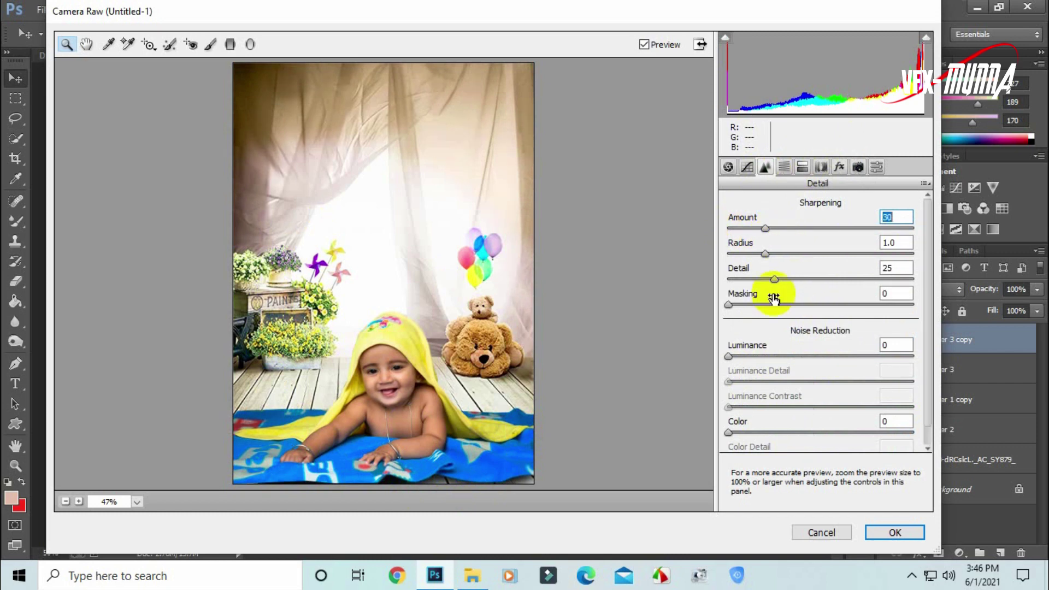
left_click_drag(732, 358, 792, 358)
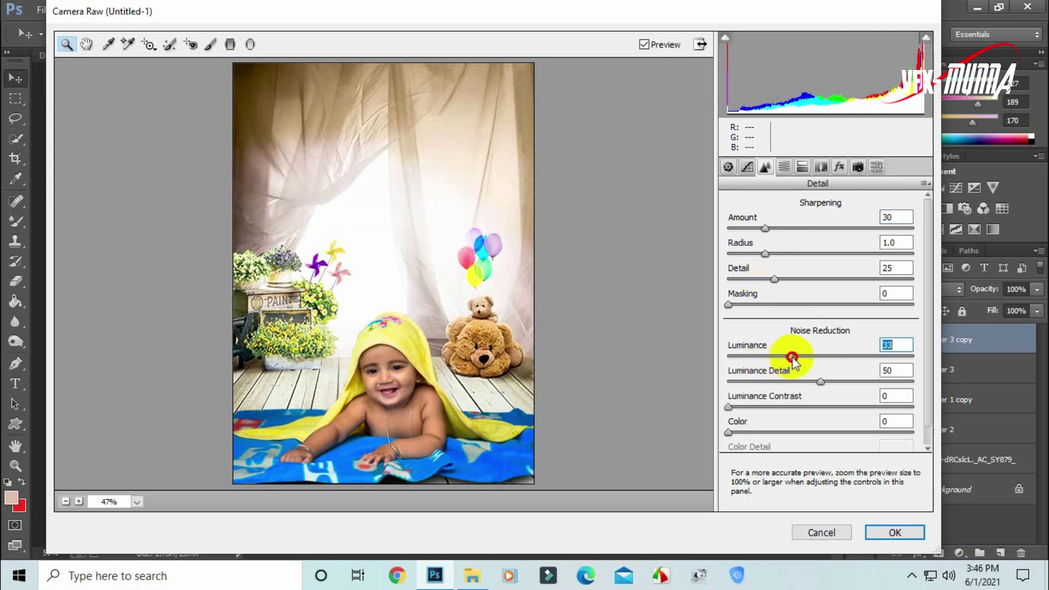
Step: Set Camera Calibration Green Primary Saturation to +50
left_click(859, 166)
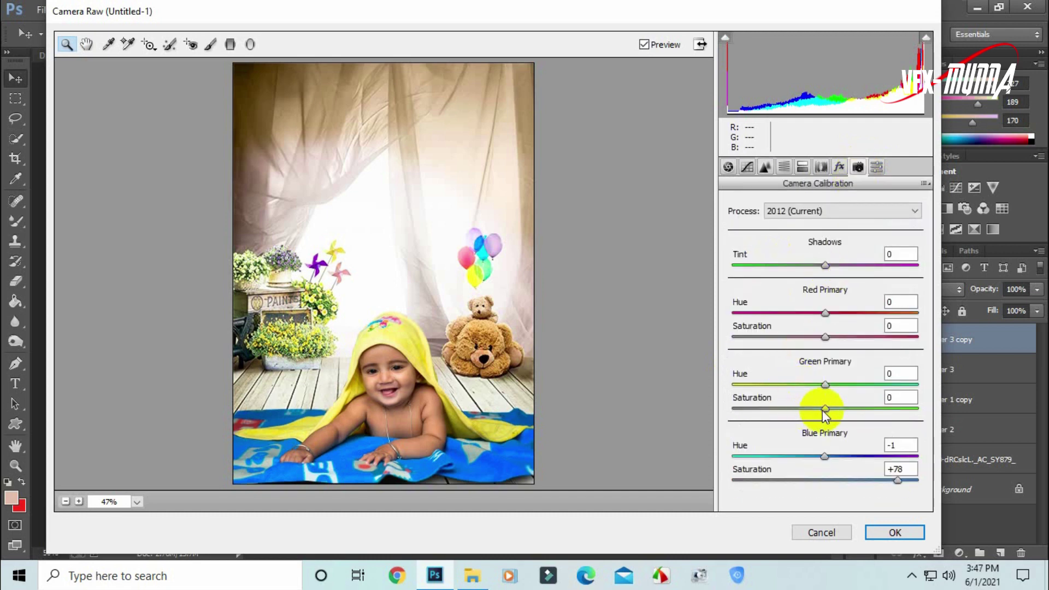
mouse_move(826, 409)
left_mouse_down()
mouse_move(899, 410)
mouse_move(890, 409)
left_mouse_up()
left_click_drag(882, 407, 875, 405)
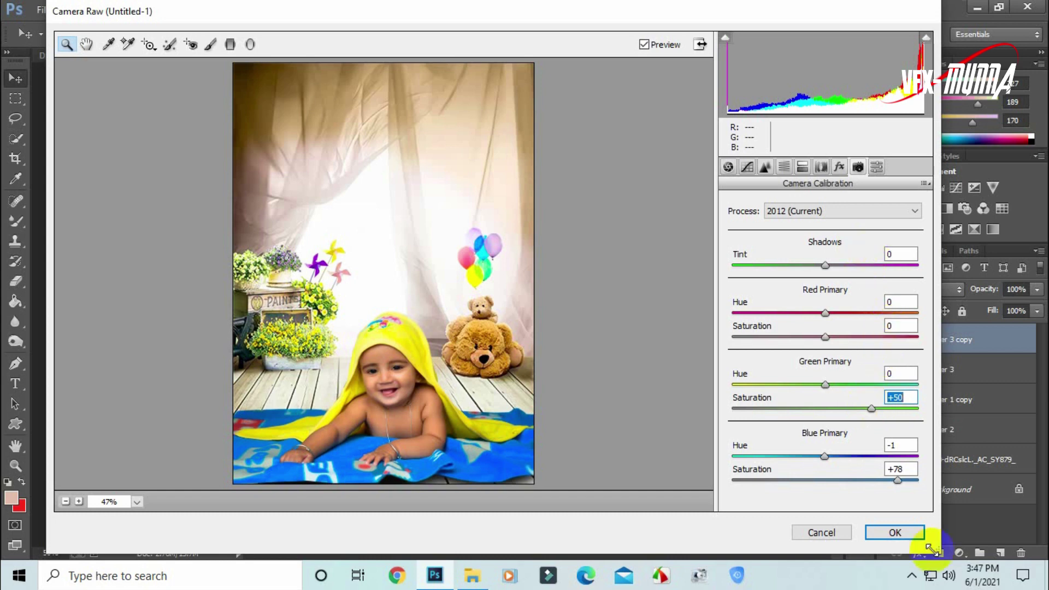
Step: Place a radial filter around the baby with Exposure -1.70, then apply the Camera Raw grade
left_click(256, 47)
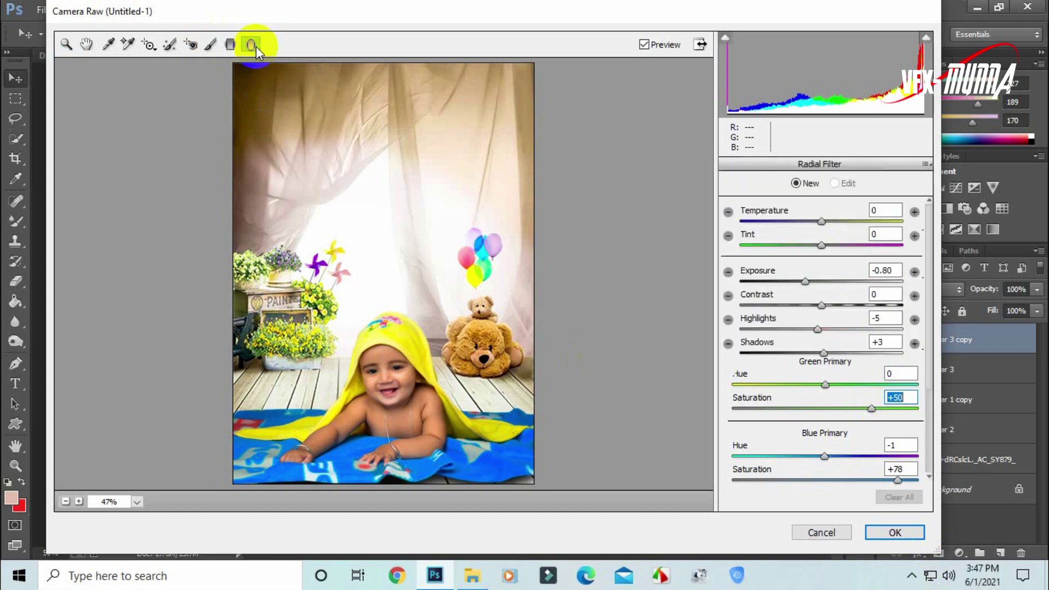
left_click_drag(346, 262, 426, 376)
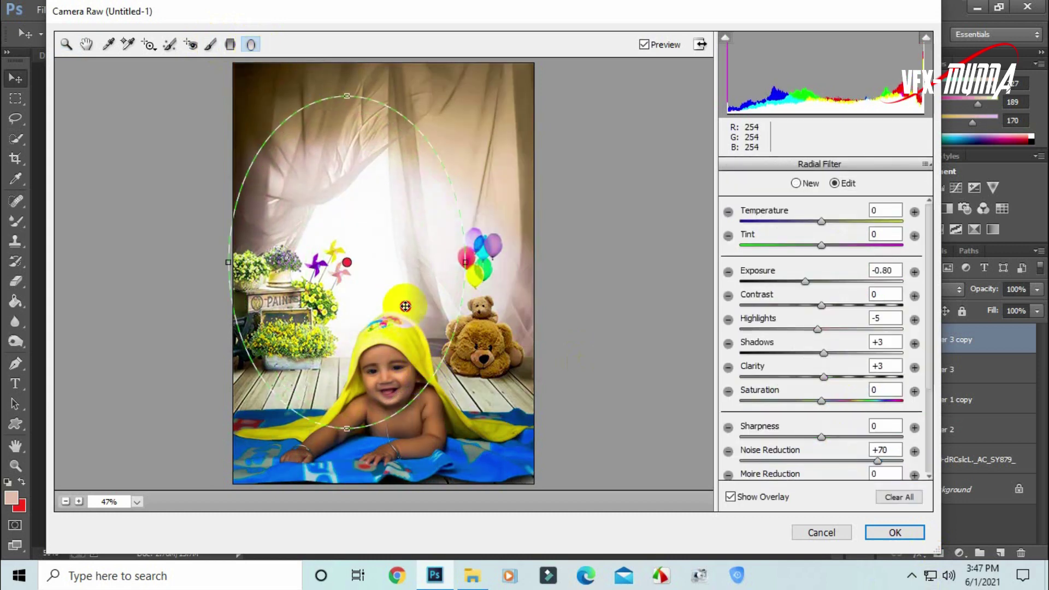
mouse_move(393, 300)
left_mouse_down()
mouse_move(416, 418)
mouse_move(437, 397)
mouse_move(367, 363)
left_mouse_up()
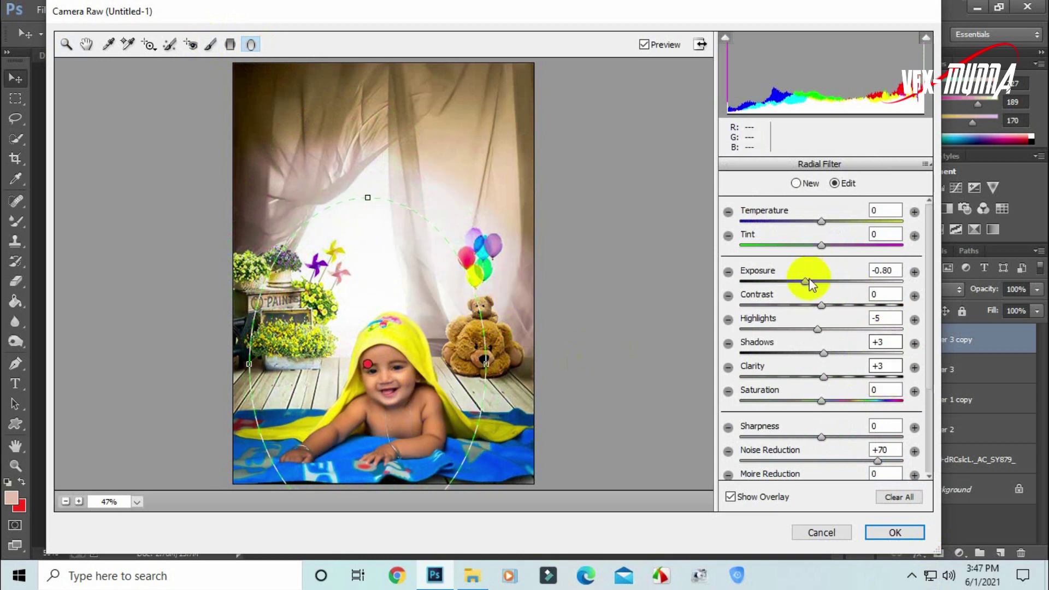
left_click_drag(805, 280, 788, 284)
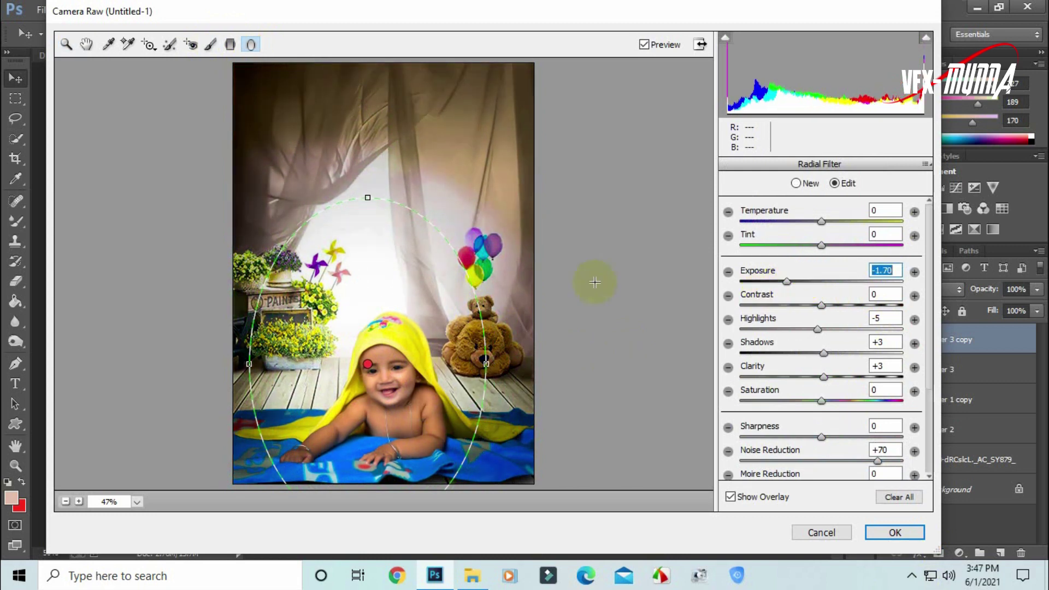
left_click_drag(413, 271, 422, 301)
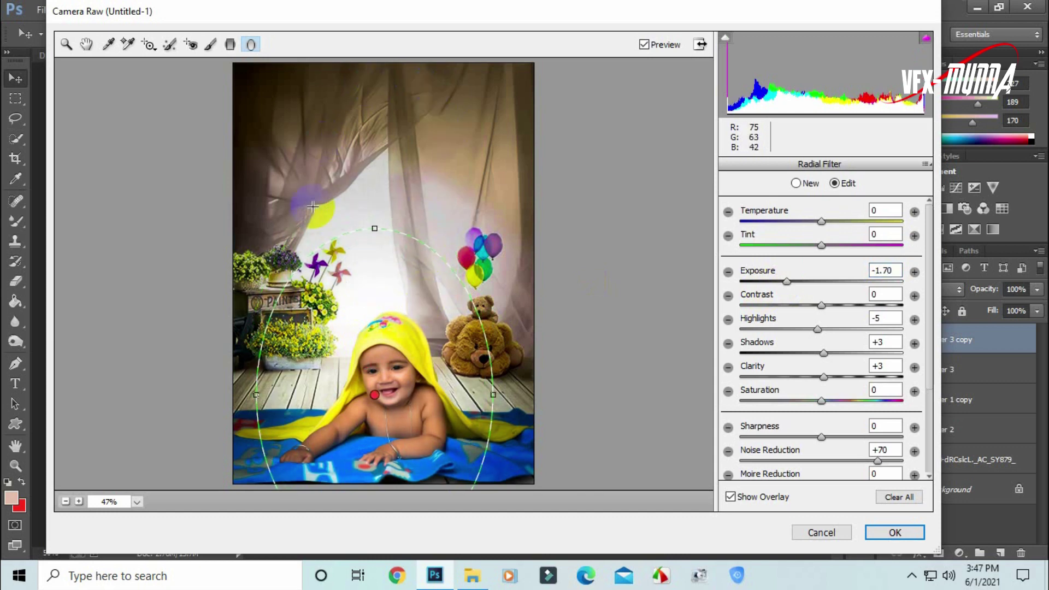
left_click_drag(409, 302, 403, 308)
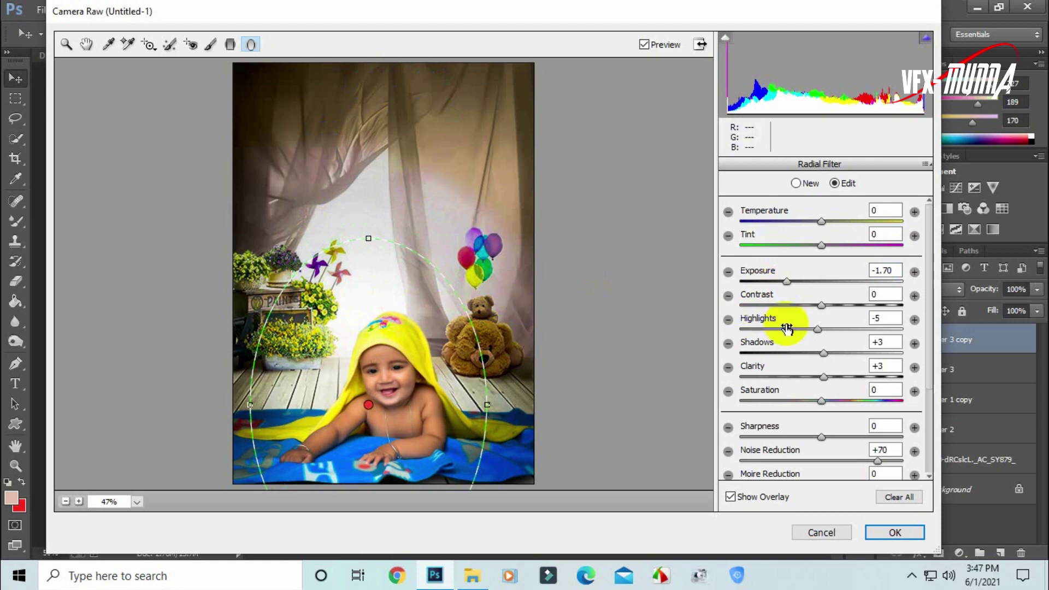
left_click(895, 532)
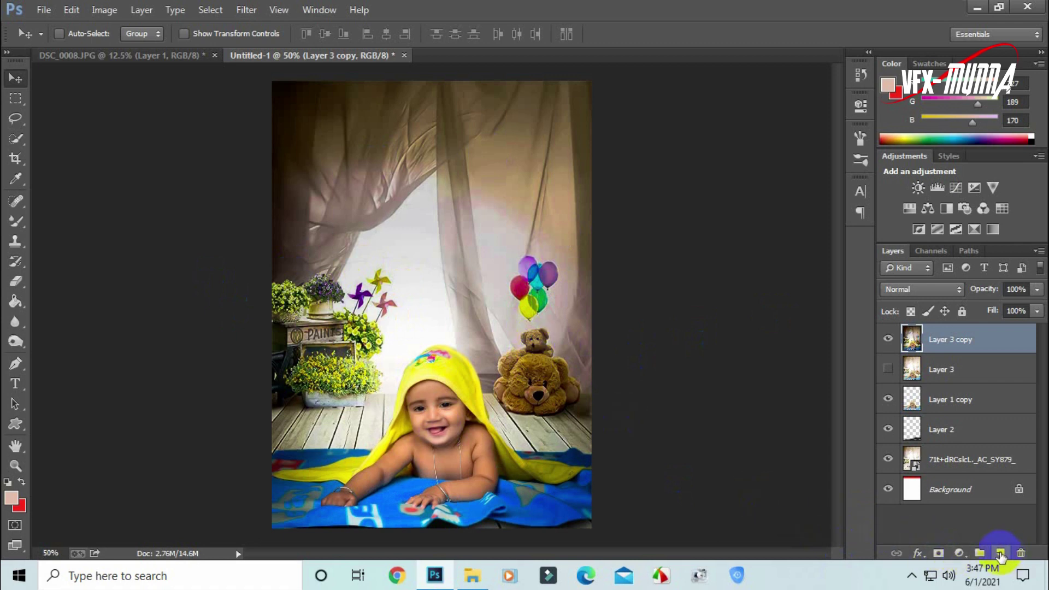
Step: Add a new layer and a Gradient Fill layer using the violet-to-orange linear preset at 90°
left_click(1001, 553)
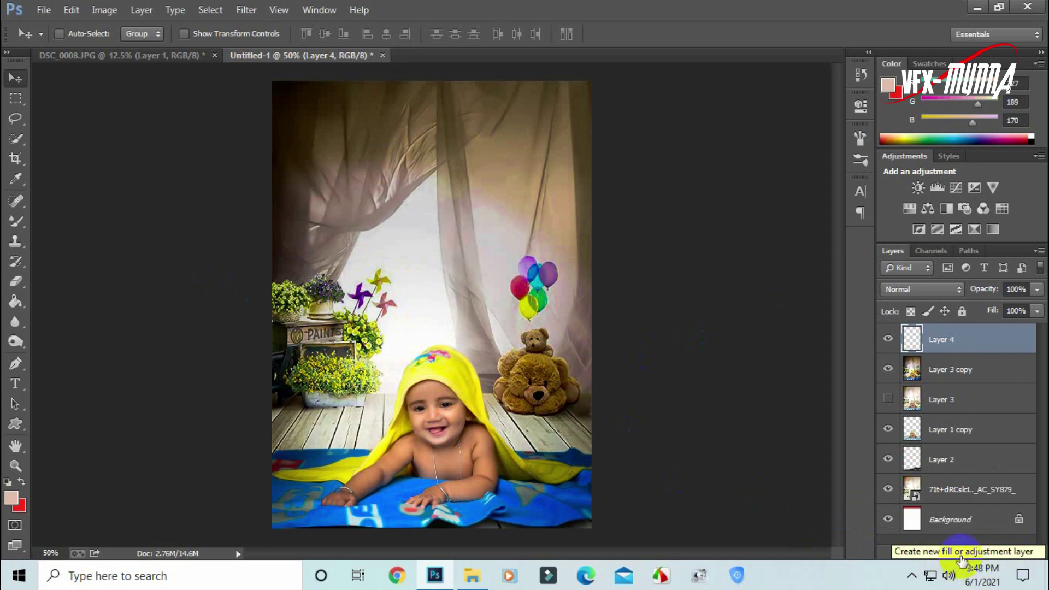
left_click(962, 556)
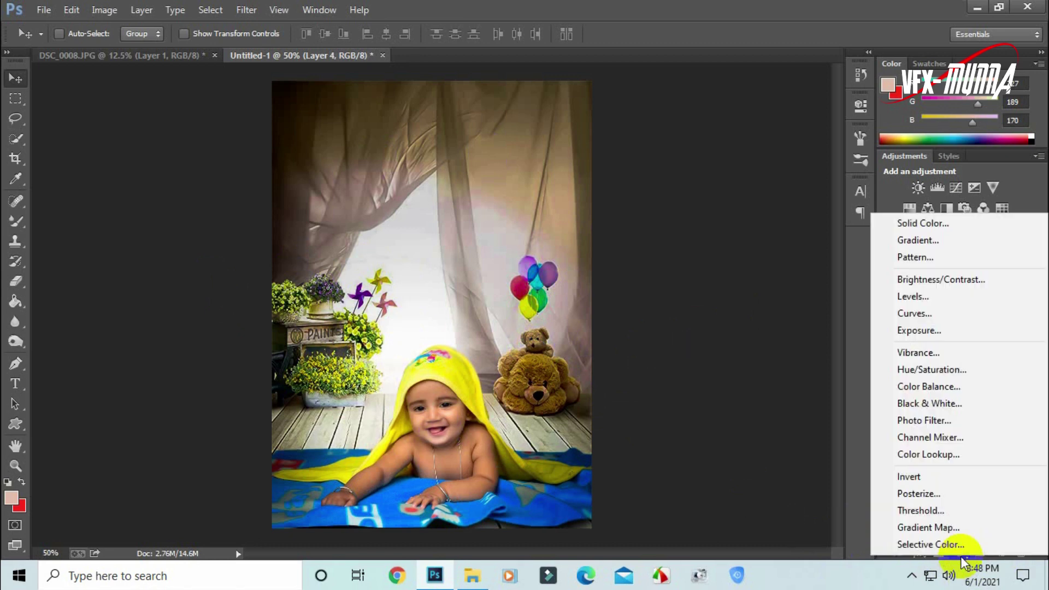
left_click(944, 245)
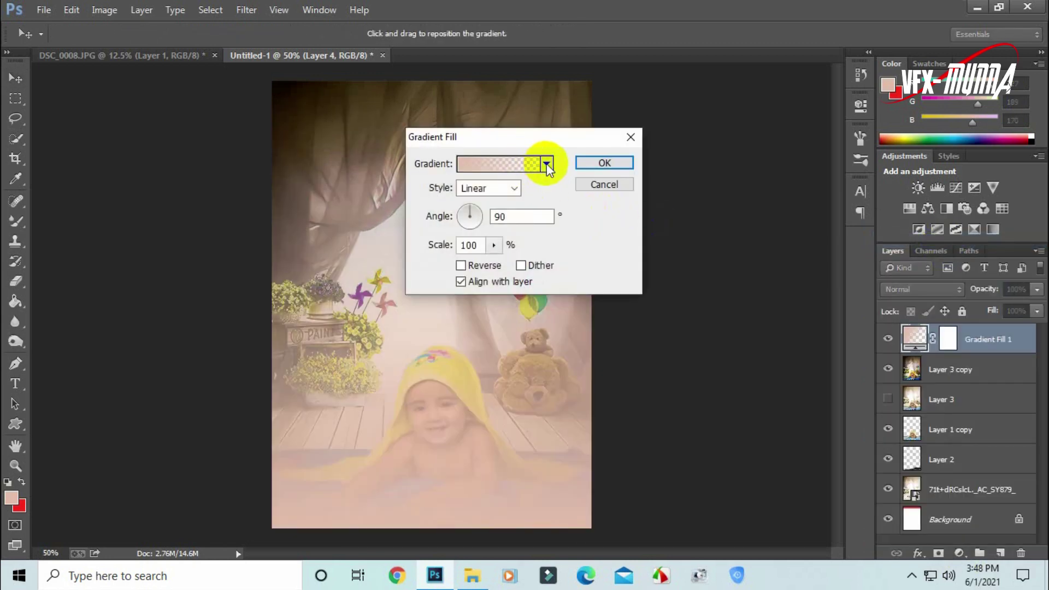
left_click(547, 164)
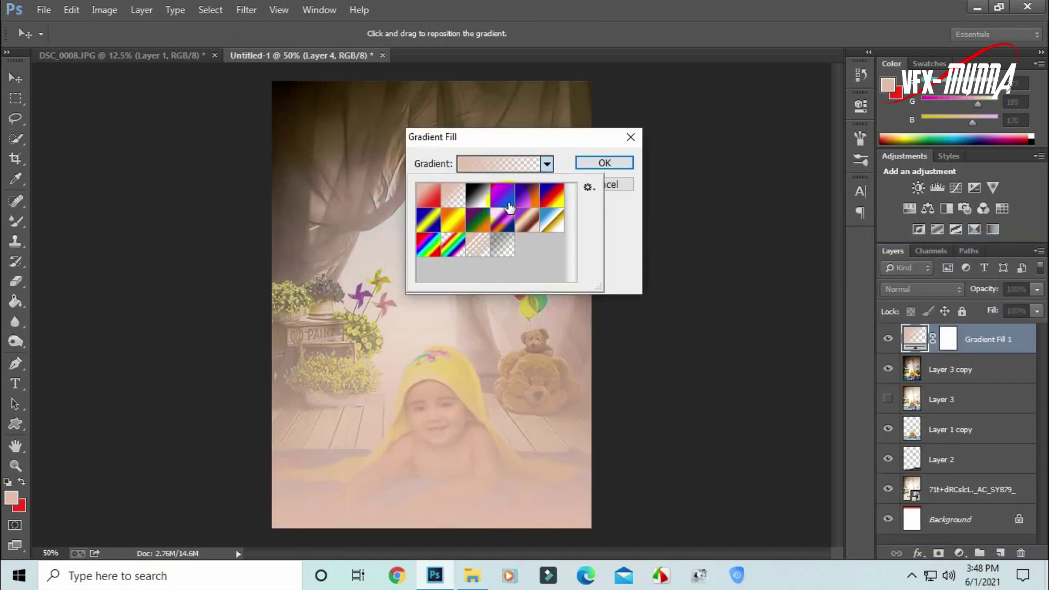
left_click(533, 201)
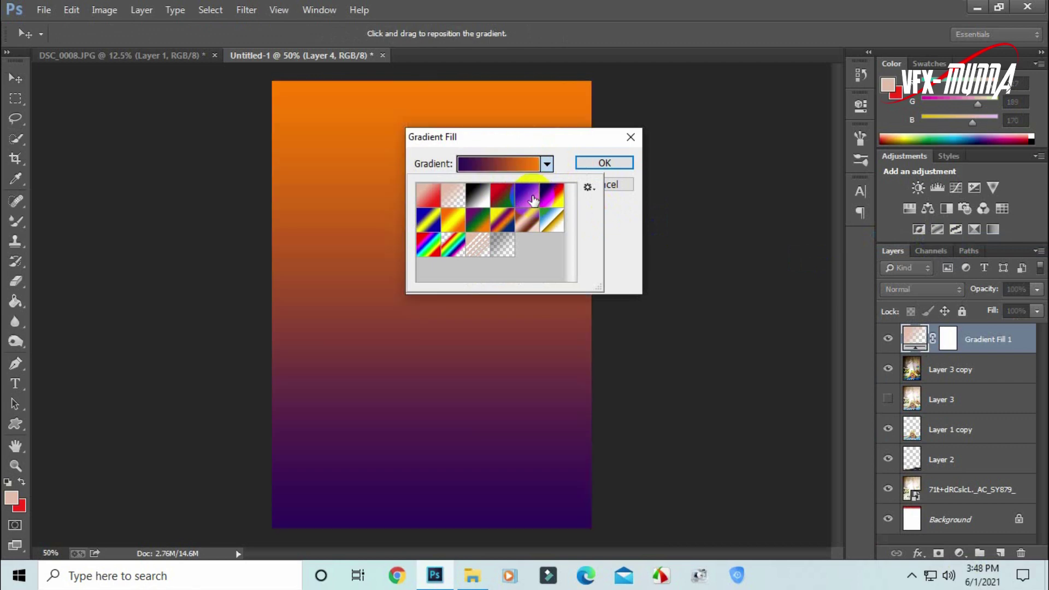
left_click(616, 162)
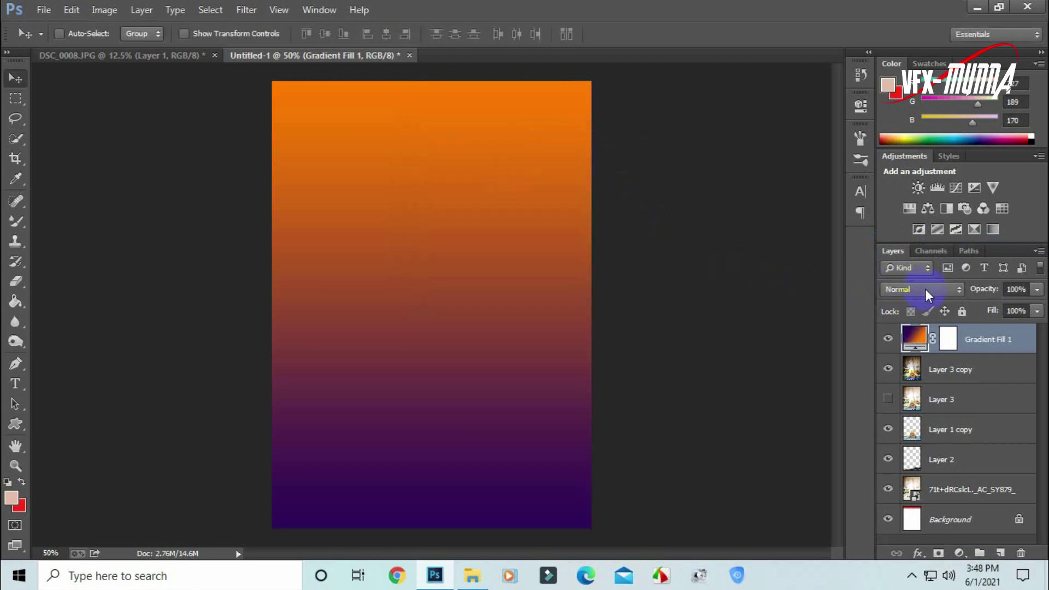
Step: Blend Gradient Fill 1 in Hard Light at 40% opacity and select its mask
left_click(904, 290)
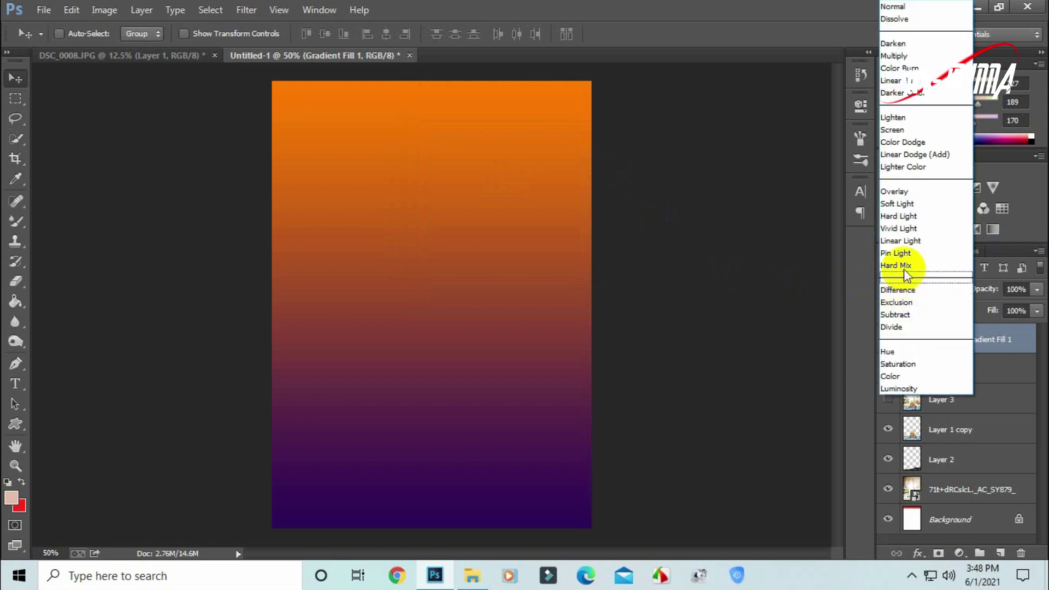
left_click(909, 217)
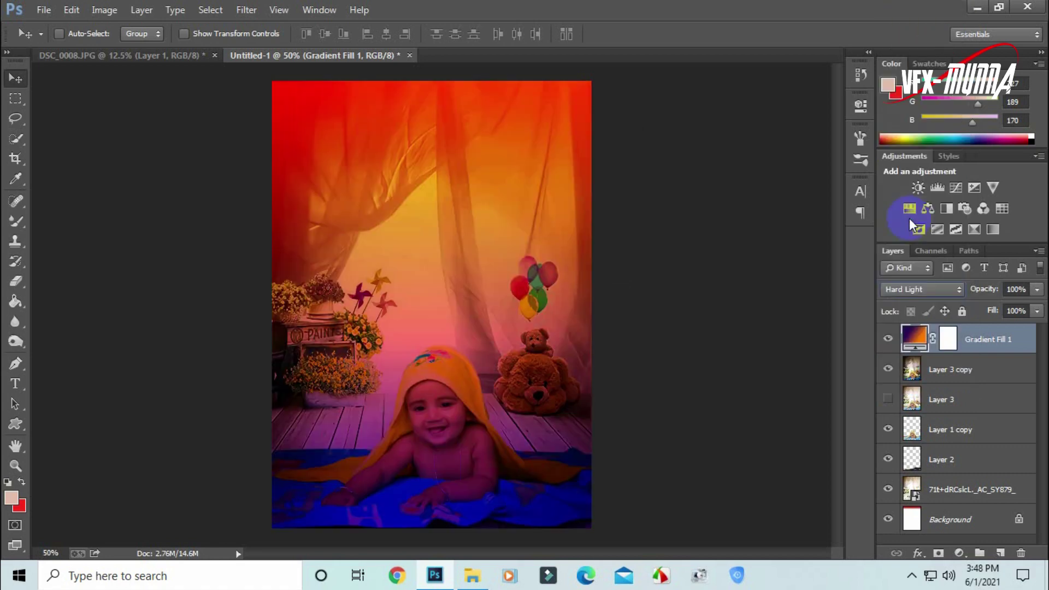
left_click(1037, 290)
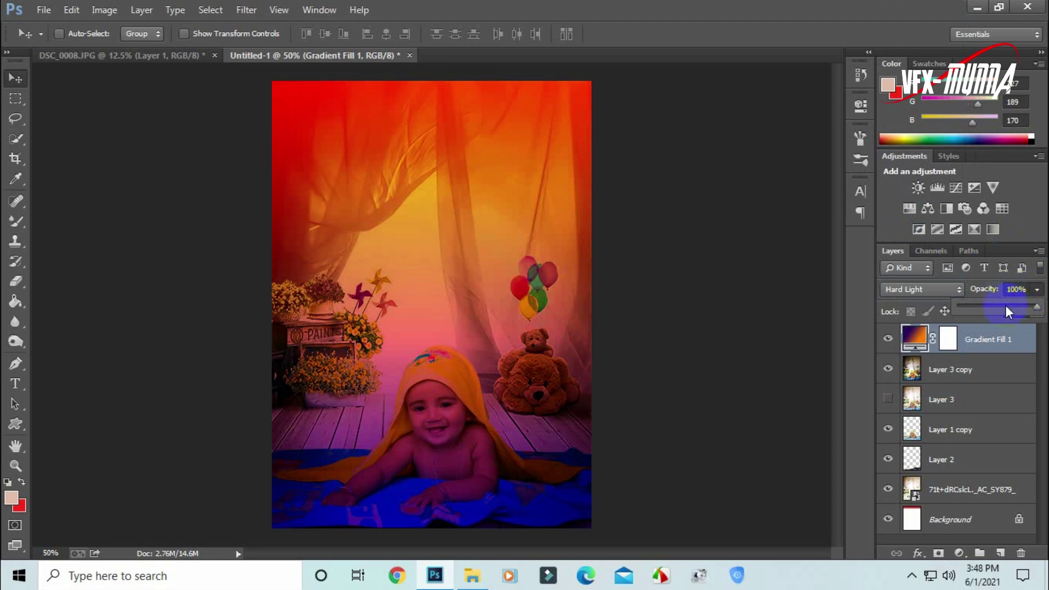
left_click_drag(1005, 306, 990, 306)
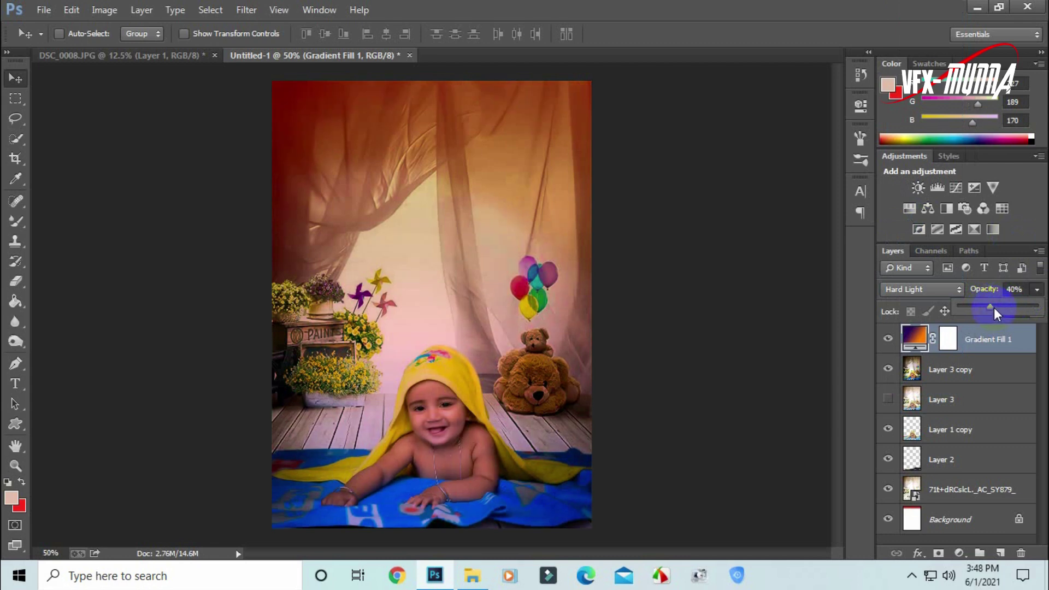
left_click(950, 343)
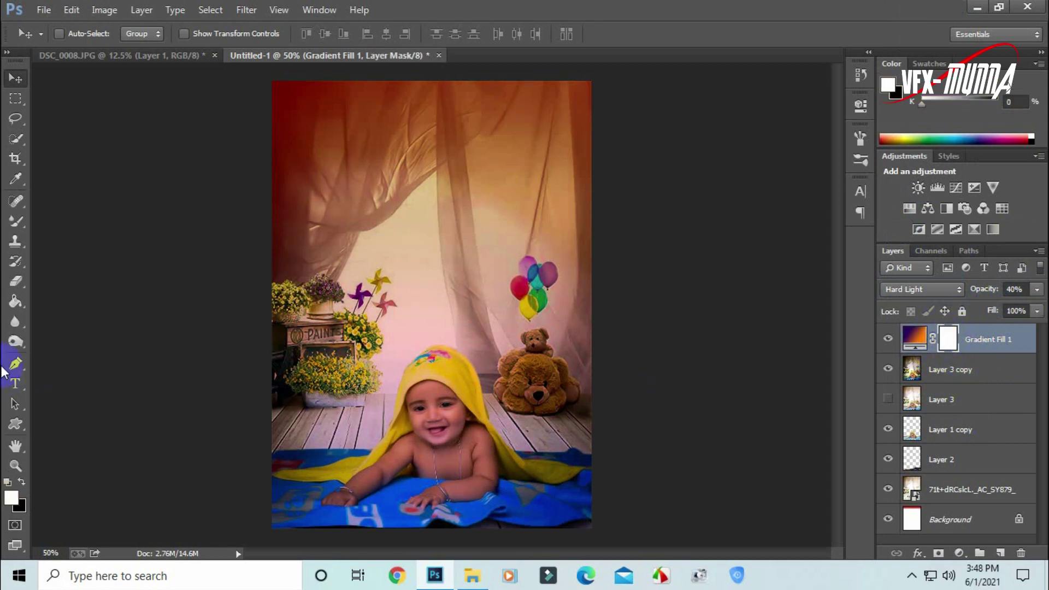
Step: Erase the gradient tint off the baby with a ~54% opacity eraser, then add empty Layer 4
left_click(16, 283)
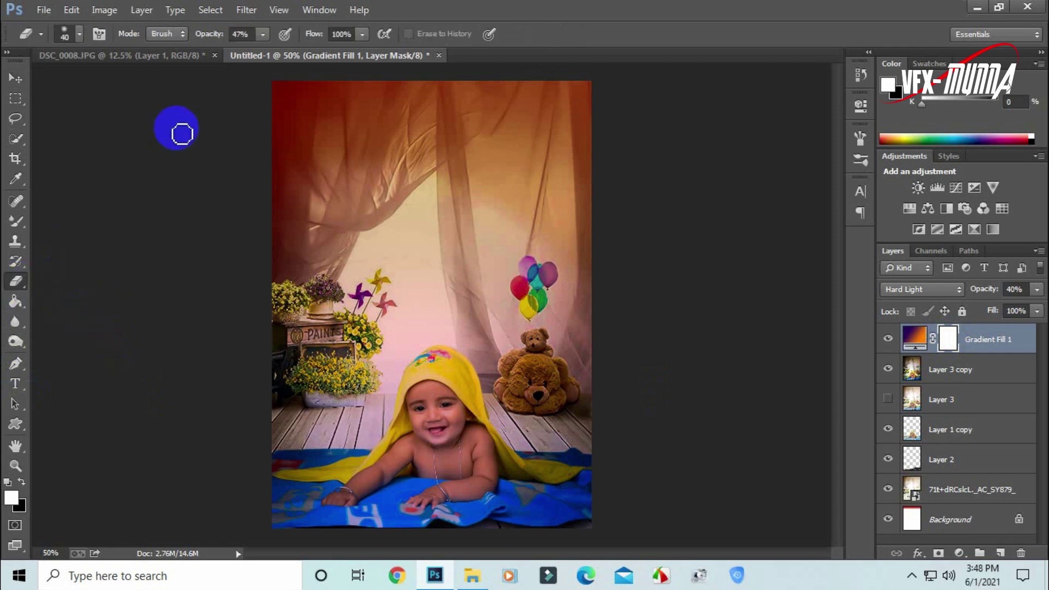
left_click(262, 34)
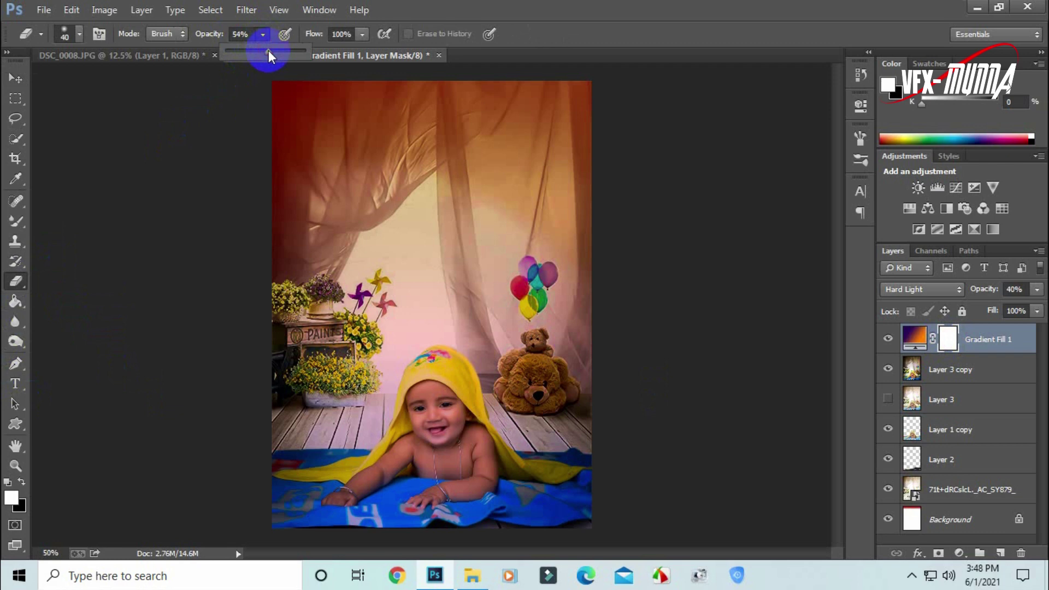
left_click(268, 51)
mouse_move(359, 422)
left_mouse_down()
mouse_move(445, 435)
mouse_move(462, 420)
mouse_move(426, 433)
mouse_move(492, 456)
mouse_move(436, 507)
mouse_move(420, 456)
mouse_move(476, 467)
mouse_move(438, 416)
mouse_move(381, 470)
mouse_move(398, 433)
mouse_move(480, 492)
mouse_move(437, 499)
mouse_move(497, 457)
mouse_move(417, 394)
mouse_move(462, 430)
mouse_move(415, 425)
mouse_move(444, 399)
mouse_move(434, 475)
mouse_move(405, 456)
left_mouse_up()
key("bracketright")
key("bracketright")
key("bracketright")
key("bracketleft")
key("bracketleft")
key("bracketleft")
key("bracketleft")
key("bracketleft")
key("bracketleft")
key("bracketright")
key("v")
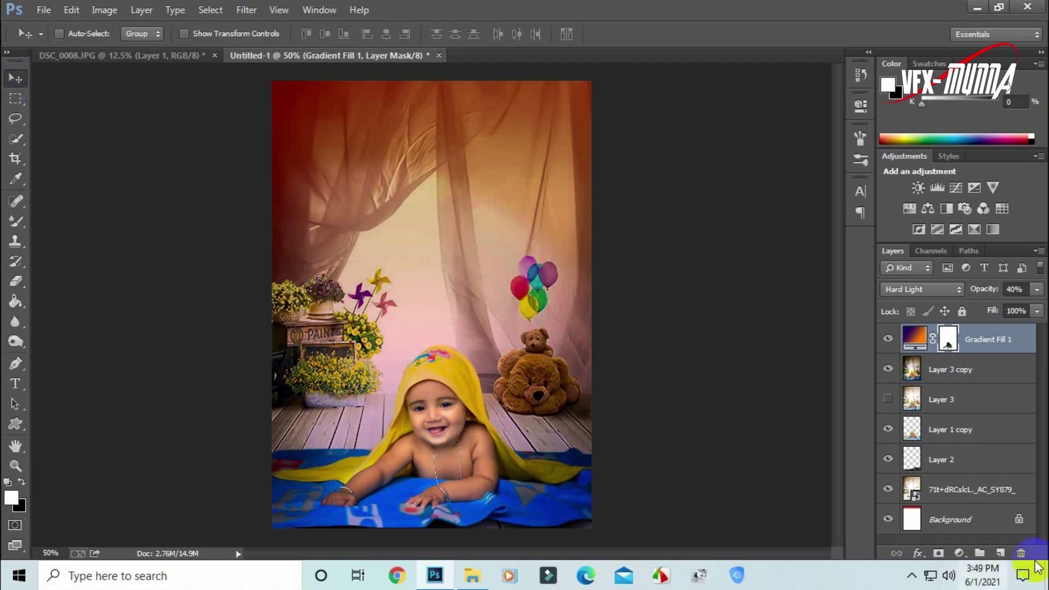
left_click(1002, 554)
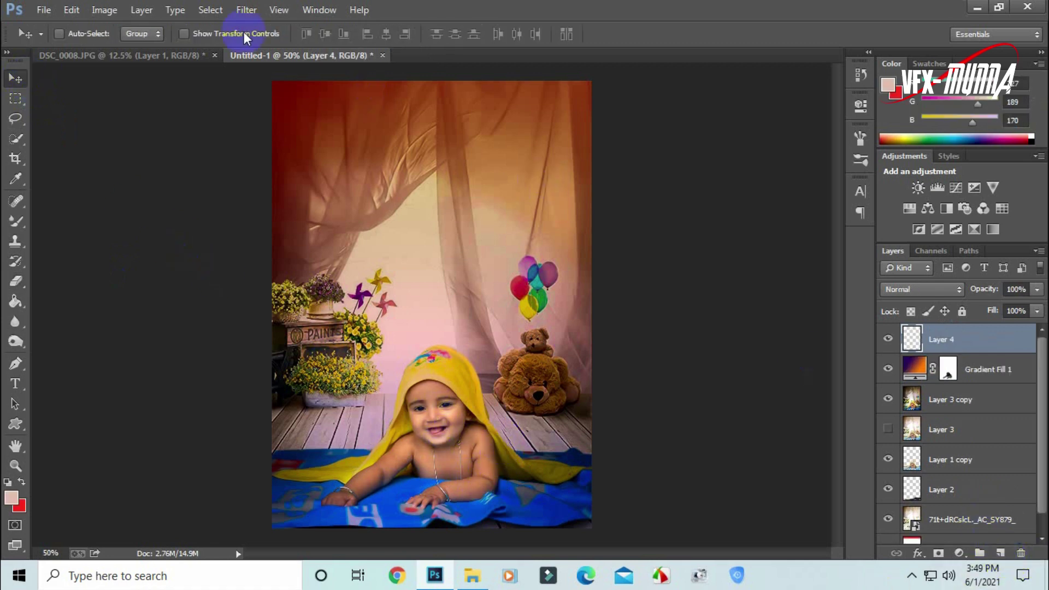
Step: Merge the visible picture onto the new layer with Apply Image
left_click(105, 9)
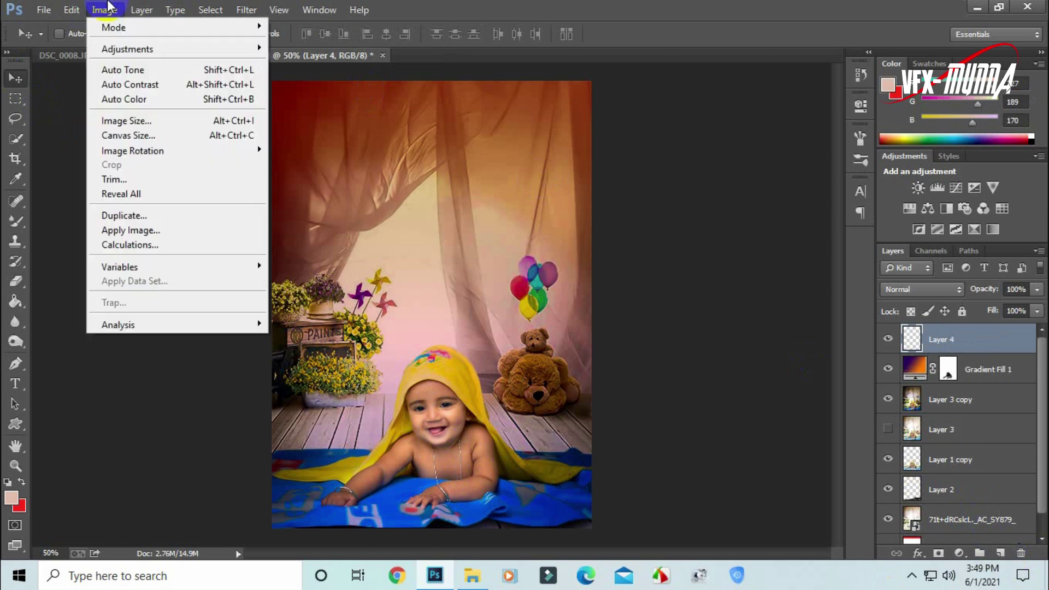
left_click(156, 230)
left_click(628, 156)
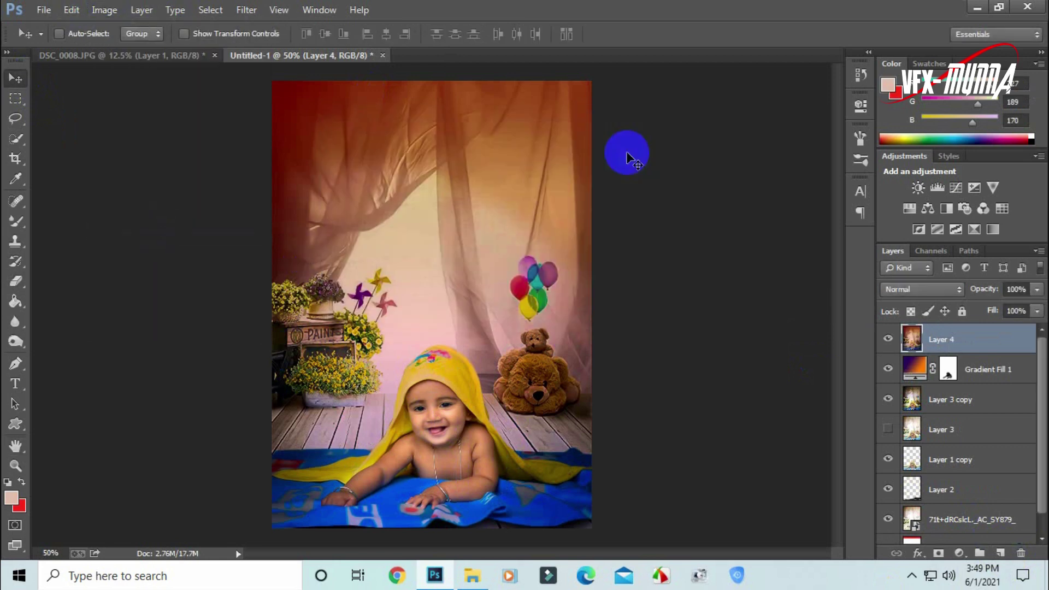
Step: In Camera Raw, raise Vibrance and Shadows and add a −19 post-crop vignette
left_click(247, 10)
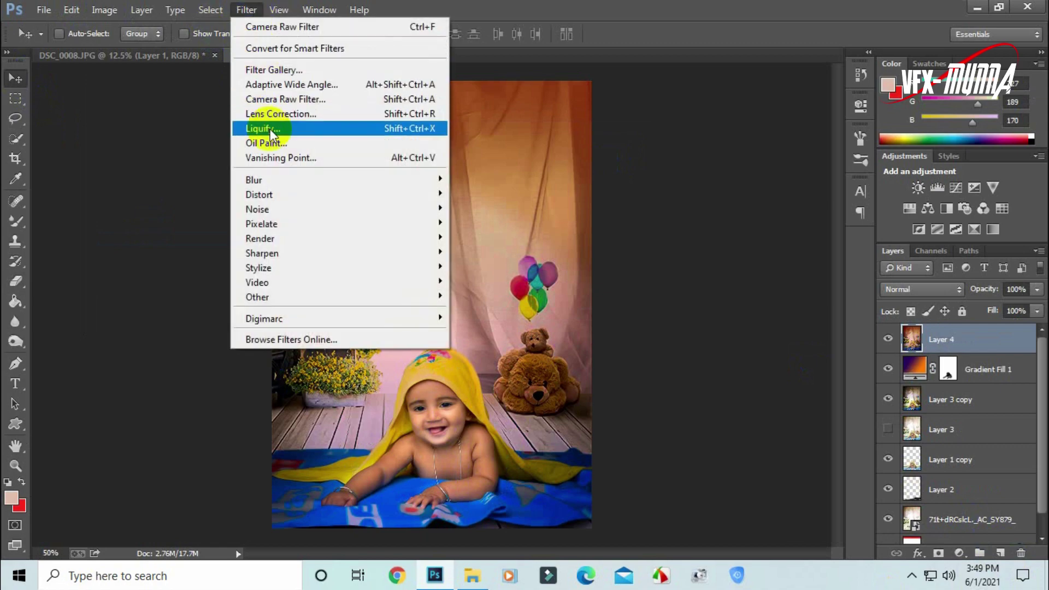
left_click(284, 102)
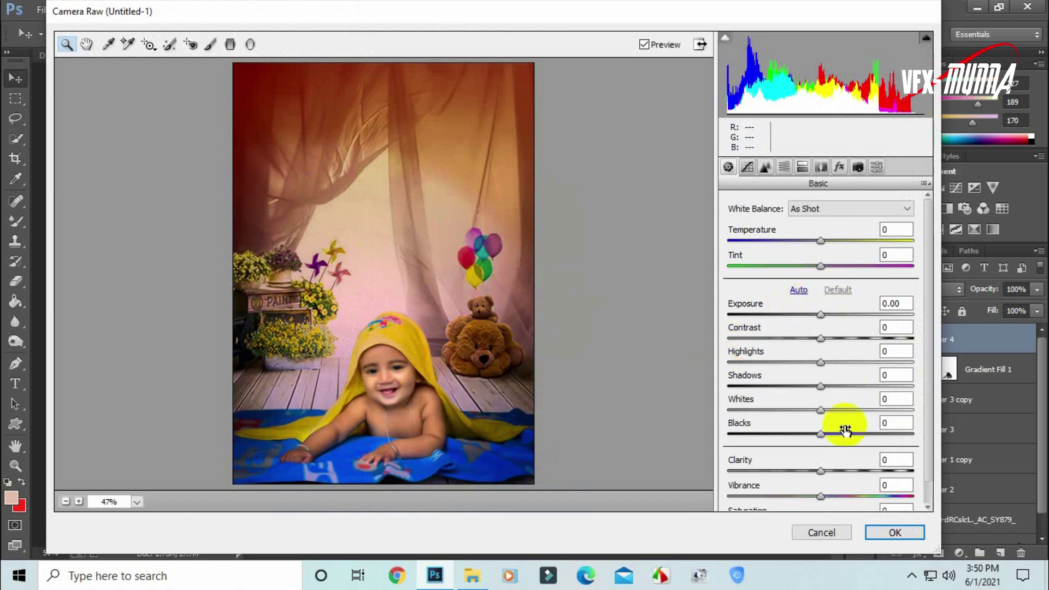
mouse_move(823, 497)
left_mouse_down()
mouse_move(890, 497)
mouse_move(845, 497)
left_mouse_up()
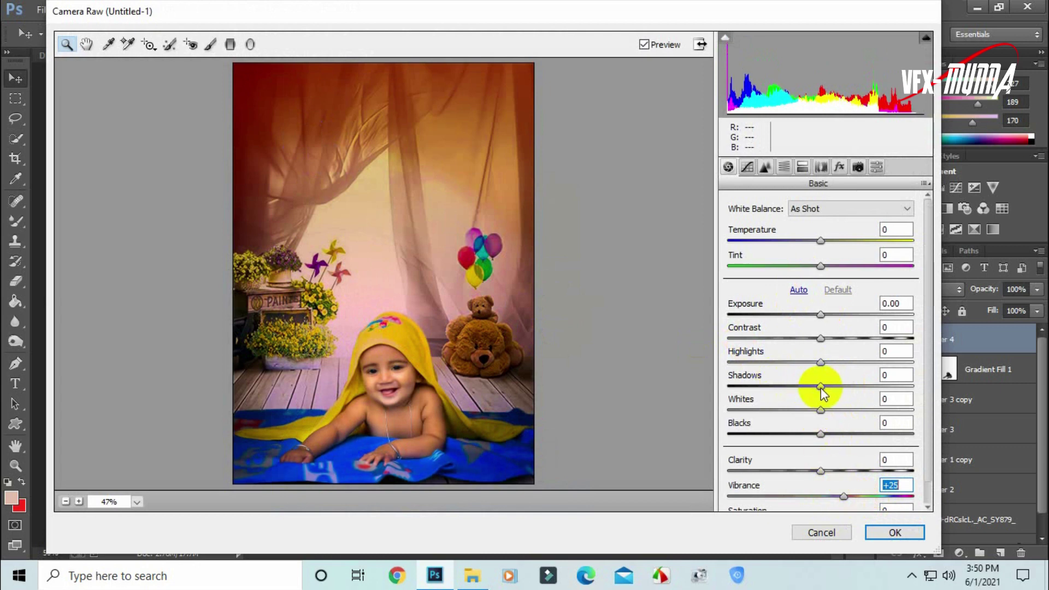
left_click_drag(821, 387, 889, 387)
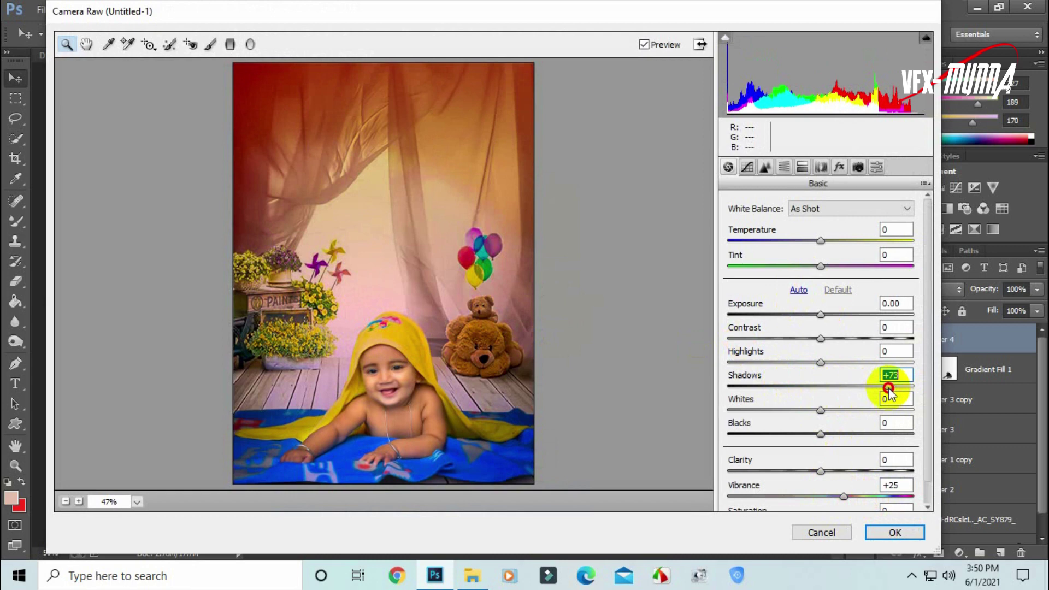
left_click(785, 167)
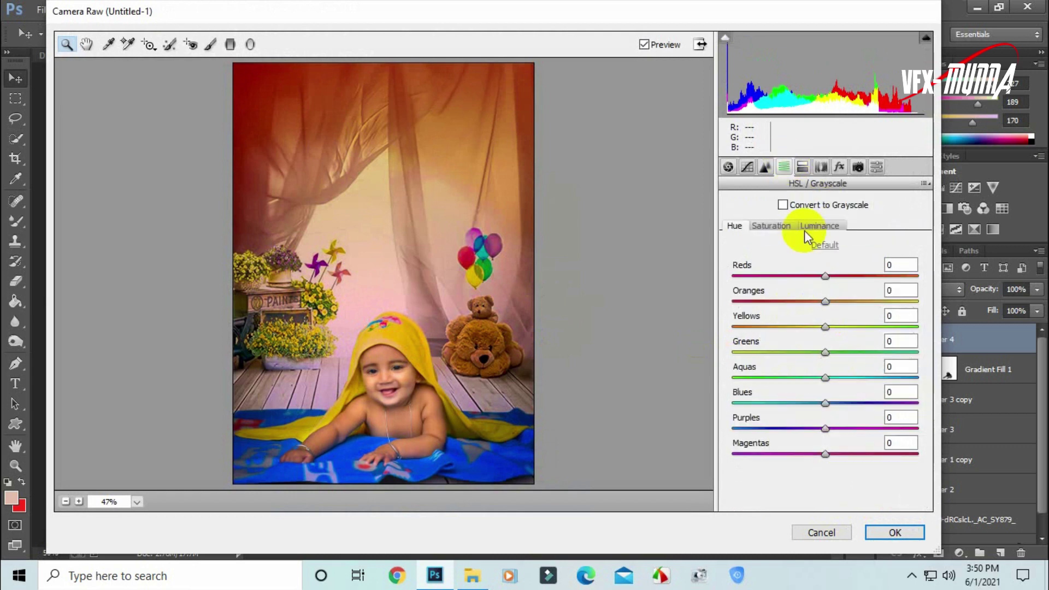
left_click(840, 166)
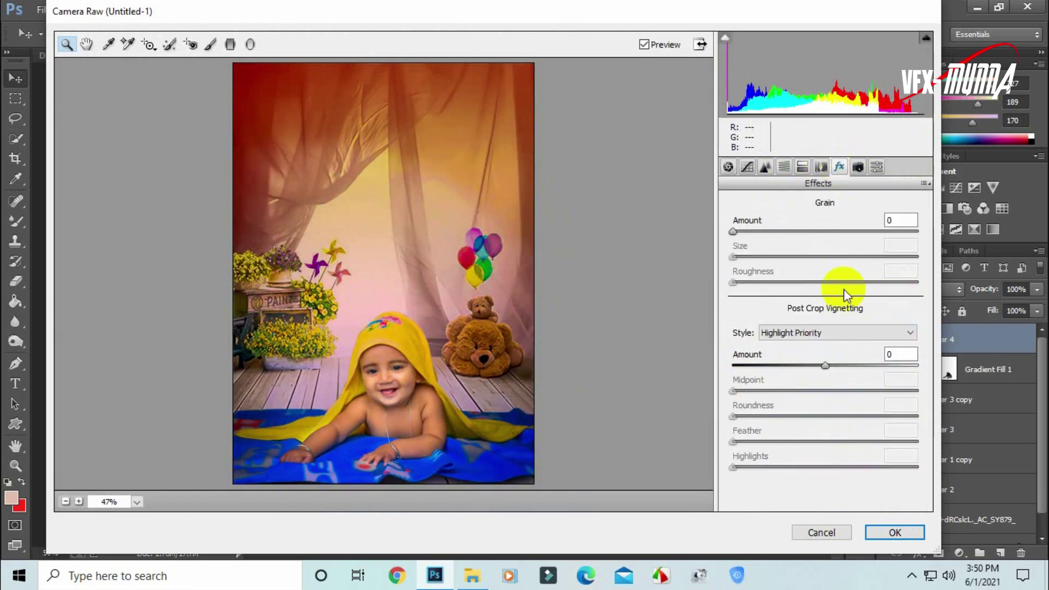
mouse_move(825, 366)
left_mouse_down()
mouse_move(782, 381)
mouse_move(807, 379)
left_mouse_up()
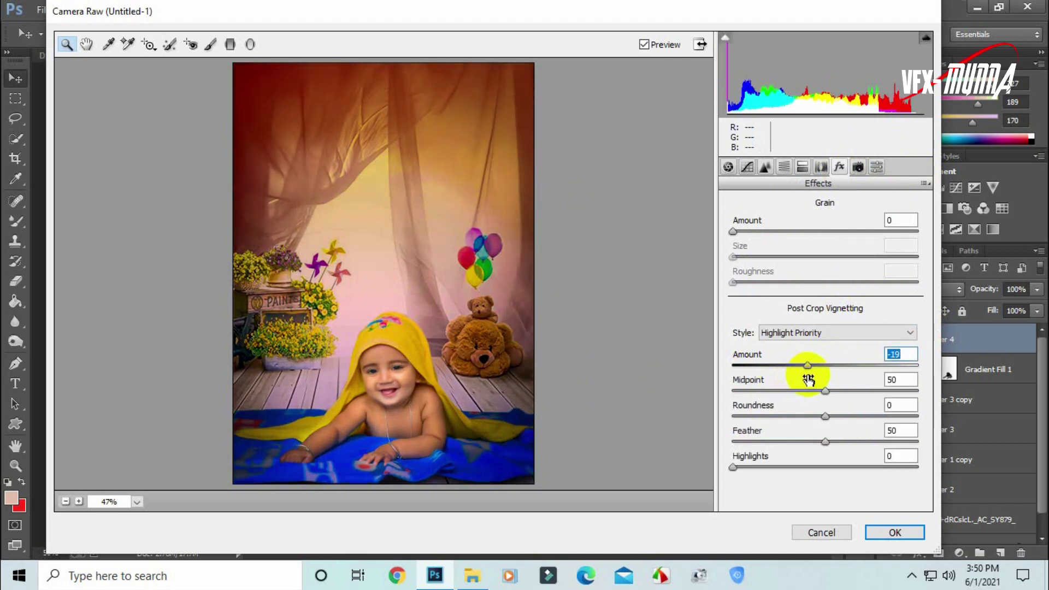
left_click(895, 532)
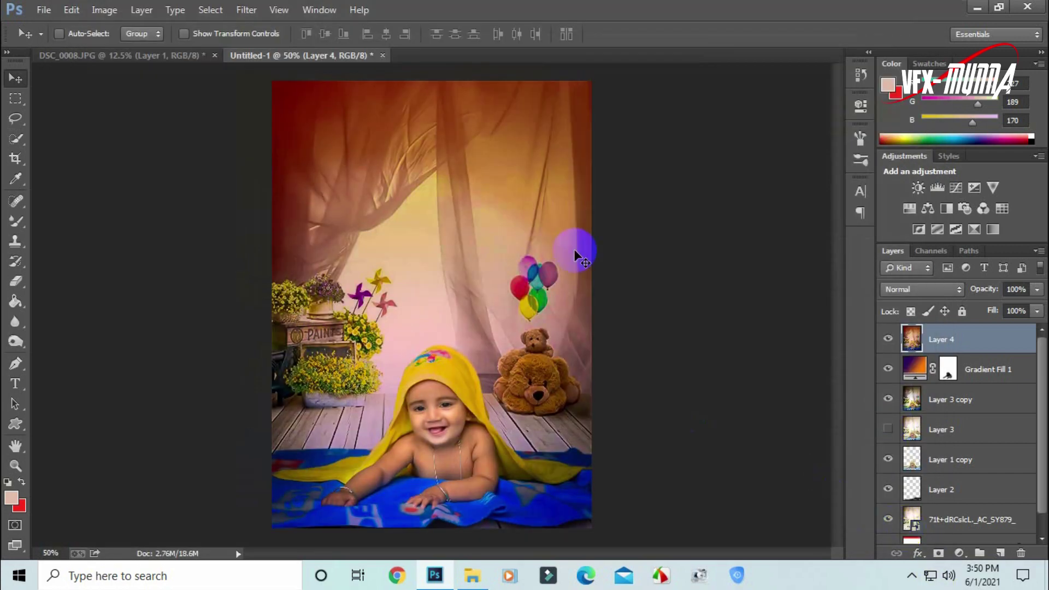
Step: Bring in the Baby-designstyle-jungle-m title PNG, scale it to about 31%, and place it at the top
left_click(474, 577)
mouse_move(254, 197)
left_mouse_down()
mouse_move(512, 421)
mouse_move(389, 421)
left_mouse_up()
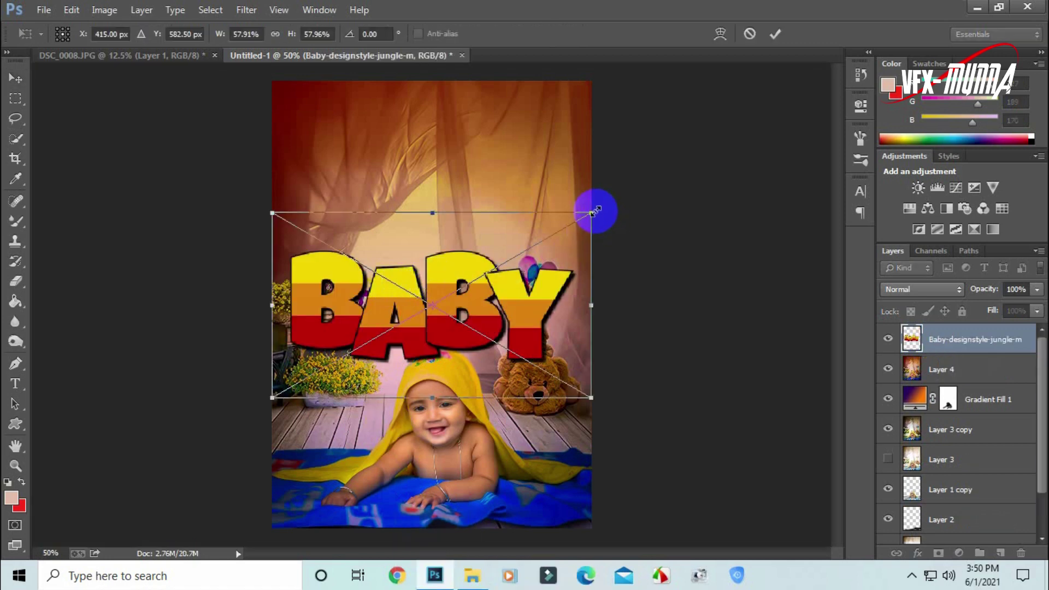
left_click_drag(596, 211, 517, 255)
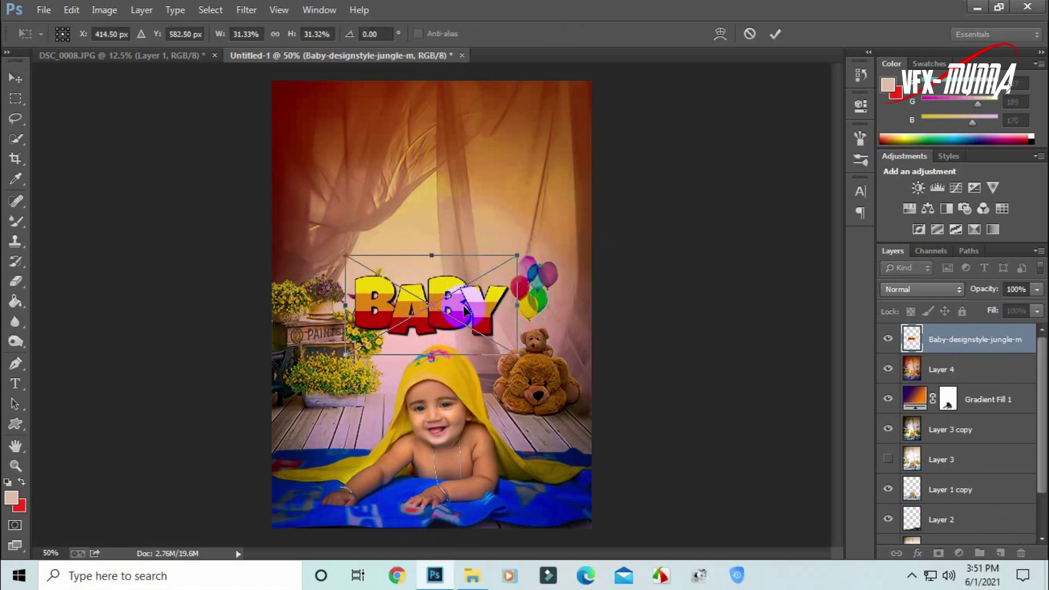
key("Return")
left_click_drag(464, 311, 458, 129)
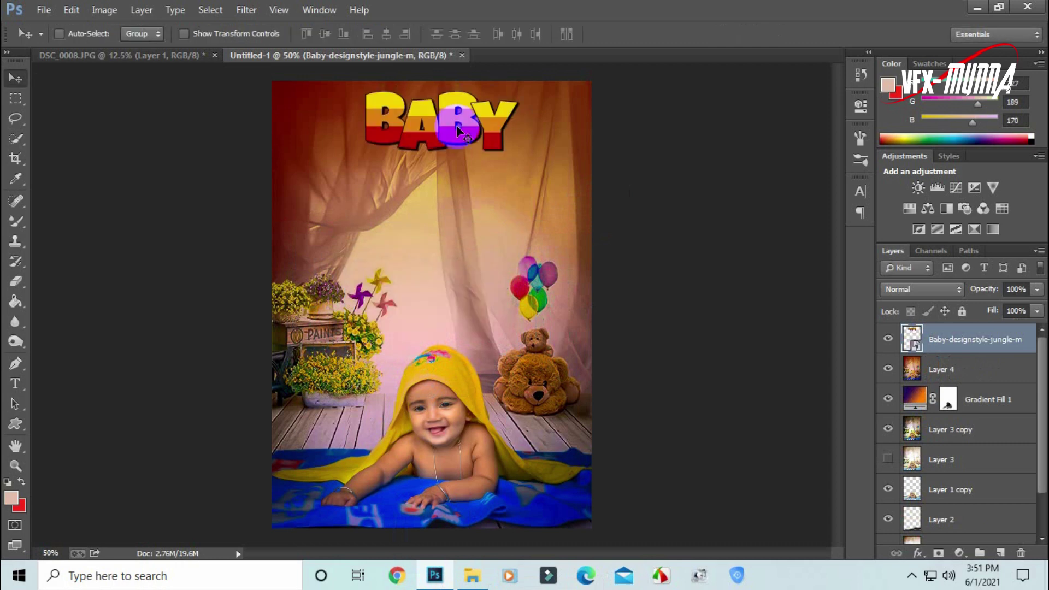